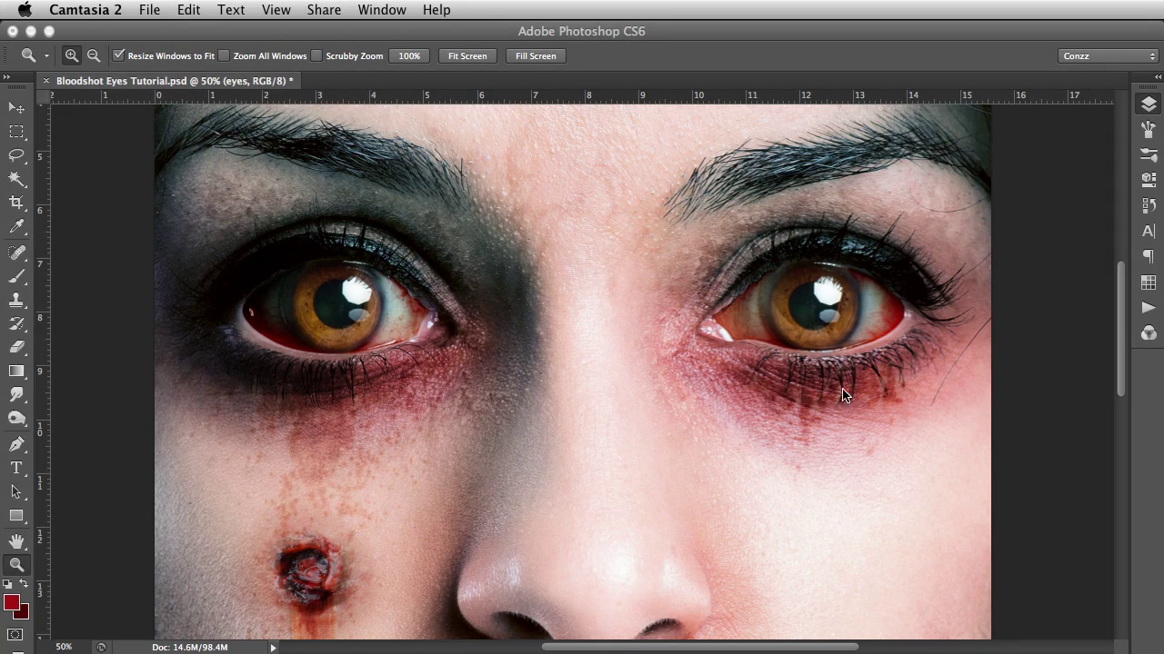
# Step: Fit the whole Bloodshot Eyes Tutorial.psd portrait on screen beside the Layers panel
pyautogui.scroll(2, 750, 405)
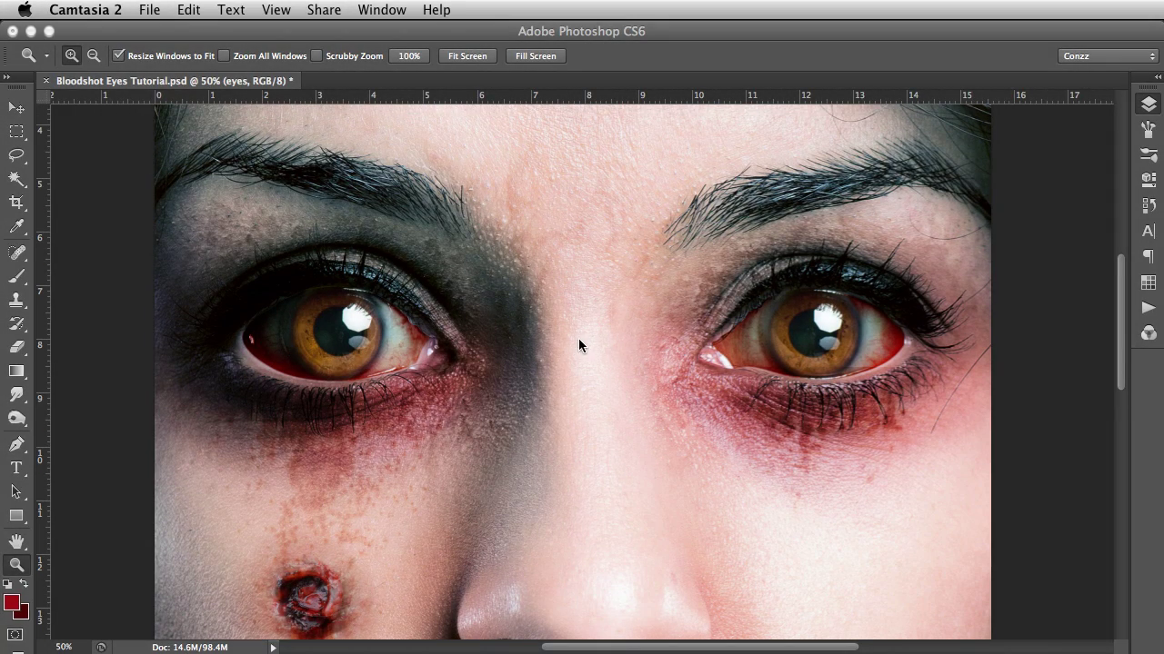
pyautogui.scroll(2, 582, 346)
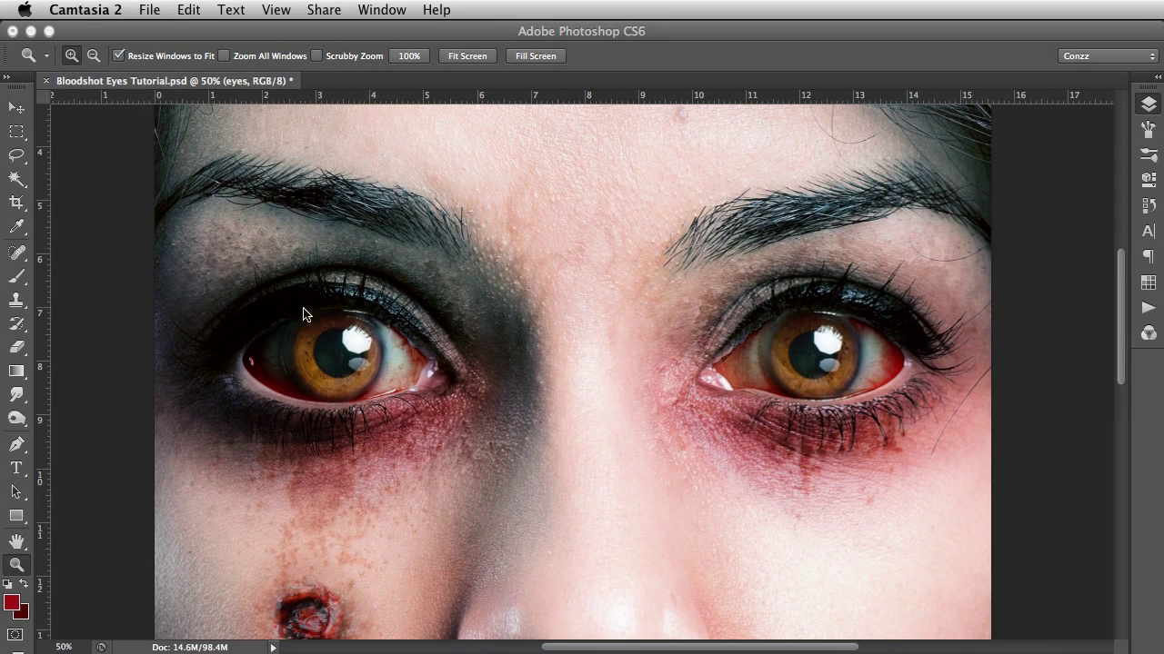
pyautogui.rightClick(725, 296)
pyautogui.click(754, 298)
pyautogui.rightClick(673, 249)
pyautogui.click(612, 313)
pyautogui.keyDown('alt'); pyautogui.click(612, 307); pyautogui.keyUp('alt')
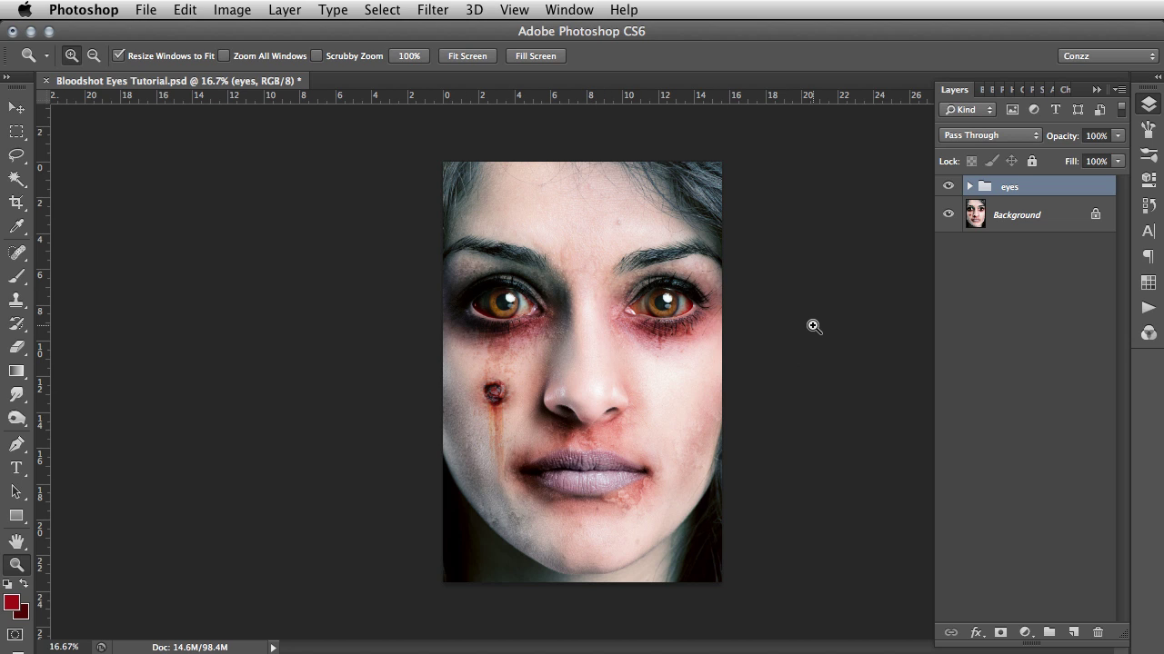
# Step: Toggle the eyes group off and on to compare the original and bloodshot eyes up close
pyautogui.click(948, 187)
pyautogui.click(566, 322)
pyautogui.click(585, 297)
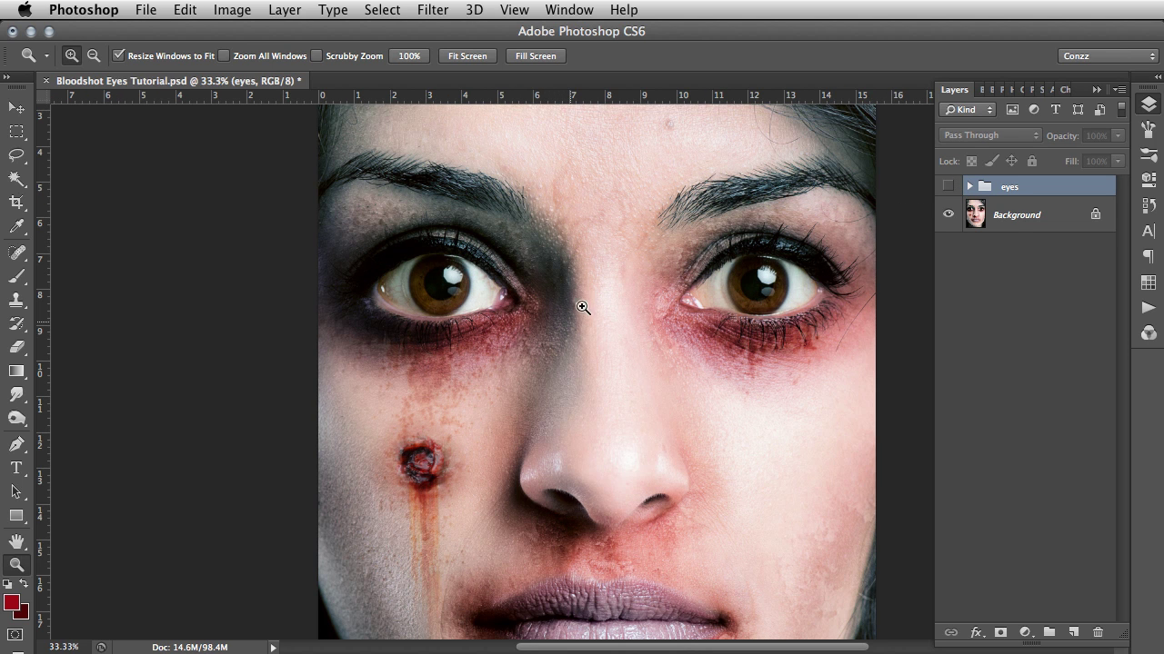
pyautogui.scroll(3, 530, 481)
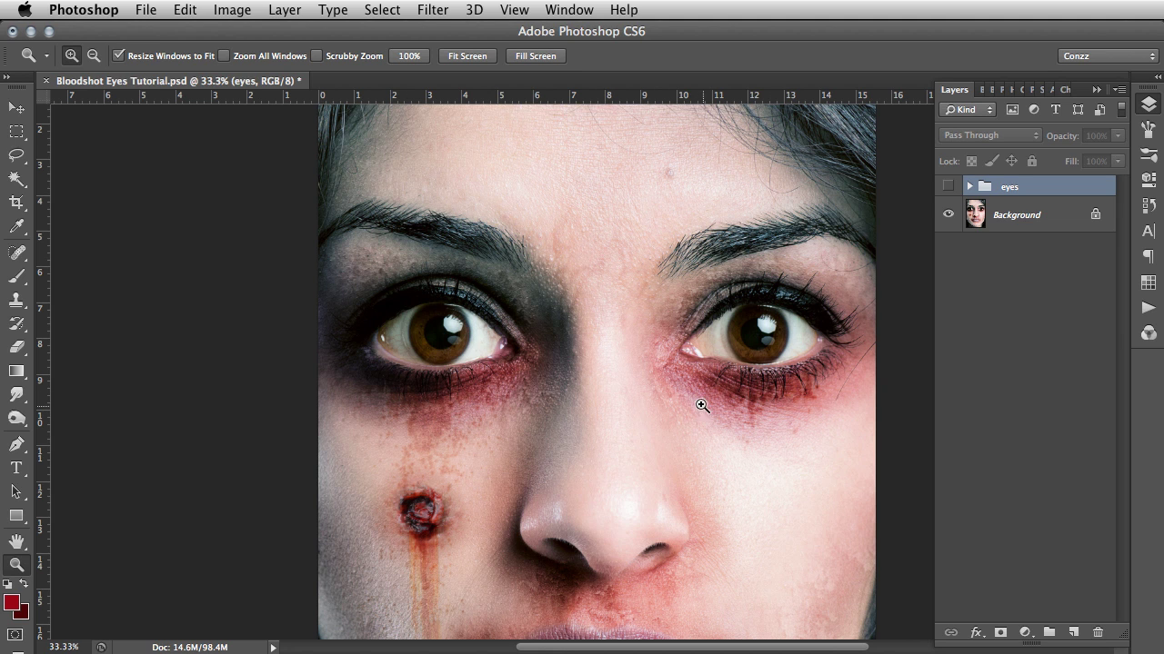
pyautogui.scroll(-8, 727, 382)
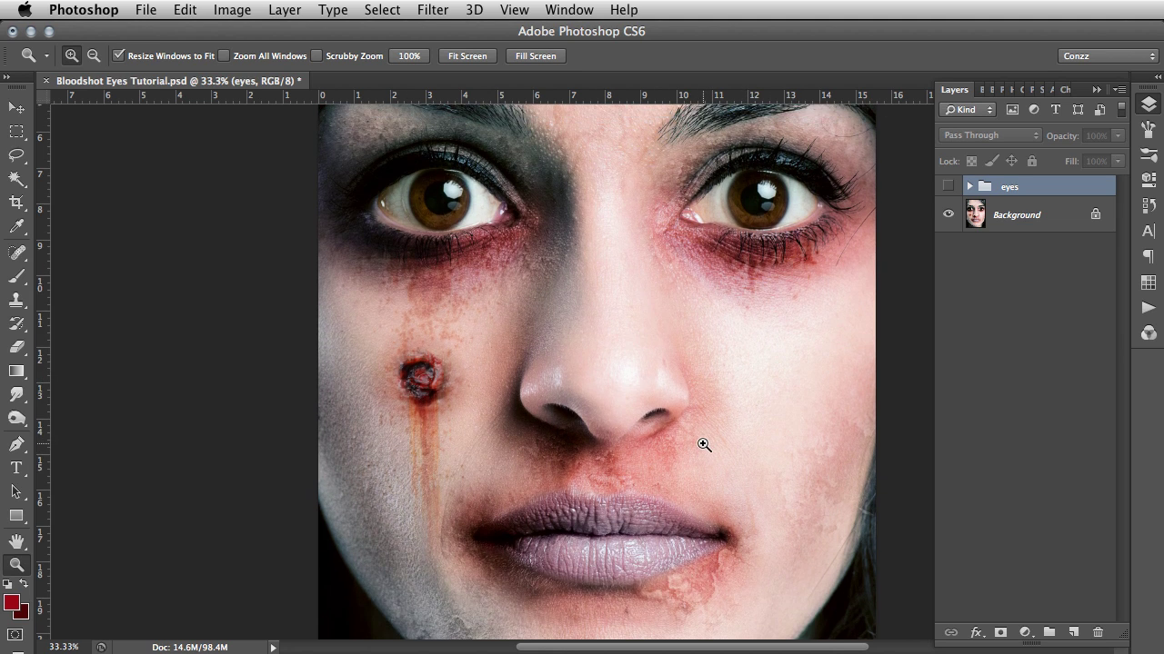
pyautogui.scroll(6, 704, 445)
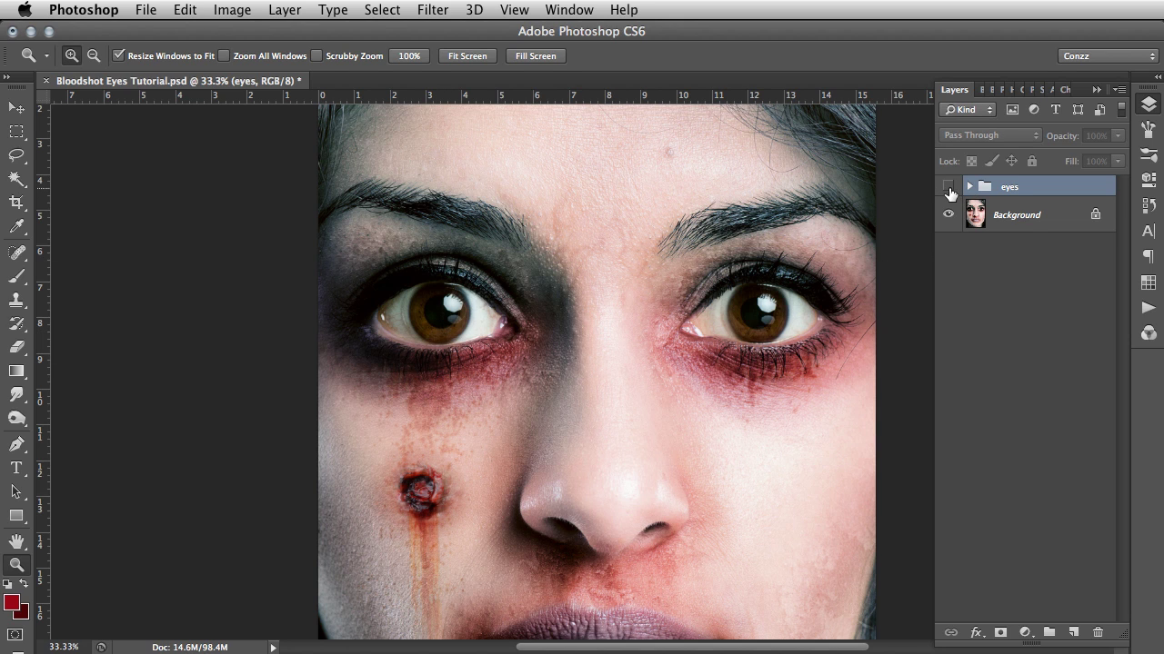
pyautogui.click(948, 188)
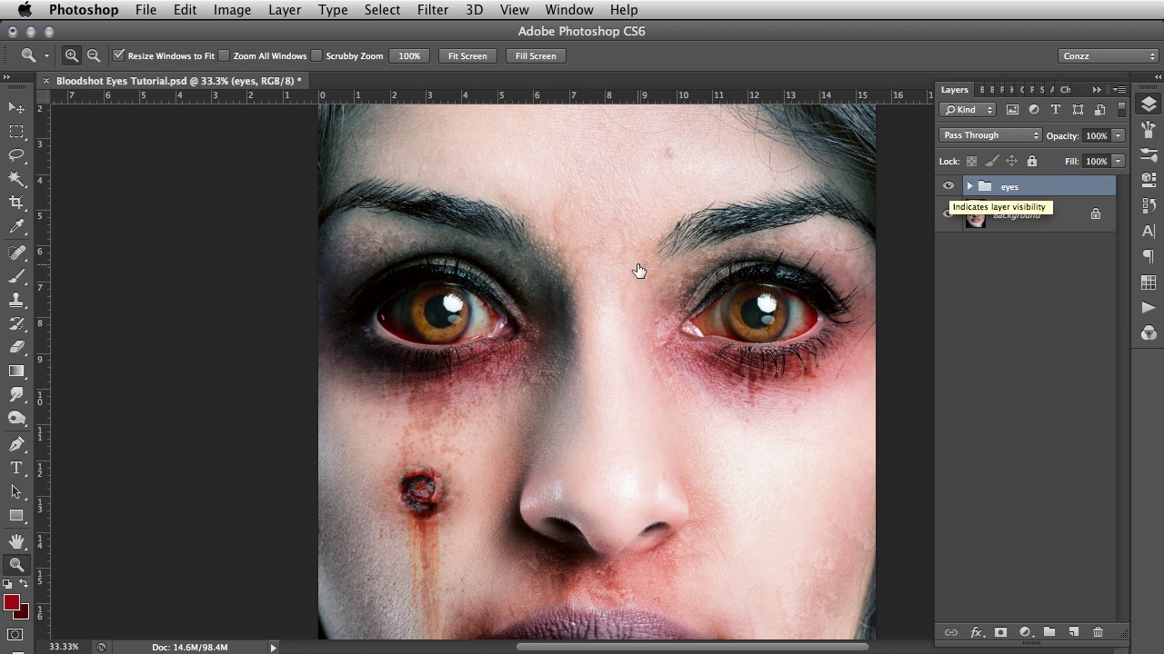
pyautogui.click(551, 306)
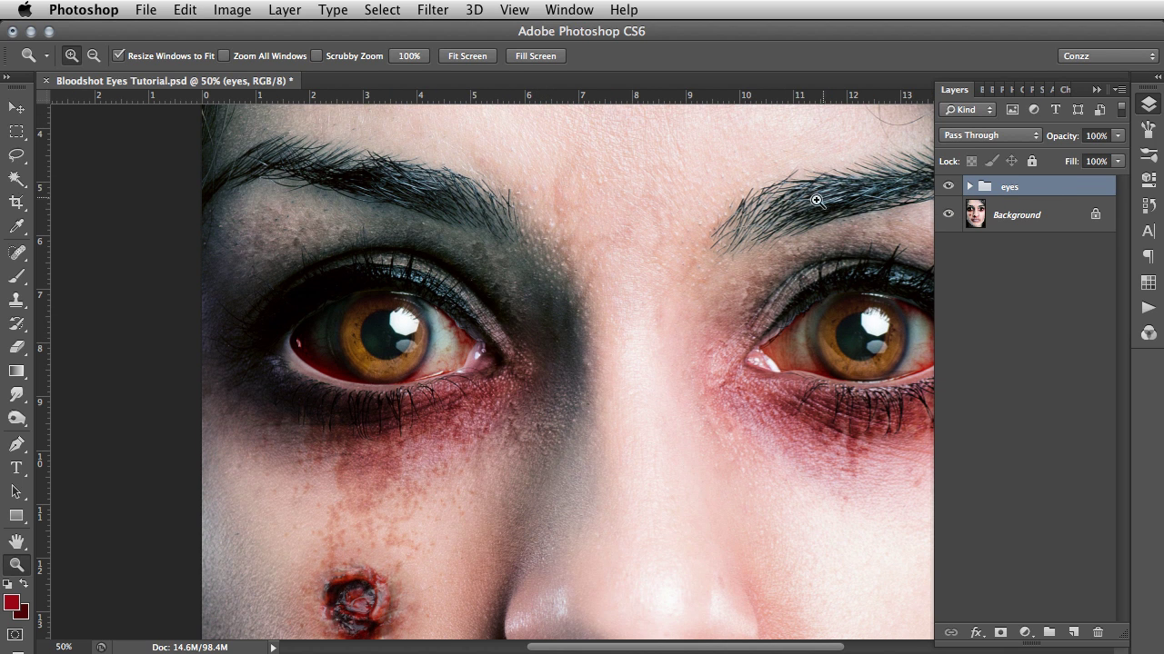
# Step: Expand the eyes group to inspect Layer 105 copy, then collapse and hide the group
pyautogui.click(969, 187)
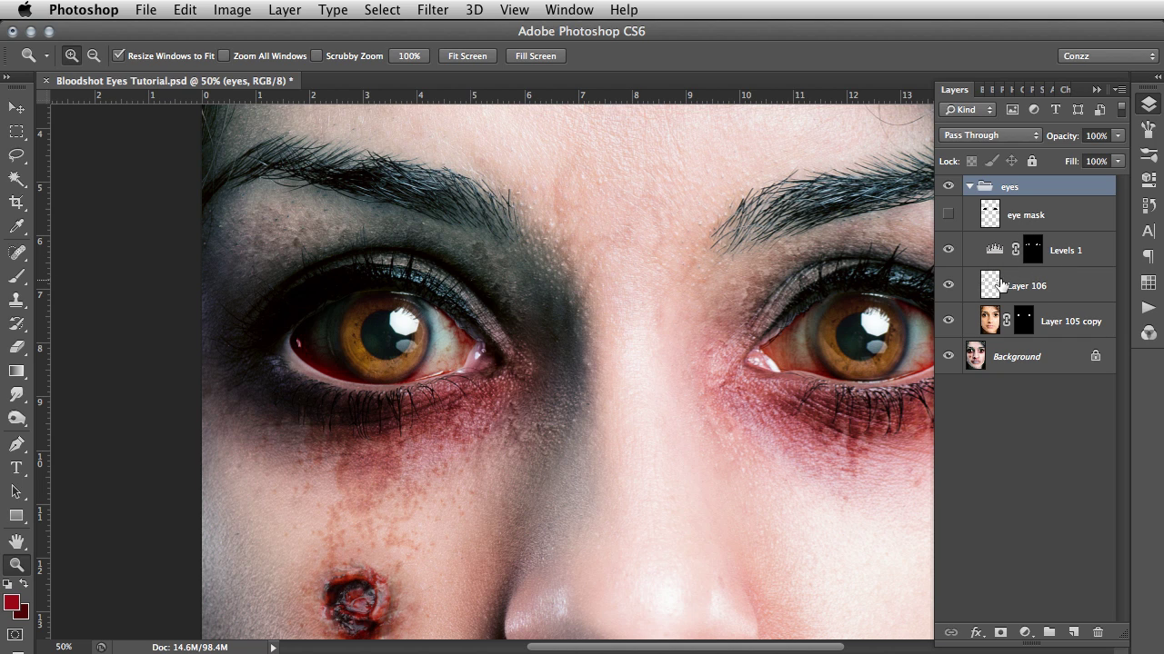
pyautogui.click(1055, 326)
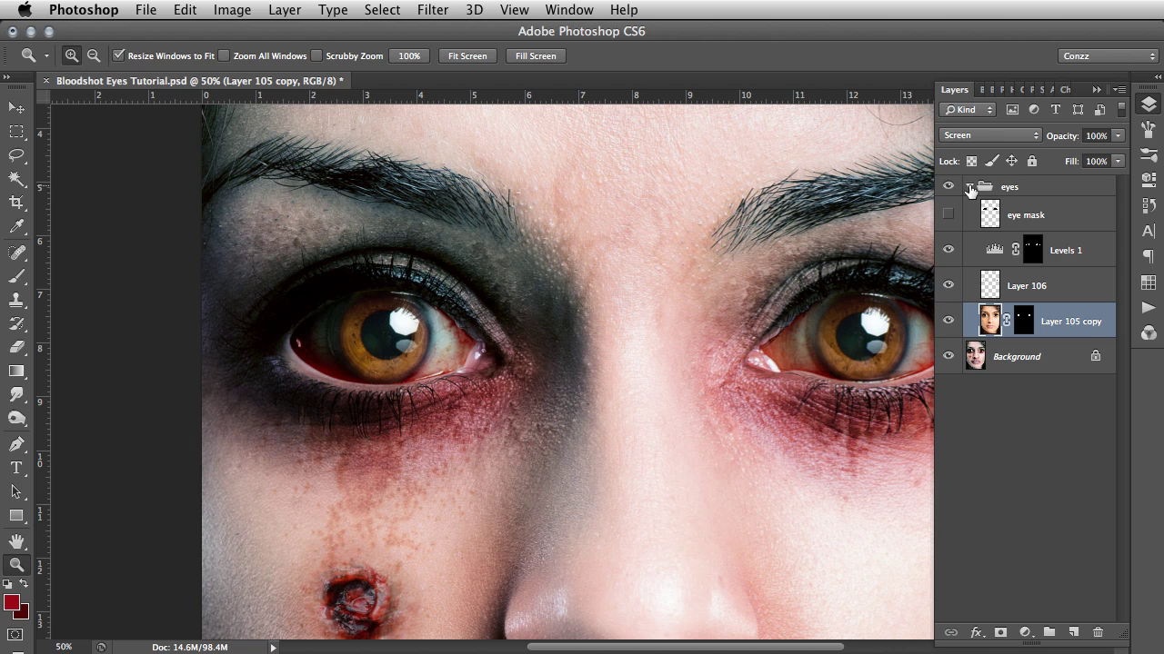
pyautogui.click(969, 187)
pyautogui.click(948, 187)
# Step: Add empty Layer 107 above Background and zoom in on the left eye
pyautogui.click(1018, 220)
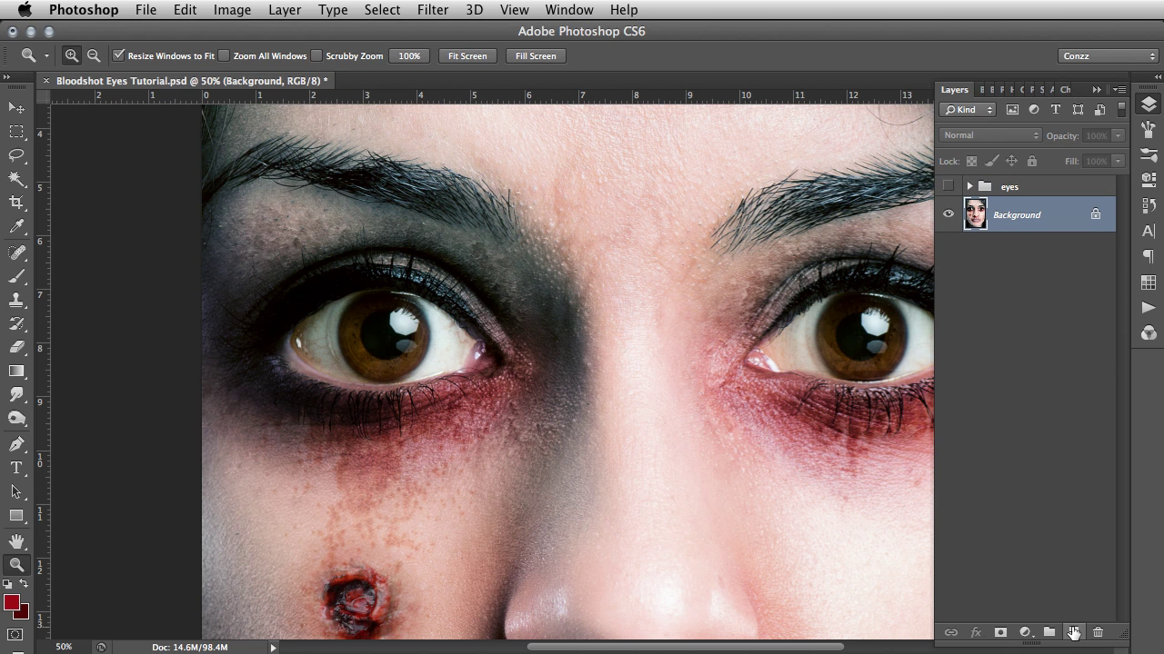
pyautogui.click(1073, 634)
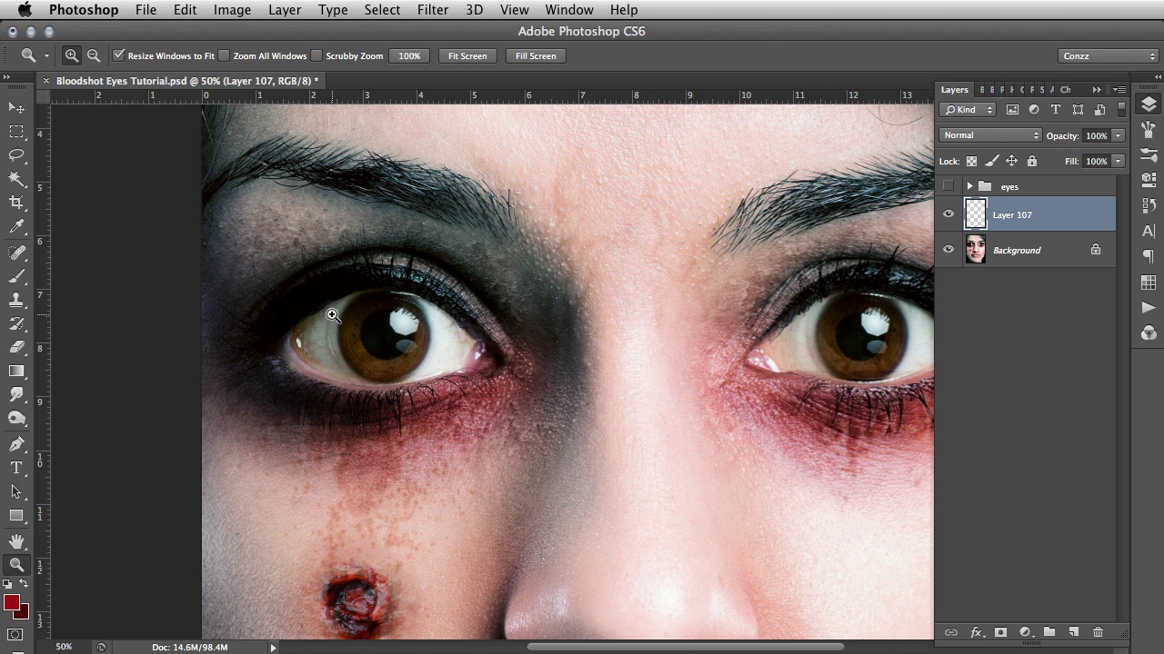
pyautogui.click(333, 318)
pyautogui.click(386, 303)
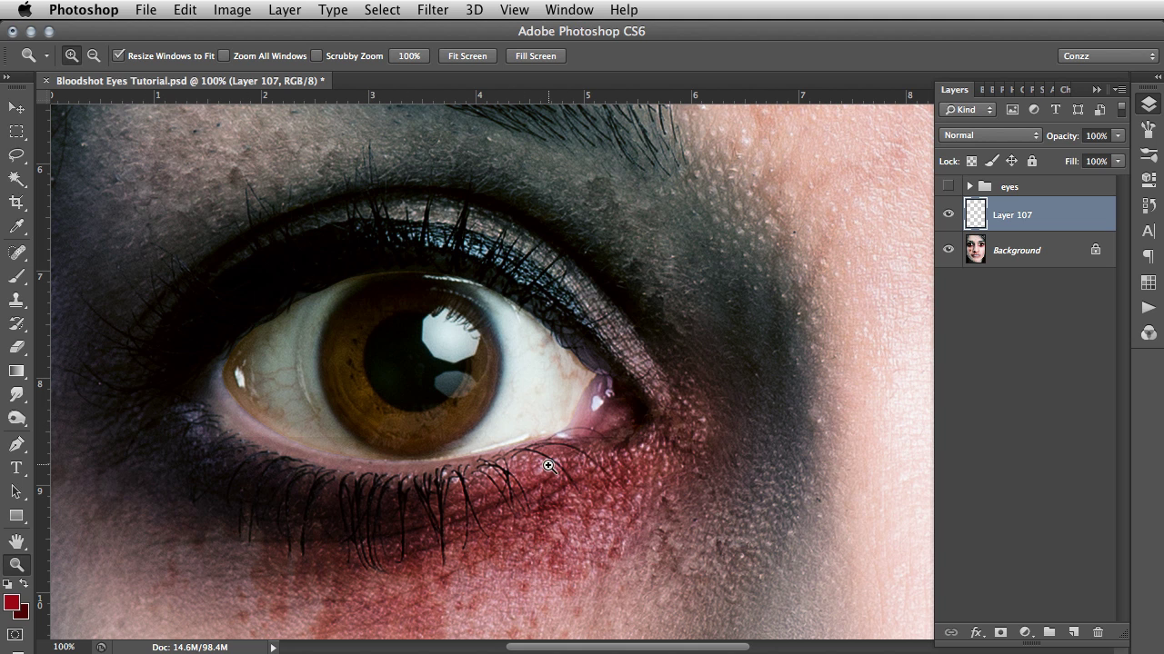
# Step: Show the rulers and magnify to 200% centred on the left eye
pyautogui.hscroll(10, 537, 371)
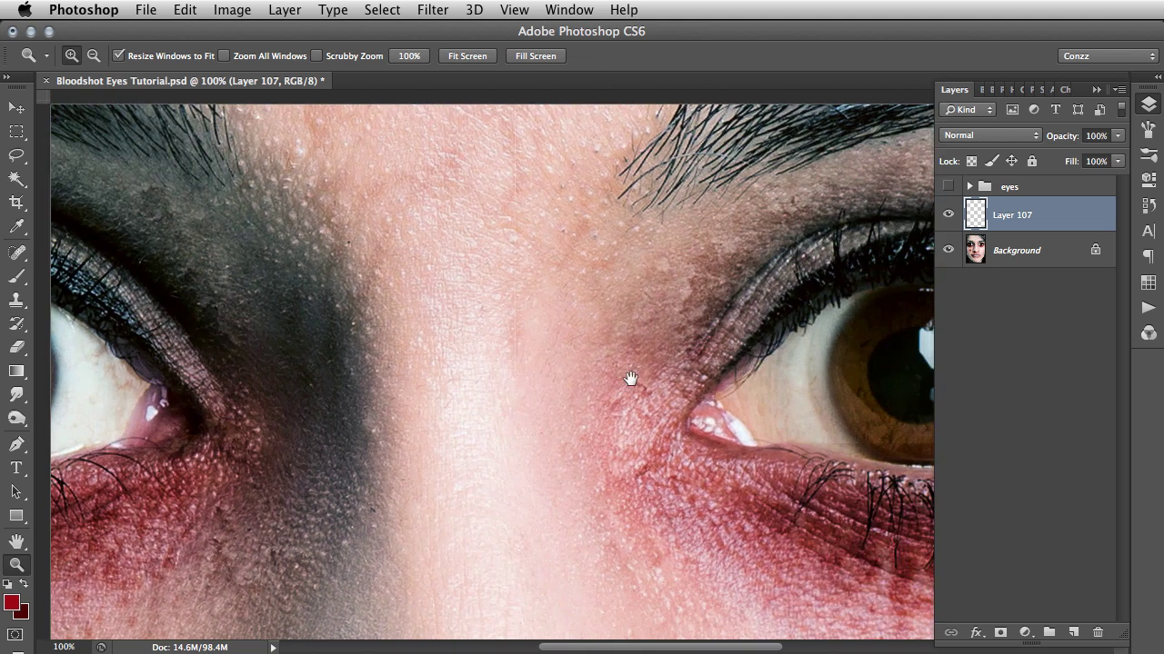
pyautogui.hscroll(-8, 735, 366)
pyautogui.press('super+r')
pyautogui.hscroll(-8, 655, 375)
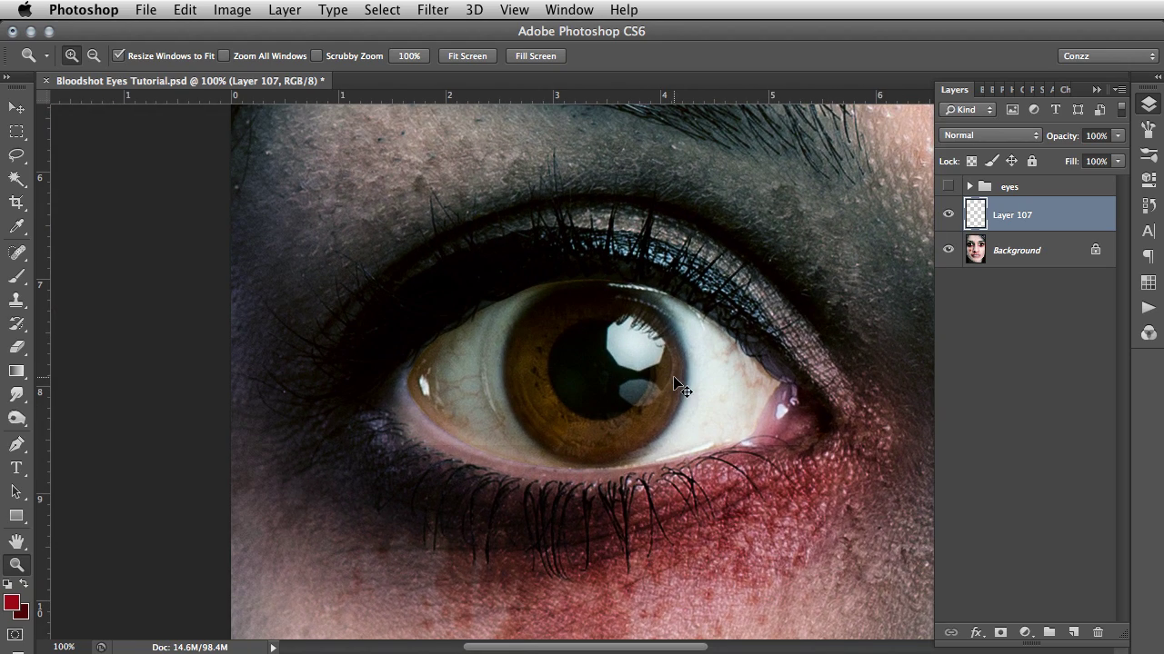
pyautogui.press('super+equal')
pyautogui.moveTo(449, 345); pyautogui.dragTo(314, 317)
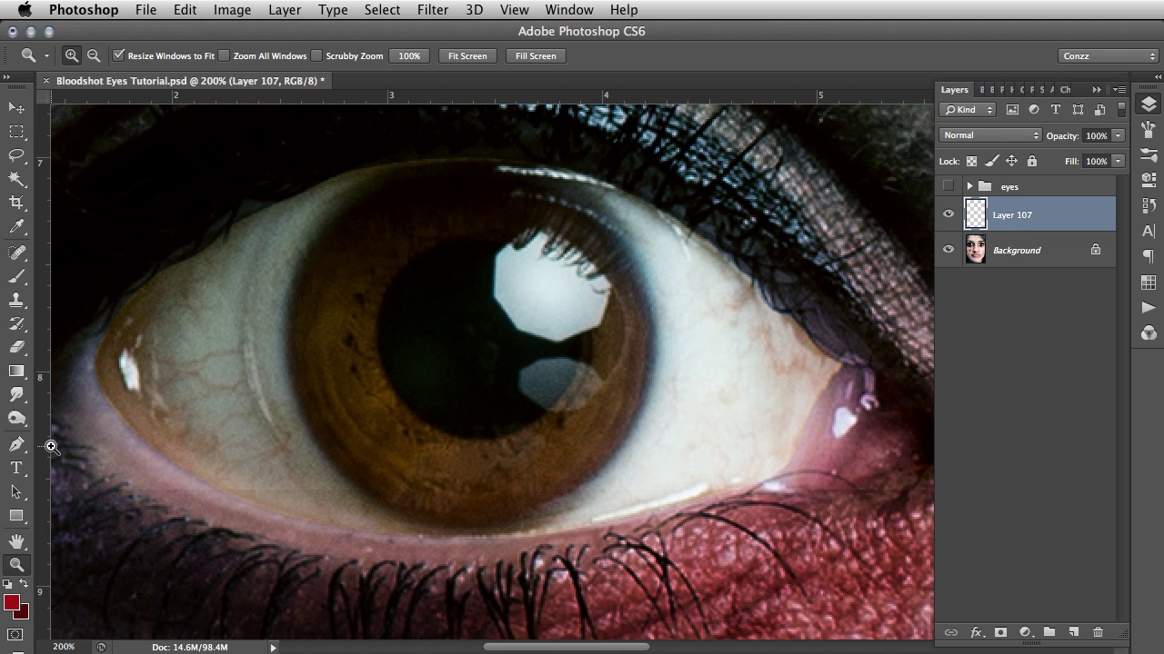
# Step: With the Pen tool, start a path at the left eye's corner and follow the upper lid
pyautogui.press('p')
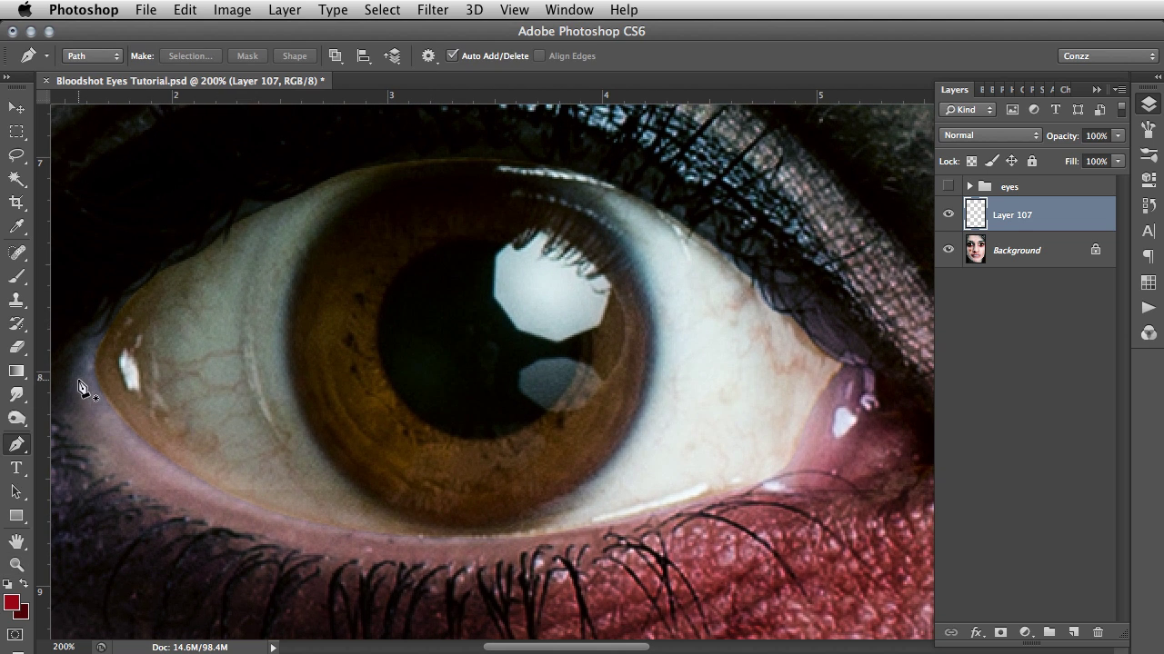
pyautogui.moveTo(82, 376); pyautogui.dragTo(173, 368)
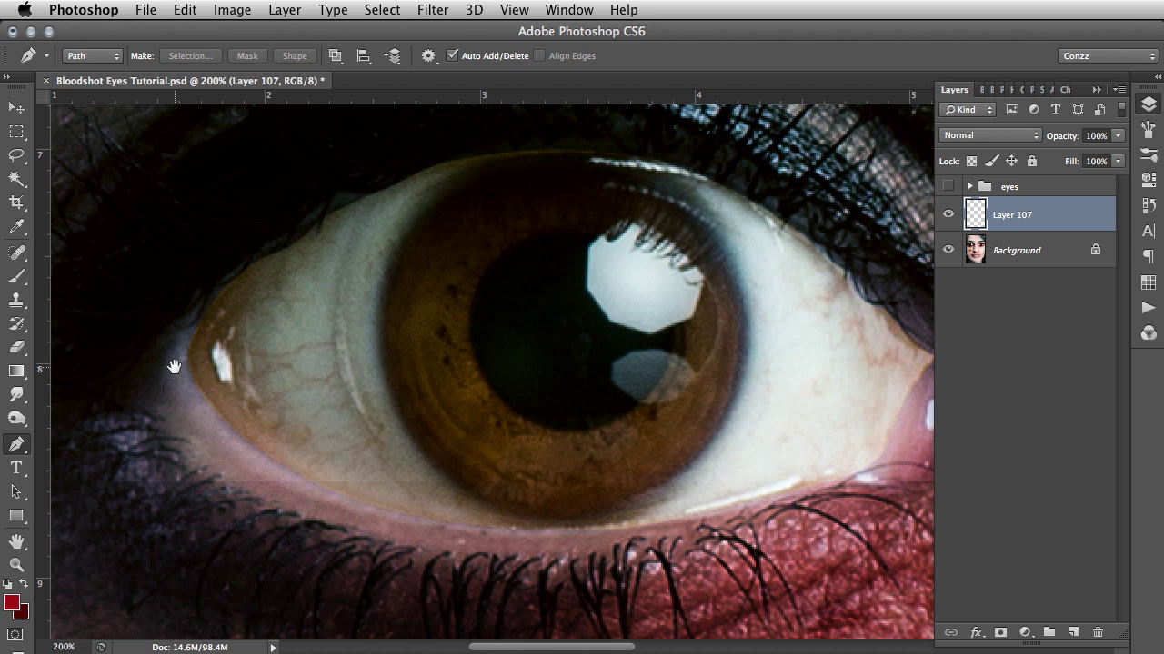
pyautogui.click(188, 361)
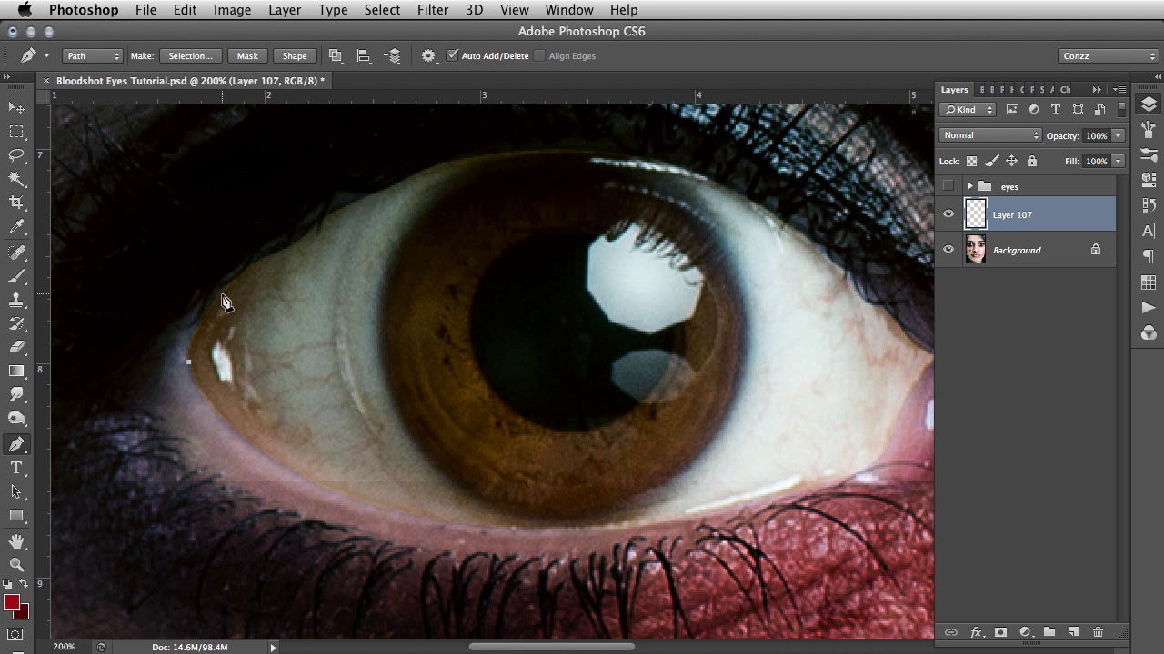
pyautogui.moveTo(222, 291)
pyautogui.mouseDown()
pyautogui.moveTo(269, 248)
pyautogui.moveTo(234, 291)
pyautogui.mouseUp()
pyautogui.click(247, 267)
pyautogui.moveTo(300, 255); pyautogui.dragTo(298, 247)
pyautogui.click(315, 224)
pyautogui.moveTo(323, 242); pyautogui.dragTo(331, 210)
pyautogui.moveTo(442, 182); pyautogui.dragTo(342, 312)
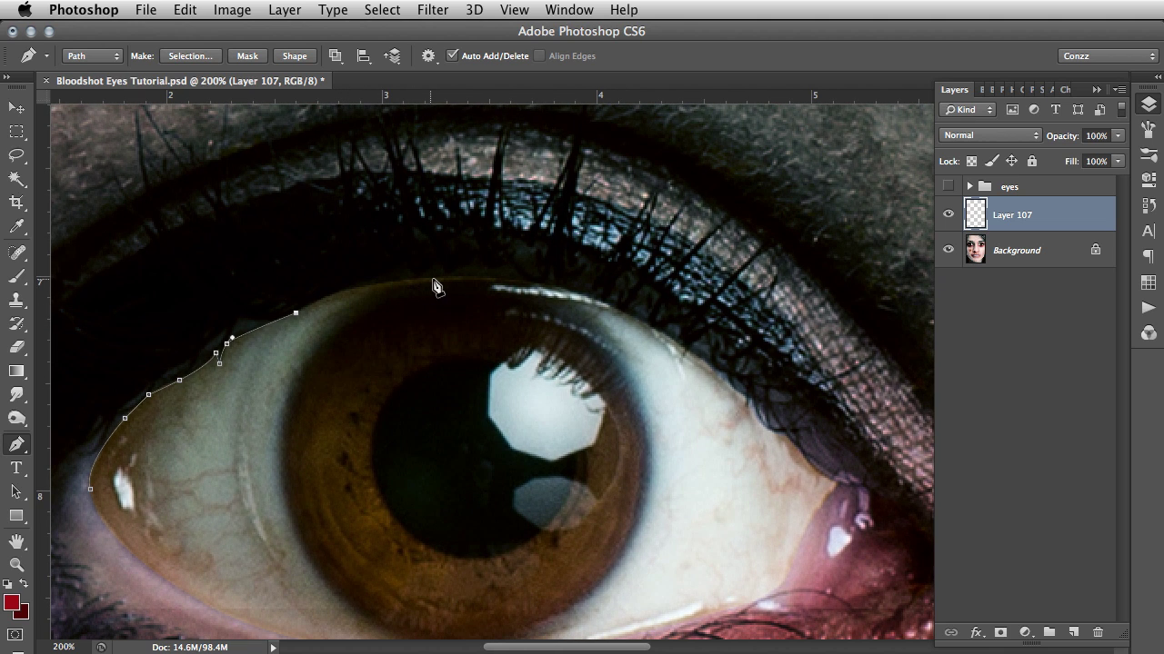
# Step: Continue the path along the rest of the upper lid to the eye's right corner
pyautogui.moveTo(453, 278); pyautogui.dragTo(571, 278)
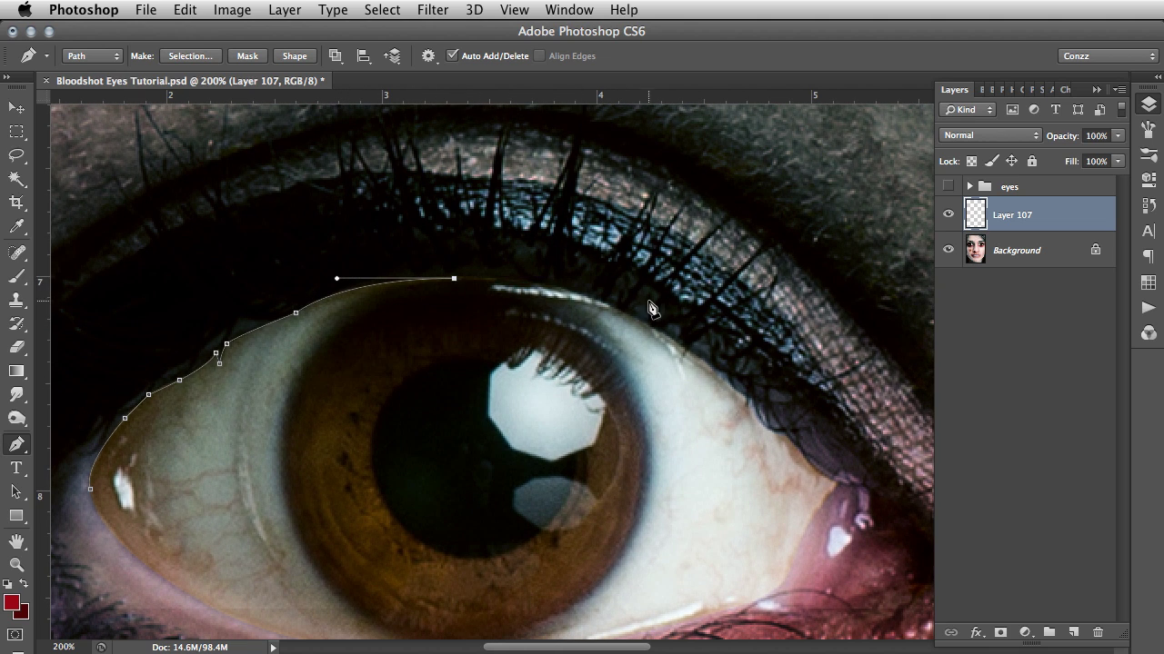
pyautogui.moveTo(684, 348); pyautogui.dragTo(800, 431)
pyautogui.keyDown('alt'); pyautogui.click(685, 347); pyautogui.keyUp('alt')
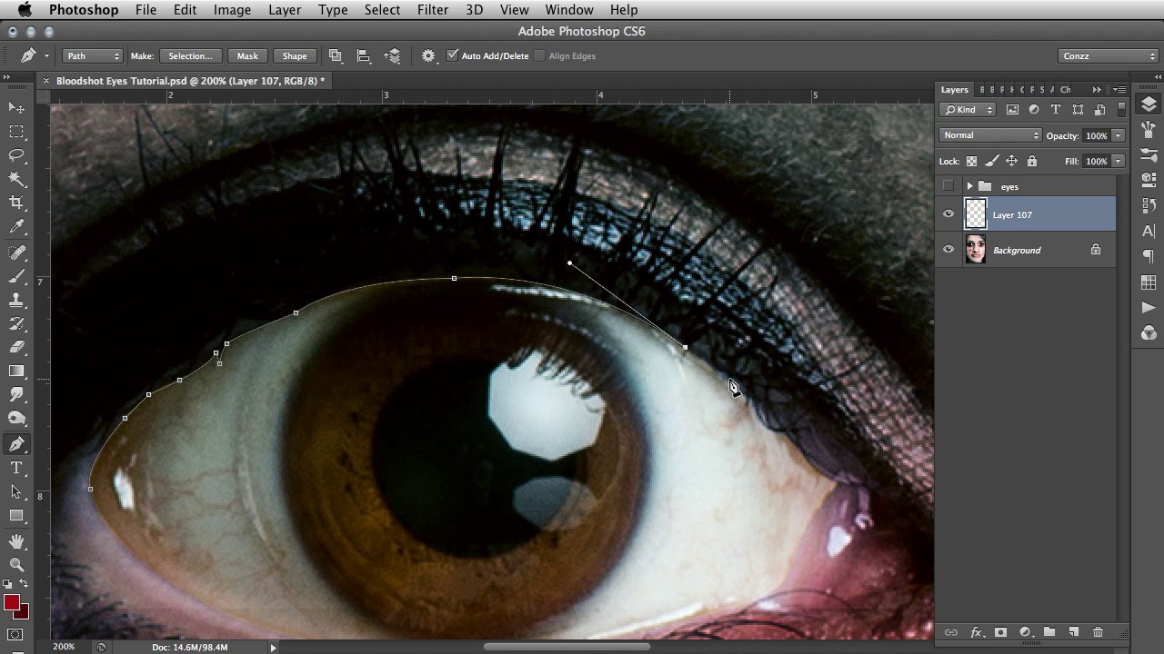
pyautogui.click(718, 371)
pyautogui.click(728, 378)
pyautogui.click(748, 396)
pyautogui.moveTo(777, 431); pyautogui.dragTo(800, 440)
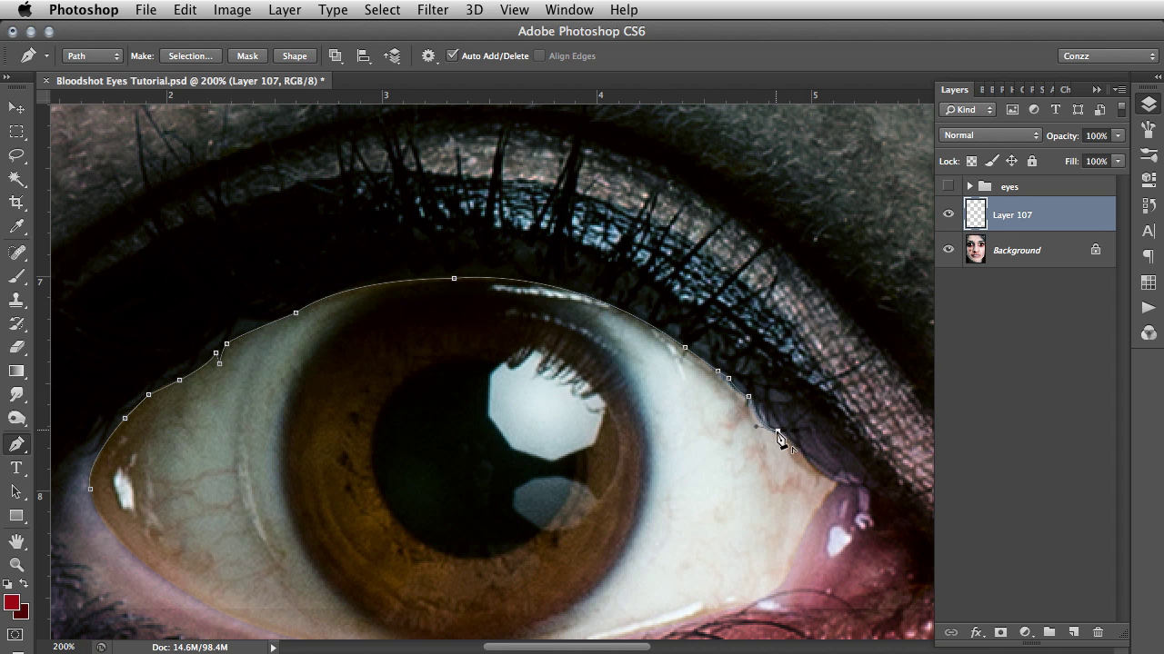
pyautogui.click(794, 438)
pyautogui.click(819, 470)
# Step: Trace back along the lower lid and close the path at the first anchor
pyautogui.moveTo(800, 509); pyautogui.dragTo(776, 379)
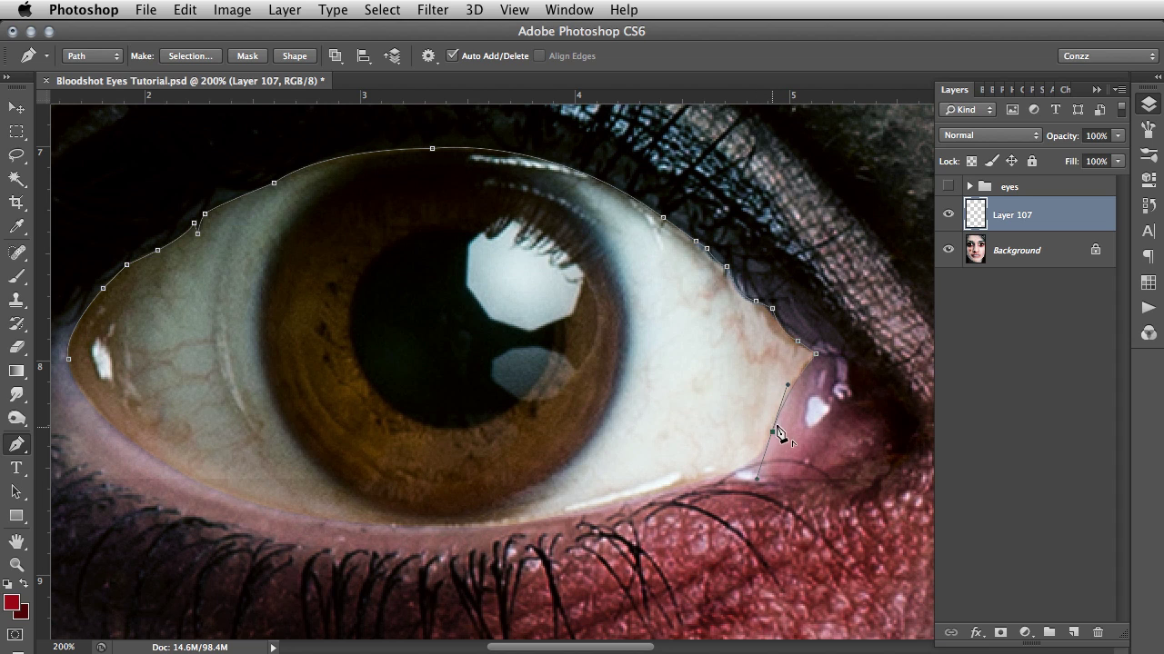
pyautogui.keyDown('alt'); pyautogui.click(773, 431); pyautogui.keyUp('alt')
pyautogui.moveTo(736, 469)
pyautogui.mouseDown()
pyautogui.moveTo(717, 475)
pyautogui.moveTo(739, 472)
pyautogui.mouseUp()
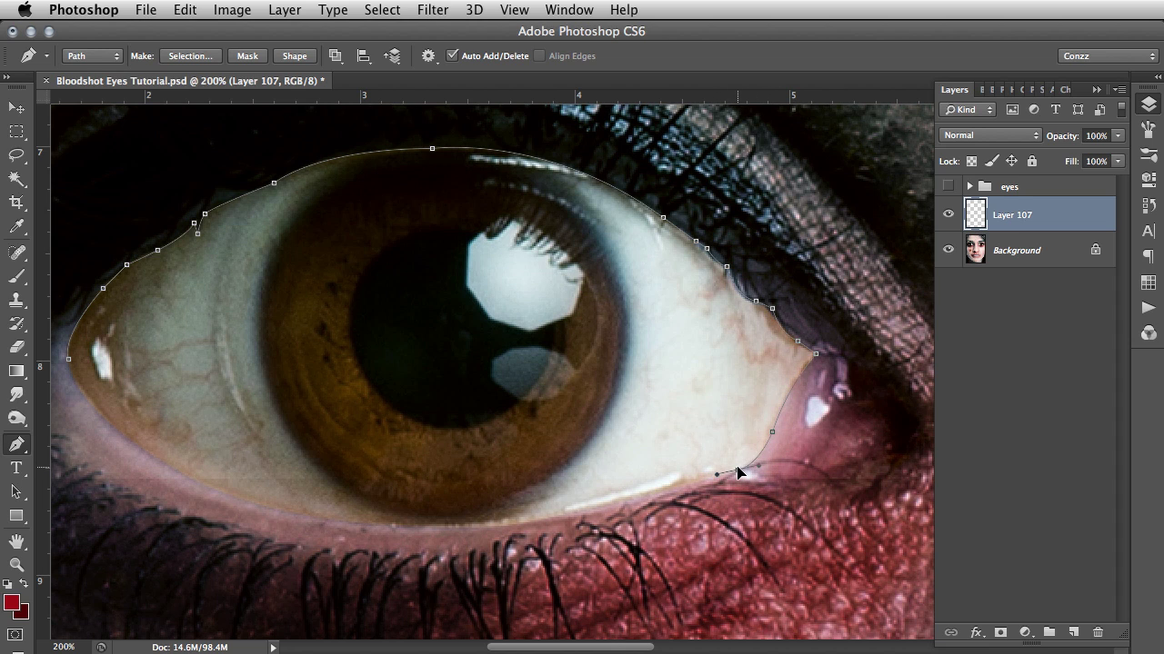
pyautogui.click(459, 529)
pyautogui.moveTo(323, 540); pyautogui.dragTo(458, 537)
pyautogui.moveTo(151, 455); pyautogui.dragTo(61, 382)
pyautogui.keyDown('alt'); pyautogui.click(152, 457); pyautogui.keyUp('alt')
pyautogui.moveTo(170, 392); pyautogui.dragTo(337, 424)
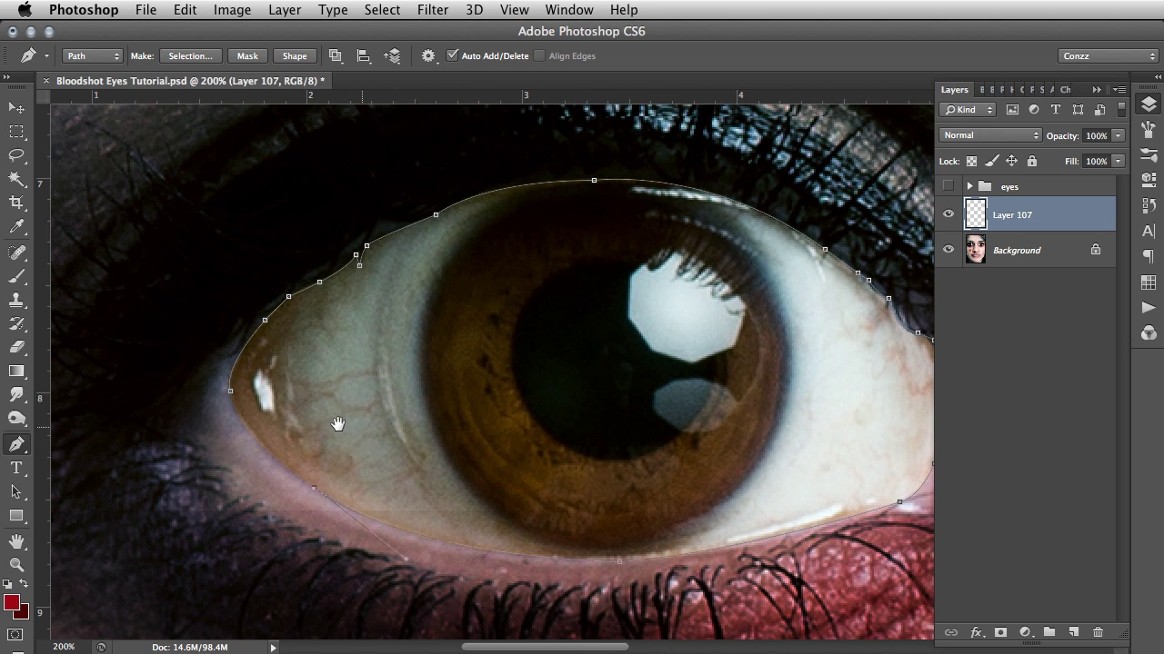
pyautogui.moveTo(236, 392); pyautogui.dragTo(233, 345)
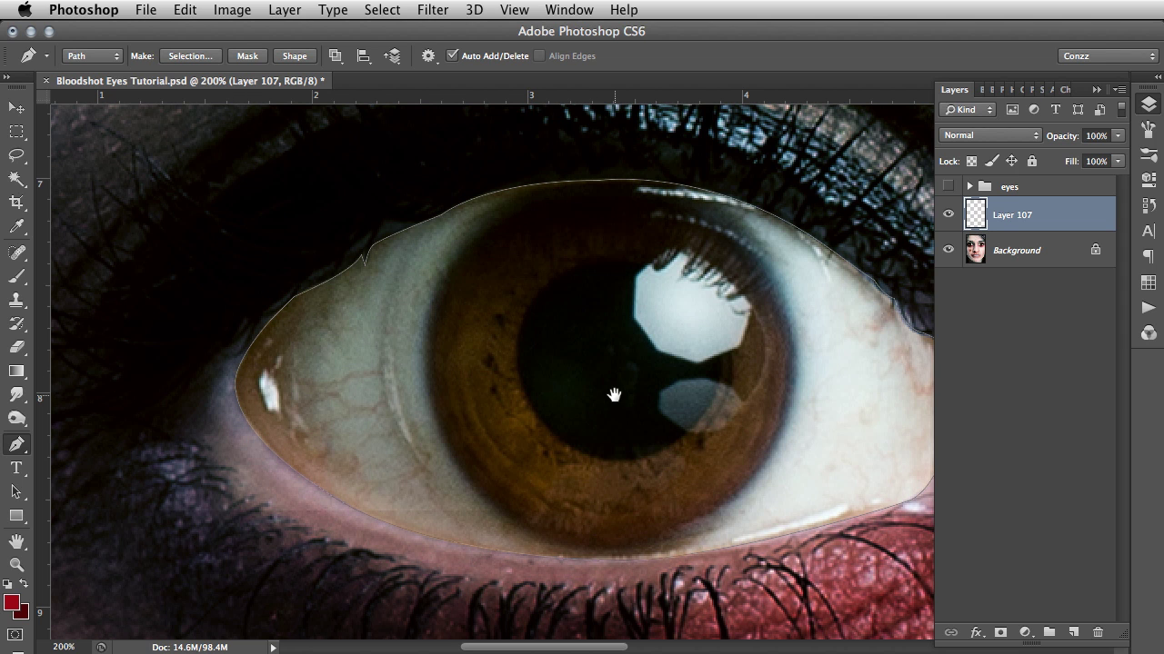
pyautogui.hscroll(6, 834, 353)
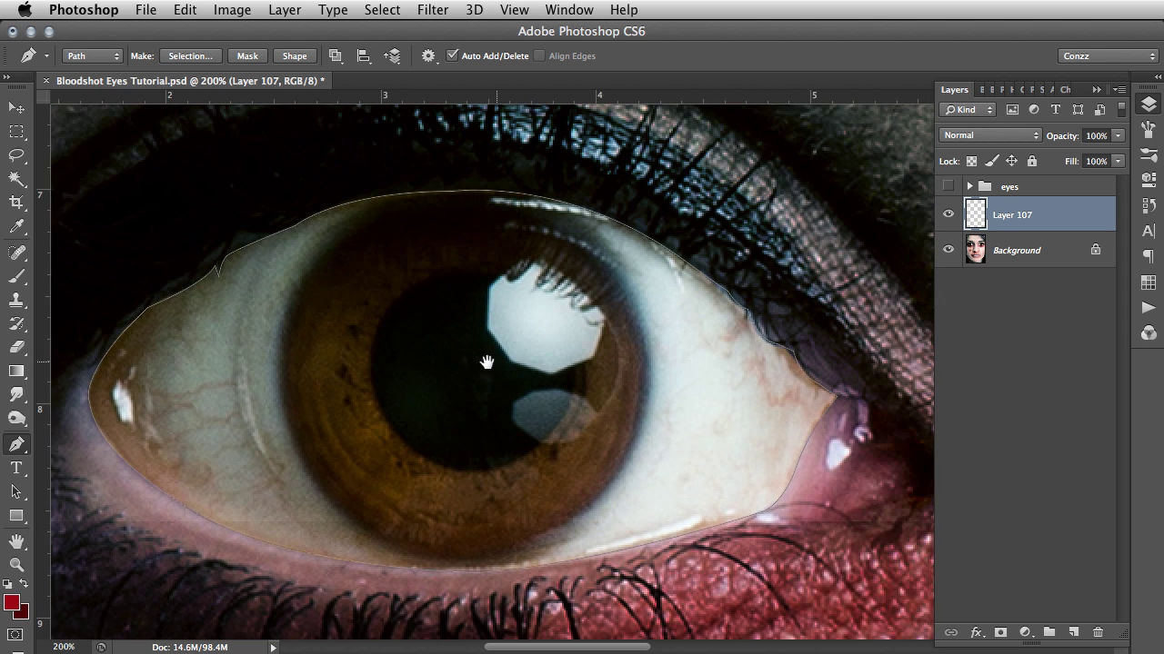
# Step: Outline the second eye from its inner corner around both lids and close the path
pyautogui.hscroll(15, 835, 353)
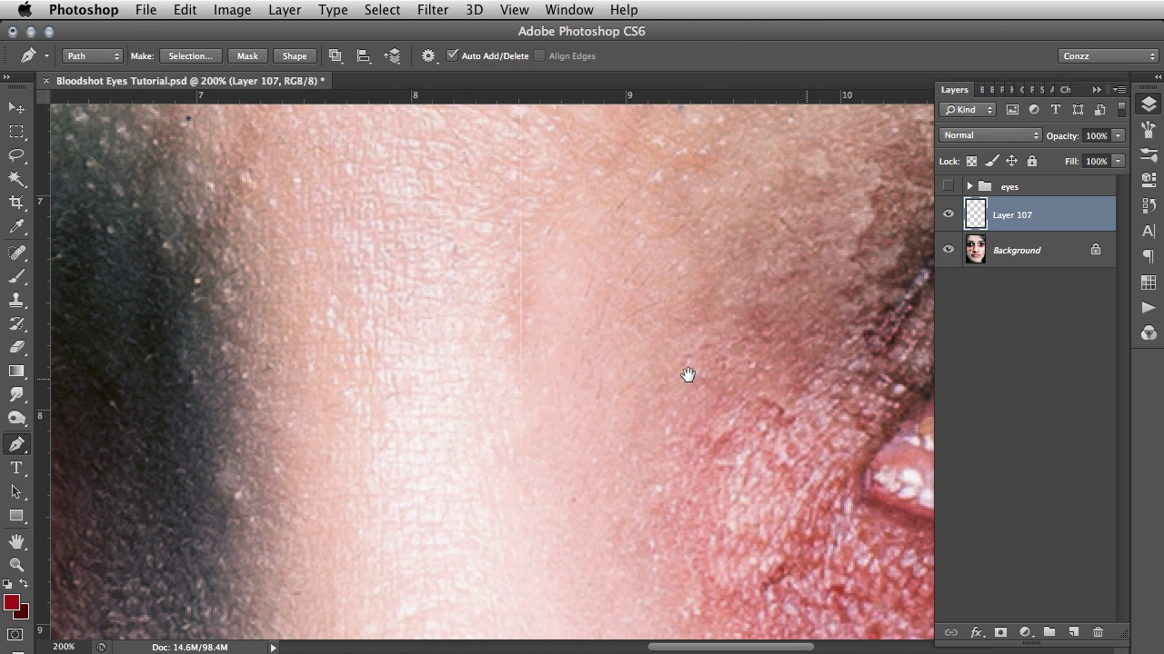
pyautogui.moveTo(687, 375); pyautogui.dragTo(312, 363)
pyautogui.moveTo(512, 385); pyautogui.dragTo(467, 384)
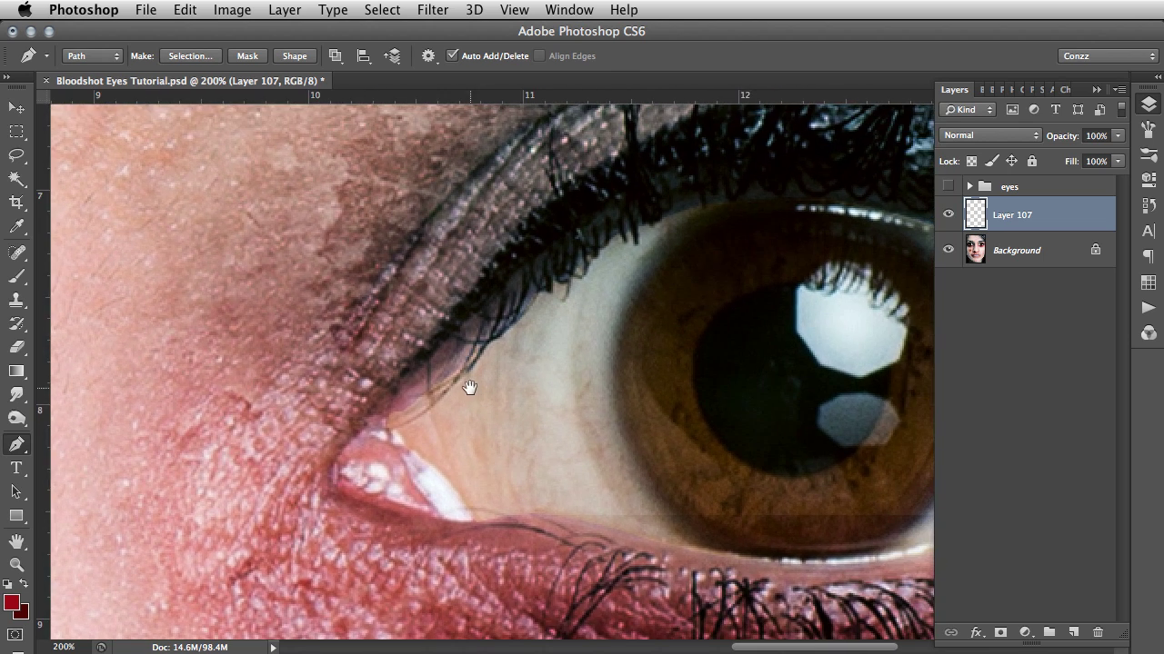
pyautogui.moveTo(388, 414); pyautogui.dragTo(523, 320)
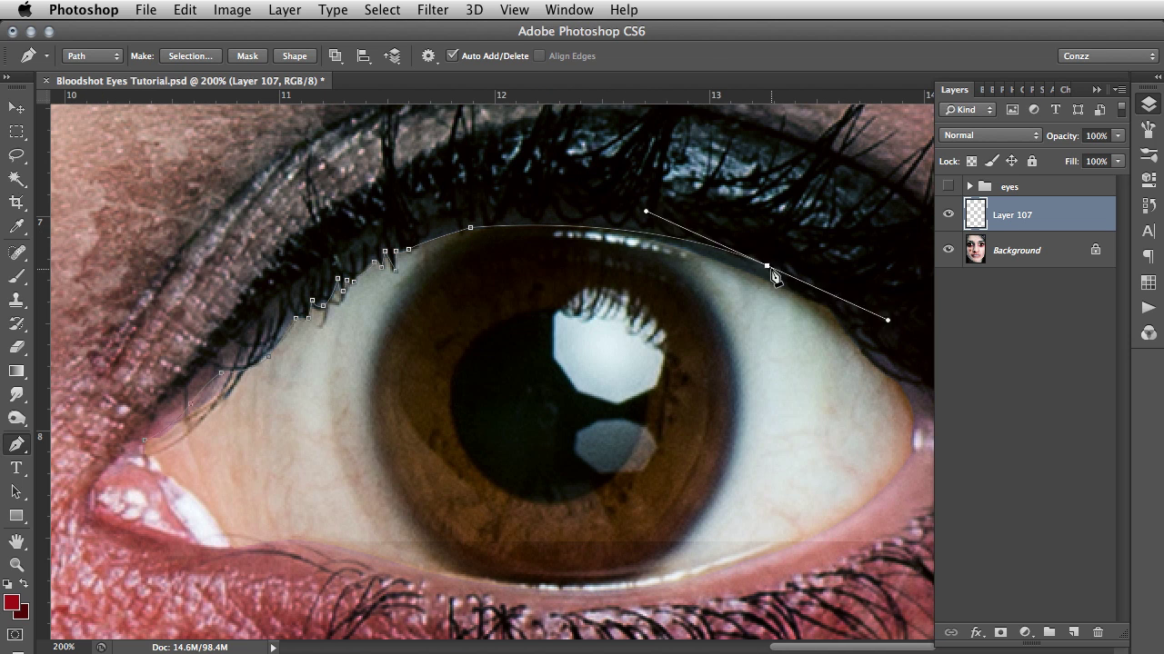
pyautogui.click(836, 313)
pyautogui.click(899, 383)
pyautogui.click(917, 450)
pyautogui.click(782, 552)
pyautogui.click(543, 588)
pyautogui.click(284, 540)
pyautogui.click(185, 489)
pyautogui.click(145, 443)
# Step: Check the inner-corner outline, then zoom out to 33.3% to see the whole face
pyautogui.moveTo(200, 415); pyautogui.dragTo(554, 370)
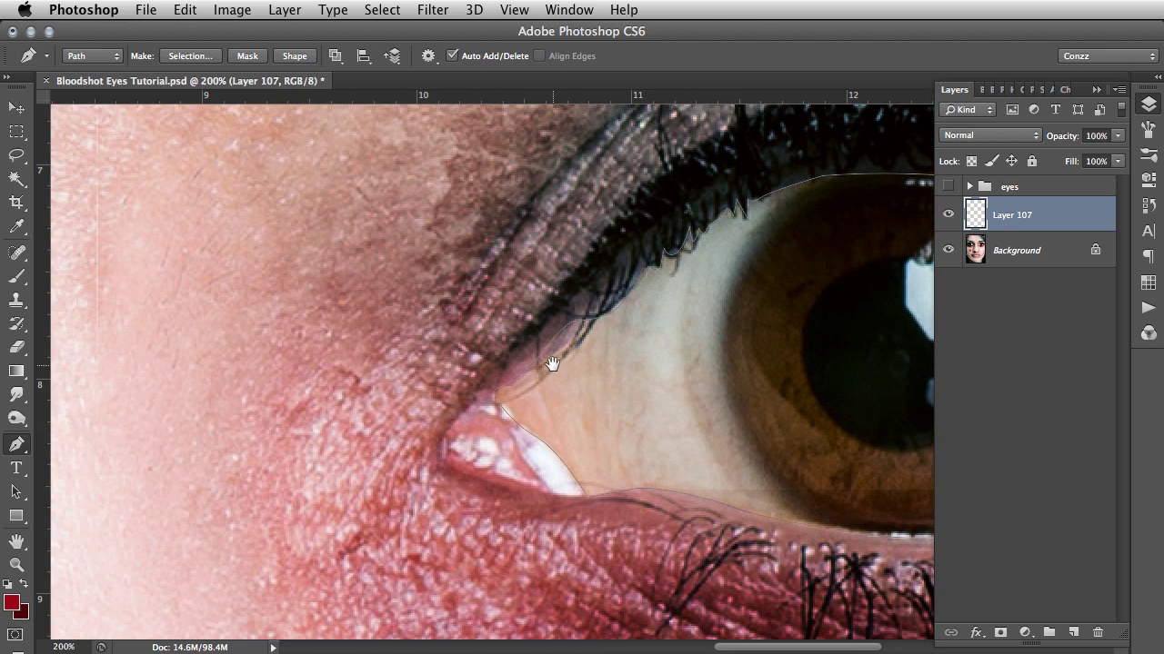
pyautogui.press('super+minus')
pyautogui.press('super+minus')
pyautogui.press('super+minus')
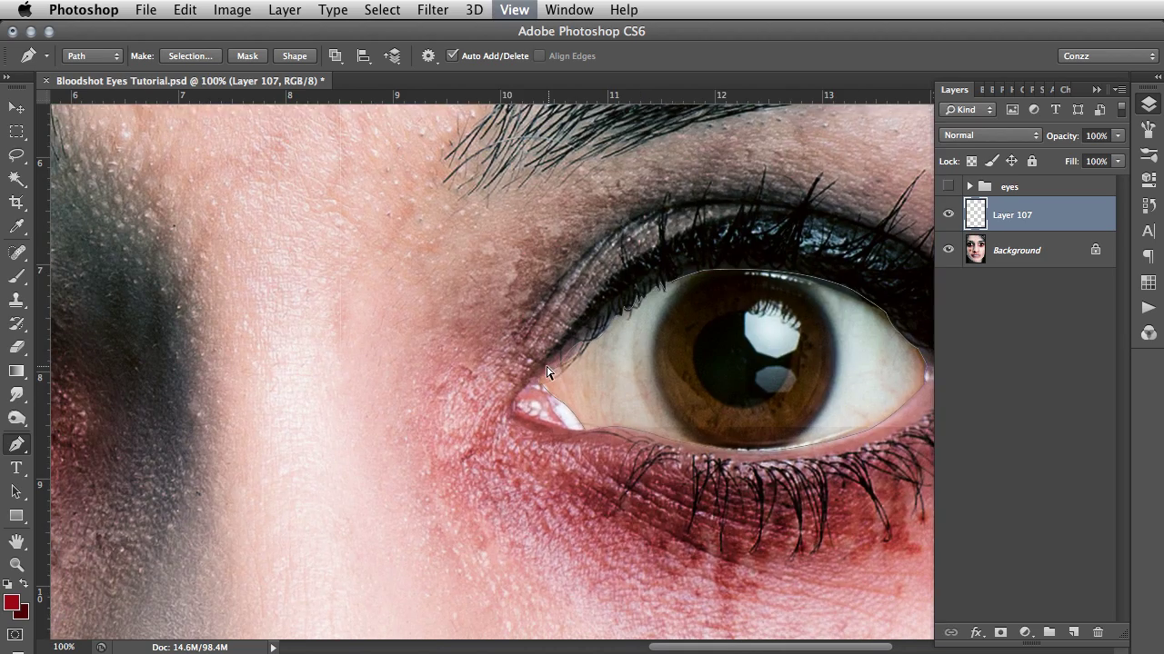
pyautogui.press('super+minus')
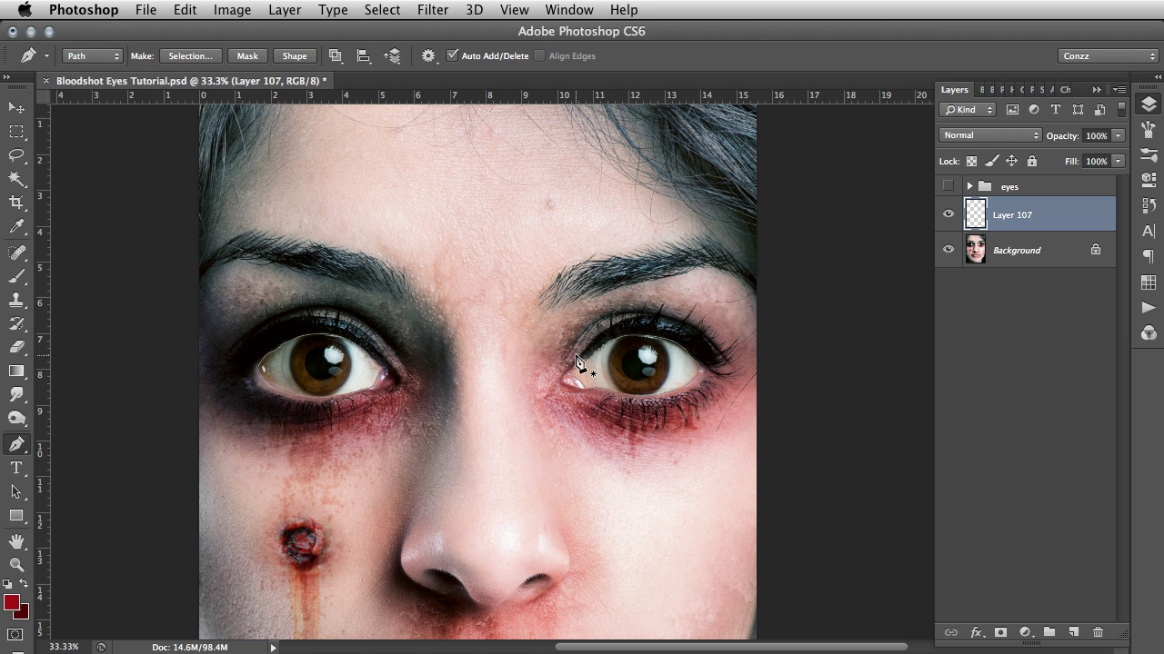
# Step: Fill both eye outline paths with Black on Layer 107
pyautogui.rightClick(592, 361)
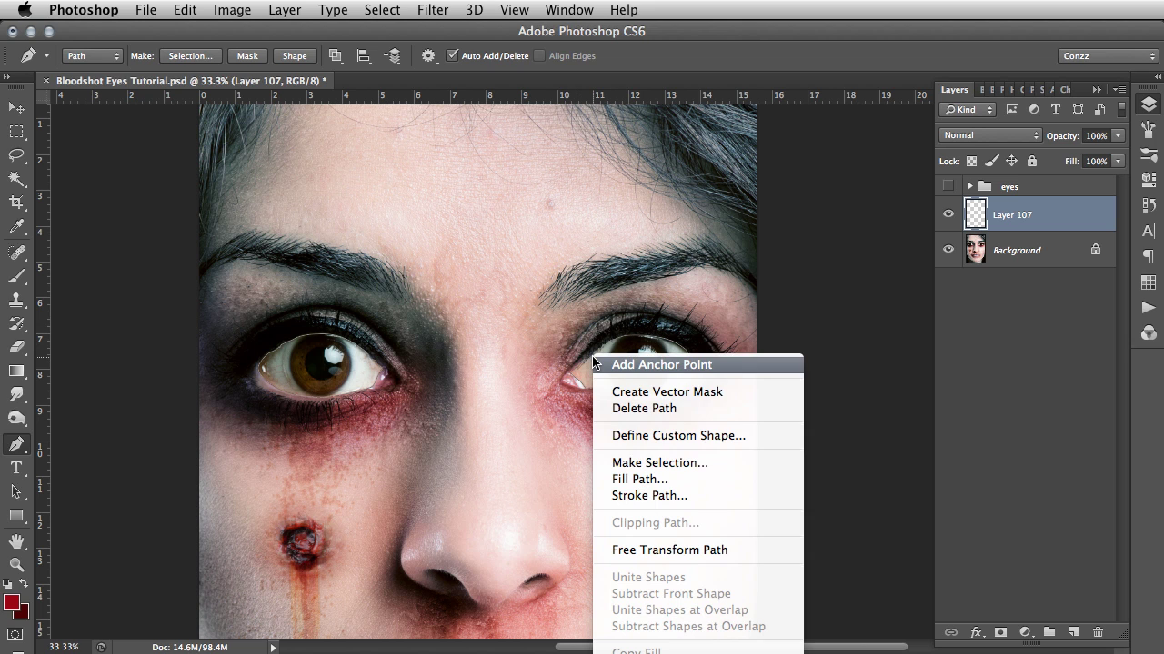
pyautogui.click(680, 478)
pyautogui.click(750, 326)
pyautogui.click(755, 325)
pyautogui.click(893, 312)
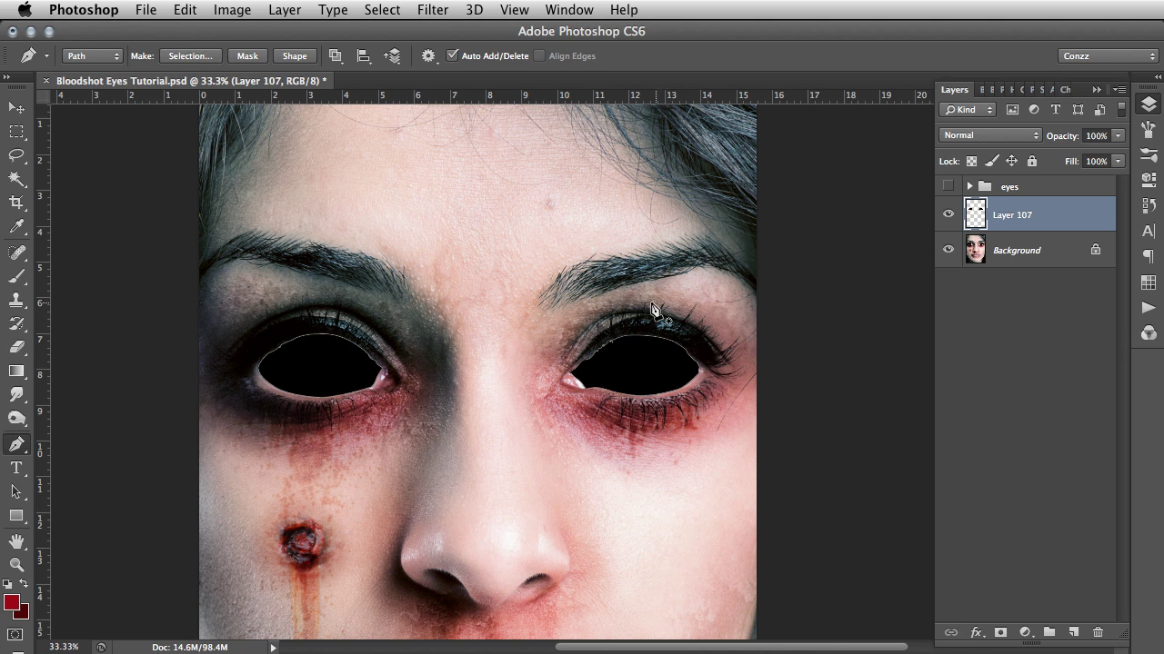
# Step: Delete the outline path and rename Layer 107 to 'eye mask'
pyautogui.rightClick(617, 305)
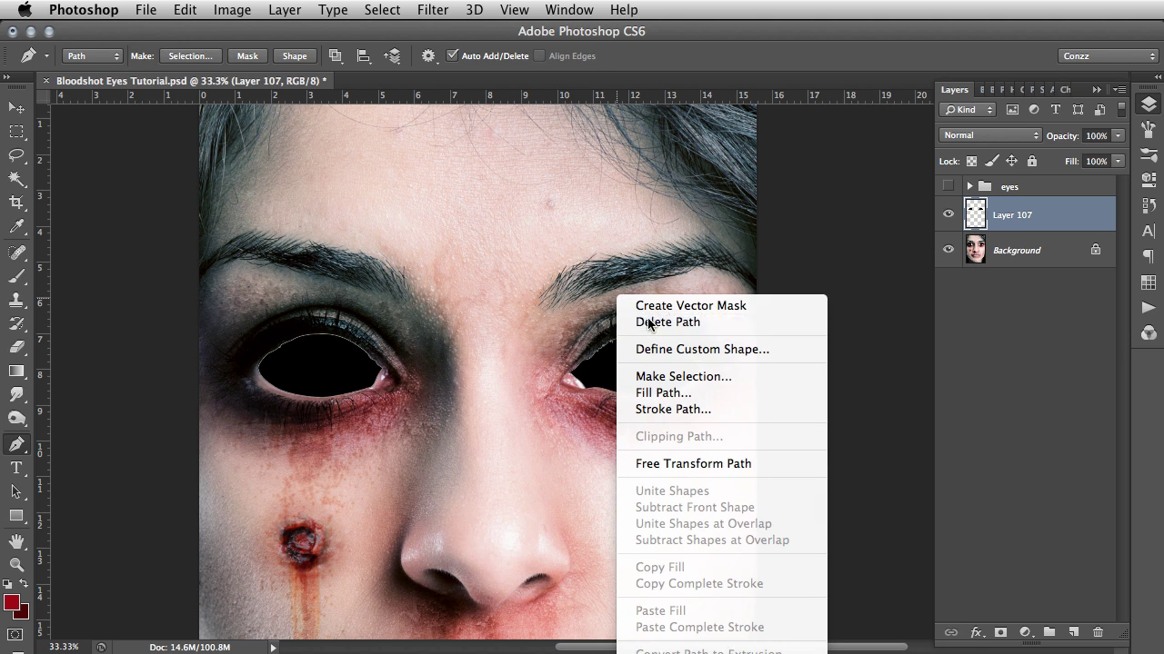
pyautogui.click(649, 325)
pyautogui.doubleClick(1015, 216)
pyautogui.write('eye mask')
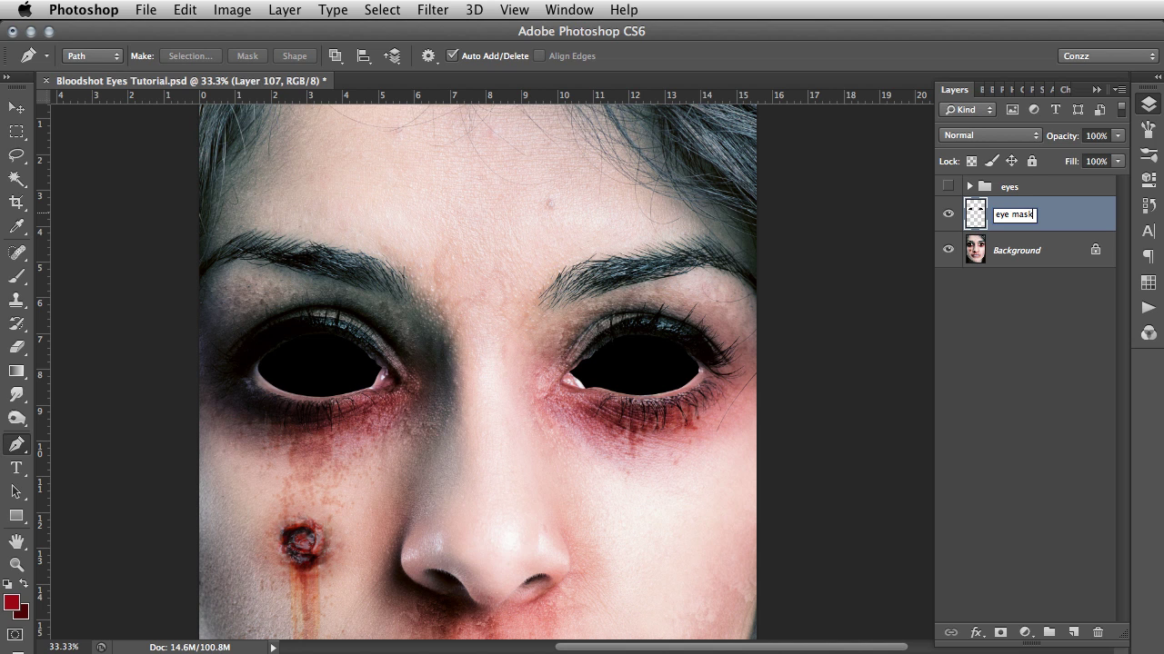
pyautogui.press('Return')
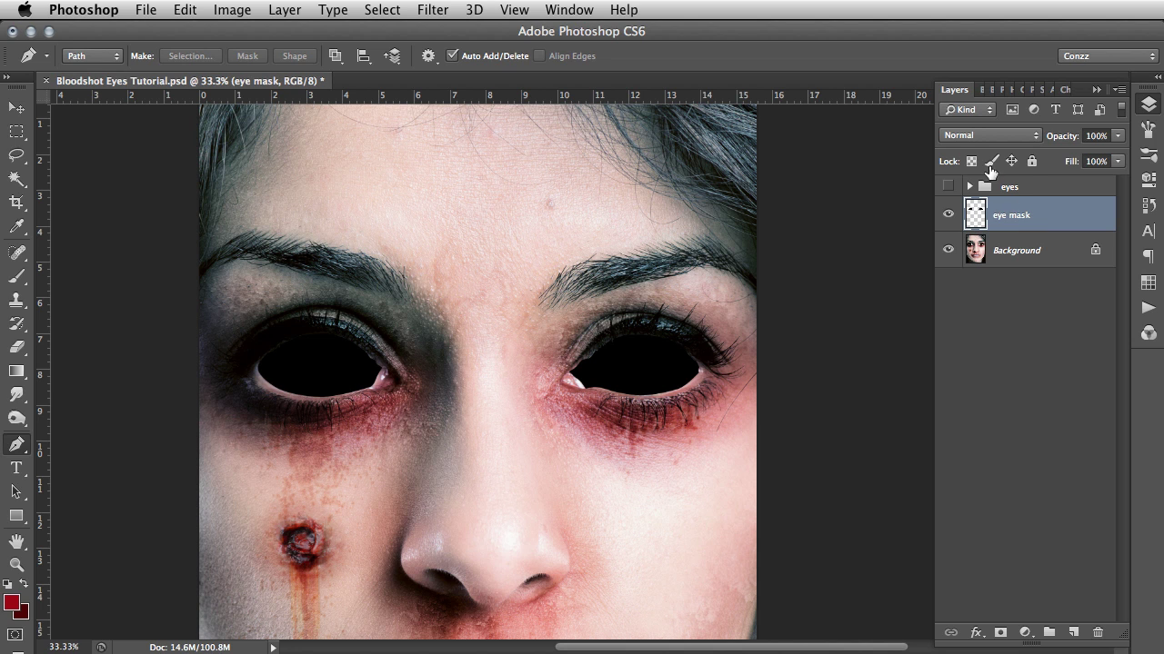
# Step: Hide the eye mask layer and load its black eye shapes as a selection
pyautogui.moveTo(446, 372); pyautogui.dragTo(541, 356)
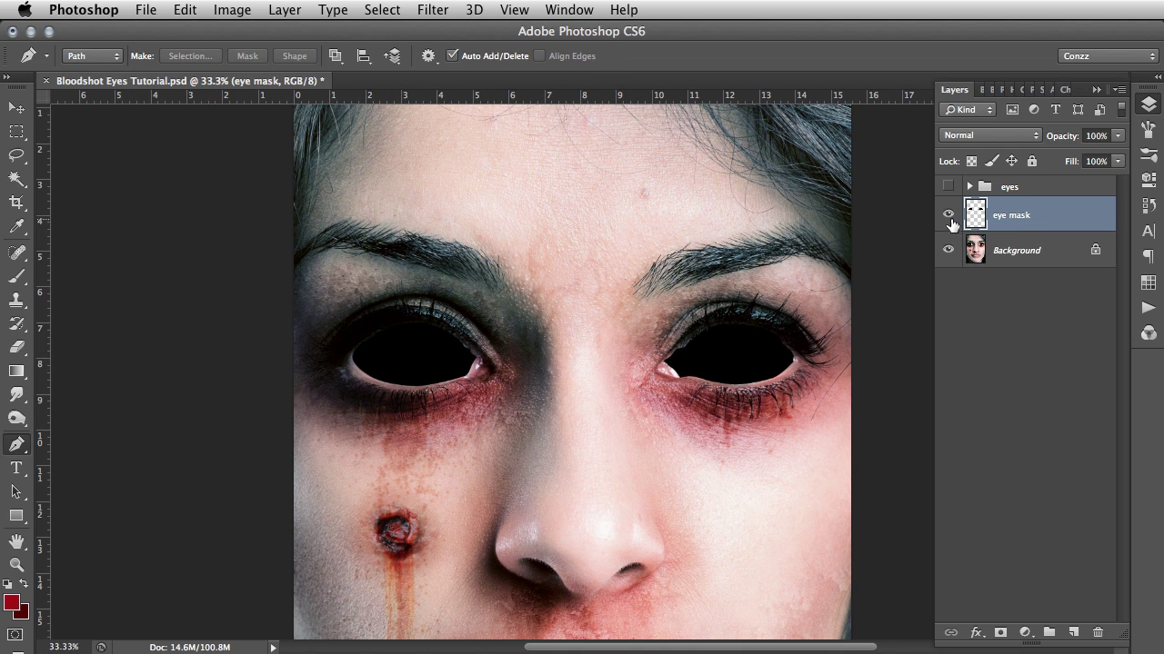
pyautogui.click(948, 216)
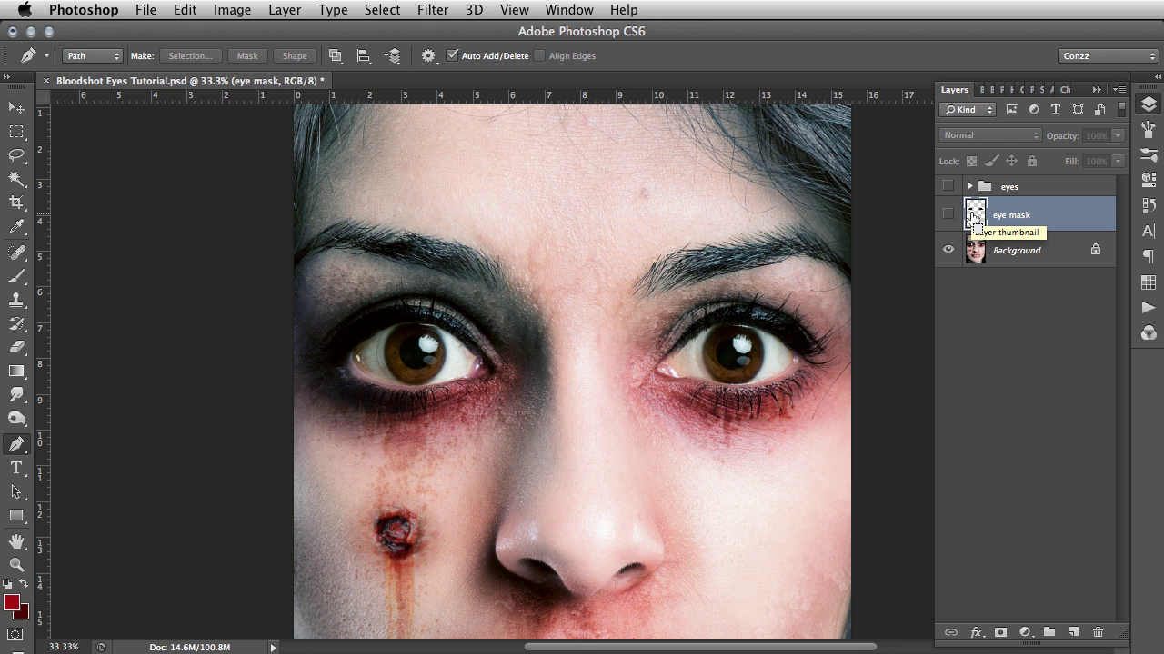
pyautogui.keyDown('super'); pyautogui.click(973, 216); pyautogui.keyUp('super')
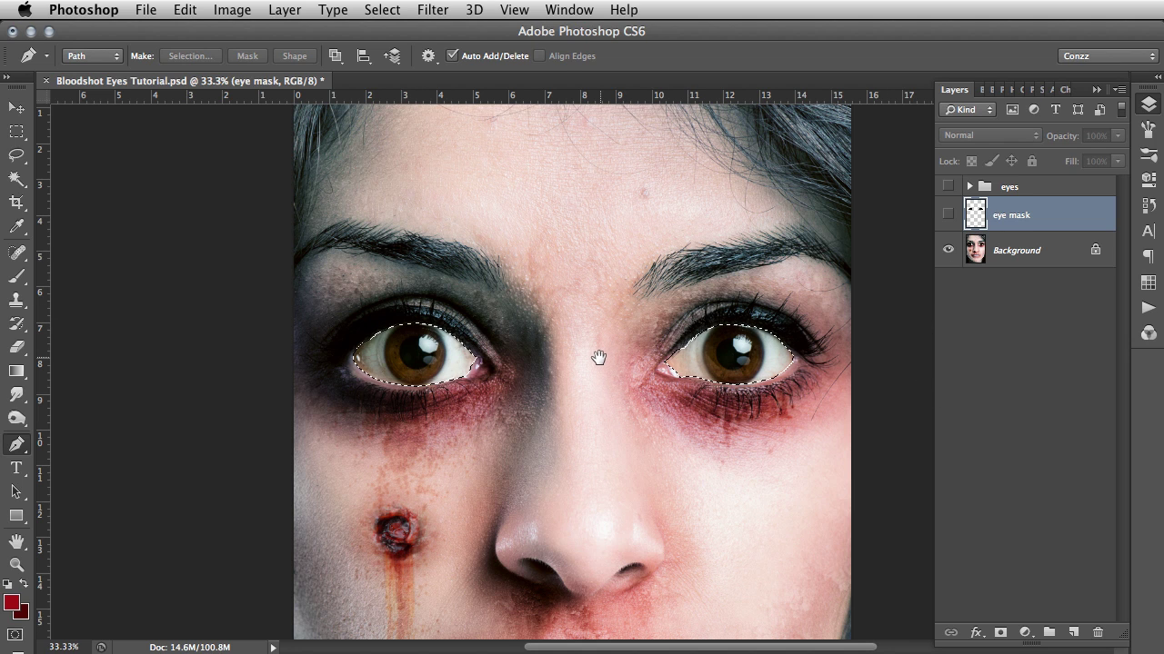
pyautogui.moveTo(597, 356); pyautogui.dragTo(623, 337)
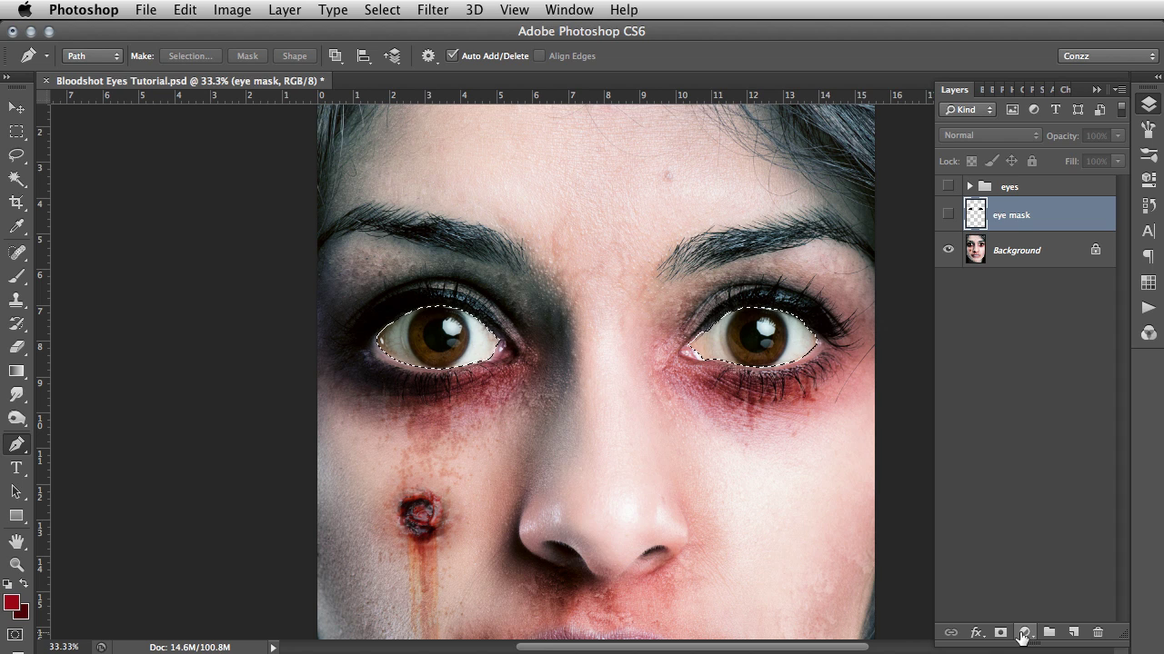
# Step: Add a Levels adjustment masked to the eyes, with the midtone slider dragged right to darken them
pyautogui.click(1023, 633)
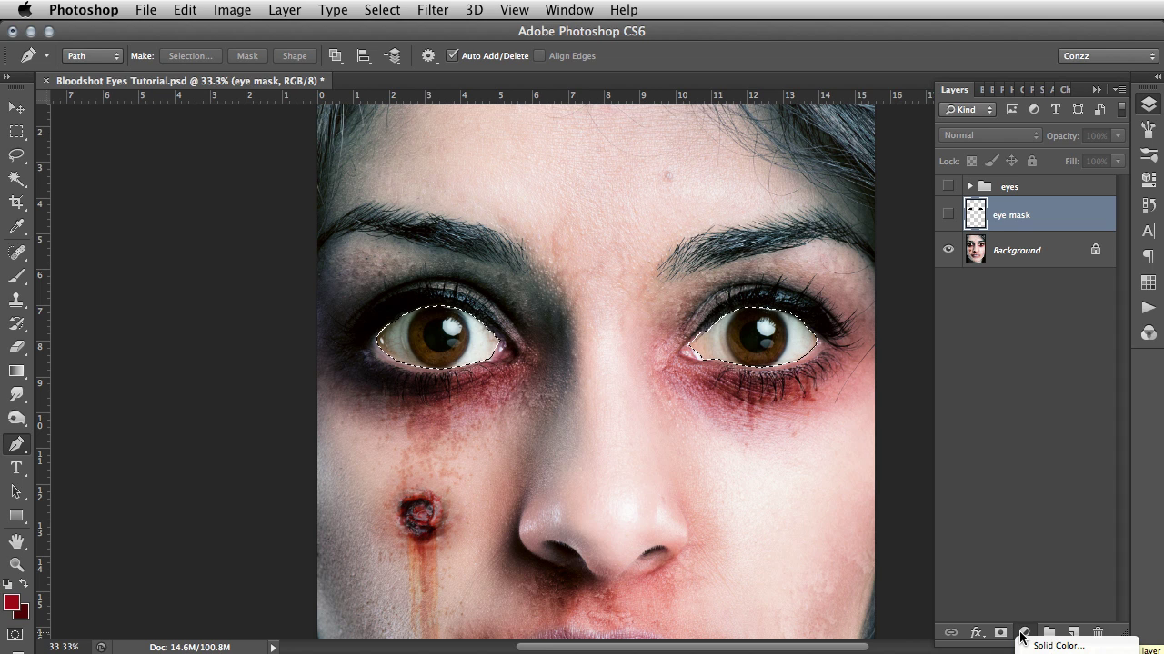
pyautogui.press('Escape')
pyautogui.moveTo(1125, 636); pyautogui.dragTo(1116, 270)
pyautogui.click(1026, 289)
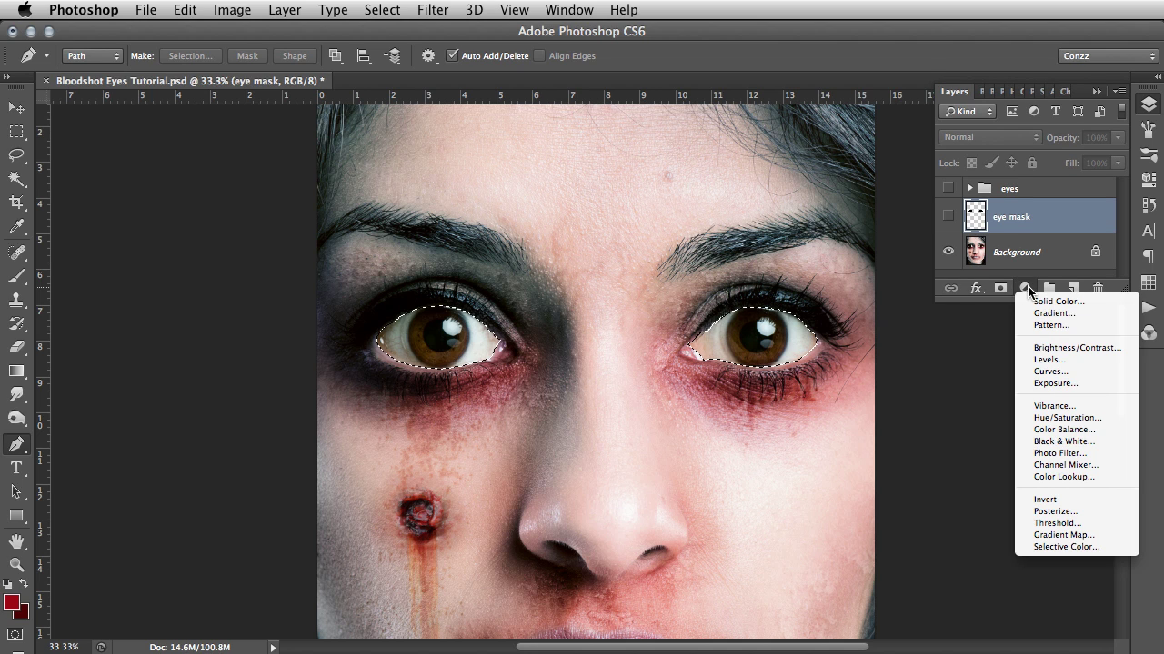
pyautogui.click(1066, 361)
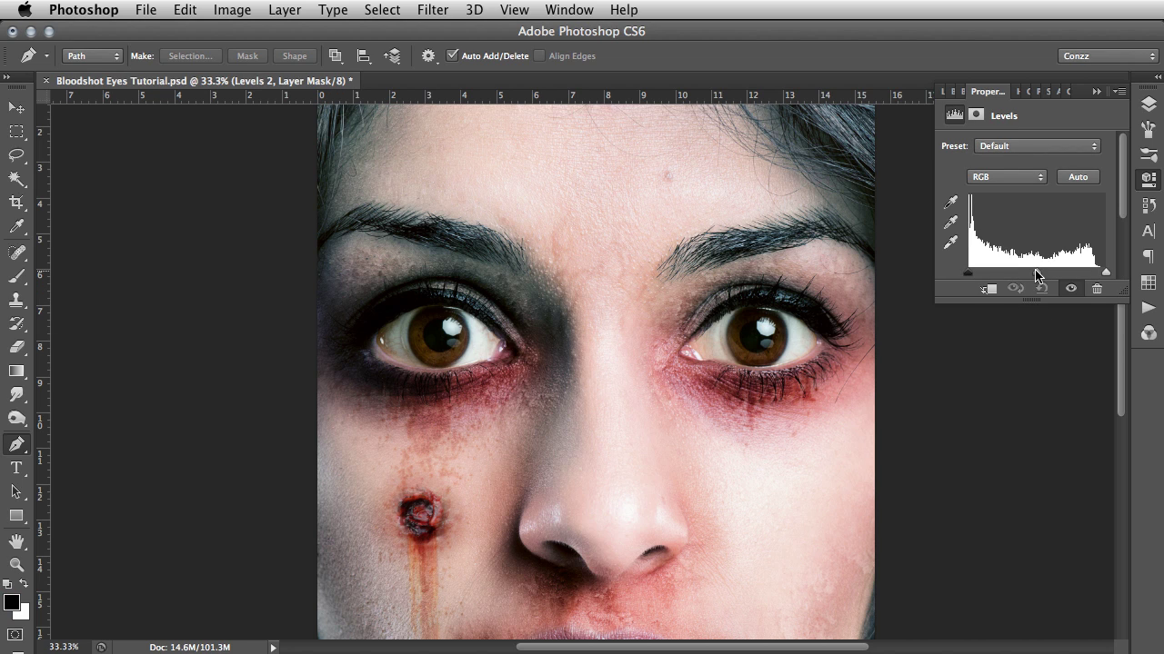
pyautogui.moveTo(1040, 276); pyautogui.dragTo(1061, 281)
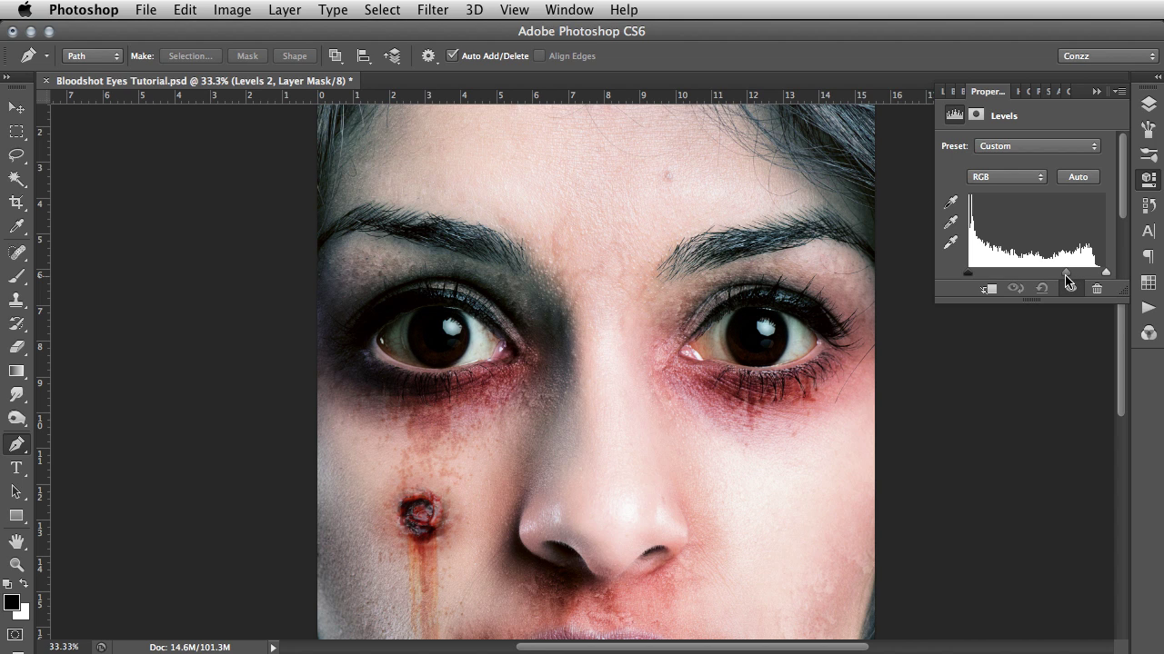
pyautogui.moveTo(1057, 280); pyautogui.dragTo(1061, 279)
pyautogui.click(1148, 104)
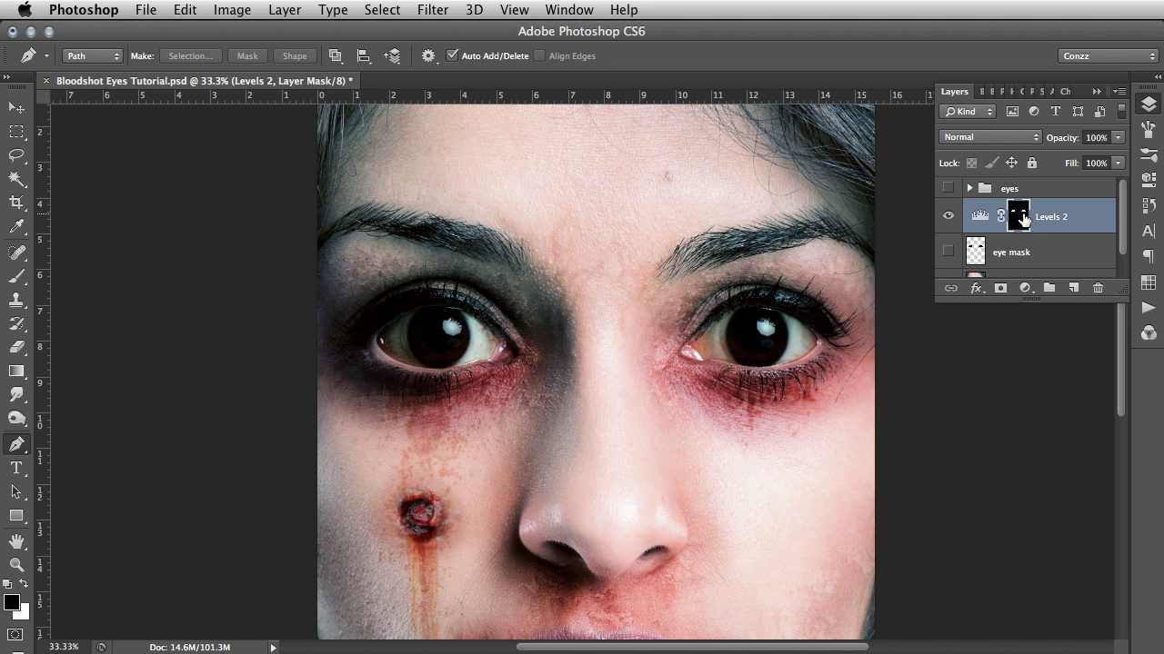
# Step: Zoom in on the left eye and set a soft 0% hardness brush
pyautogui.click(17, 565)
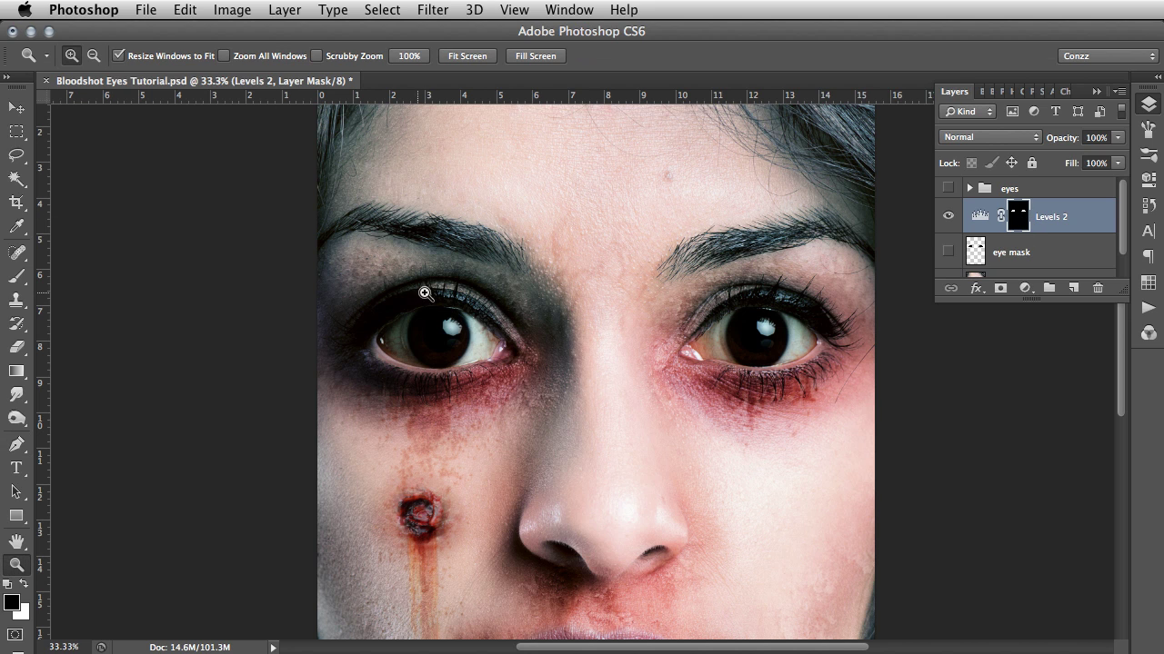
pyautogui.click(474, 367)
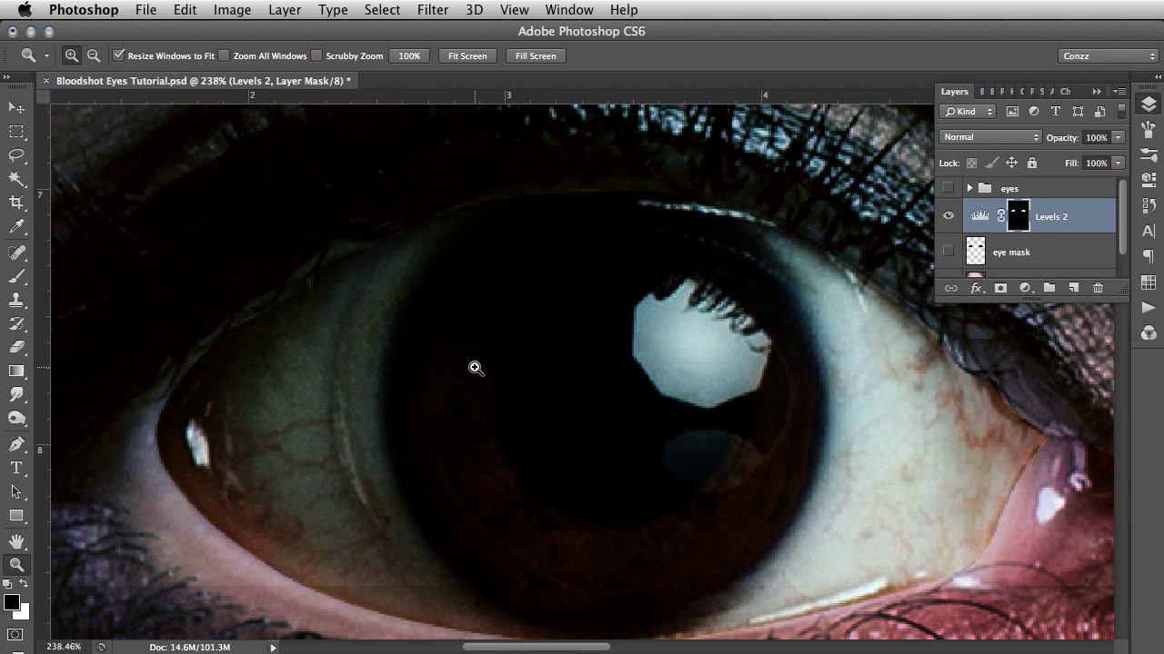
pyautogui.click(17, 276)
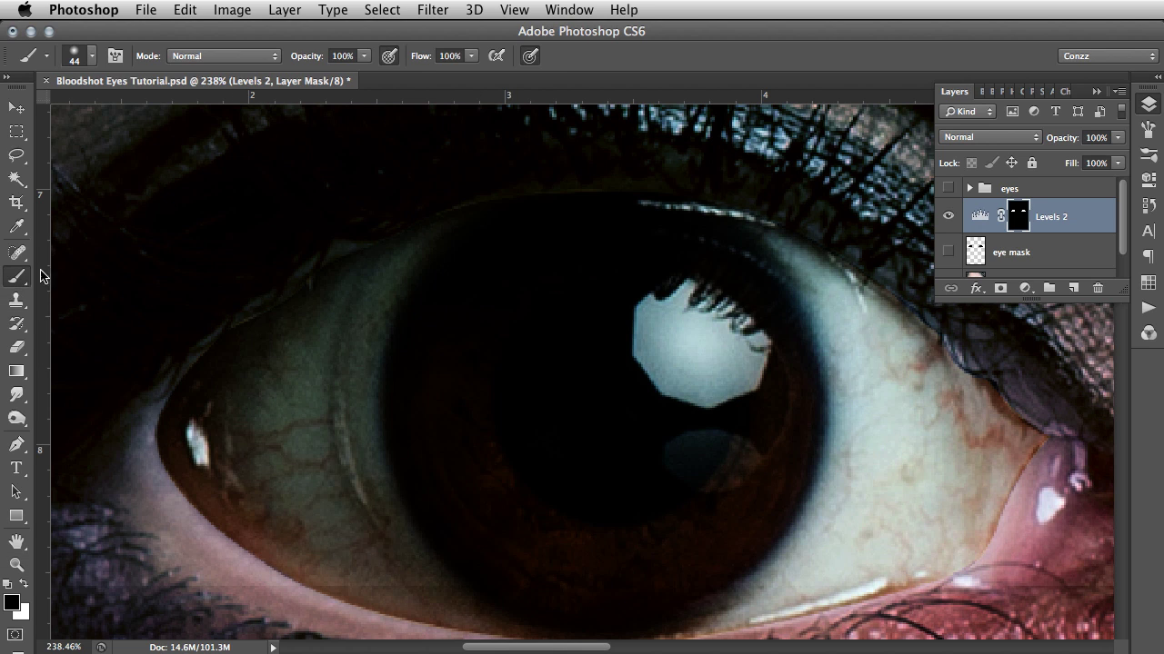
pyautogui.rightClick(588, 352)
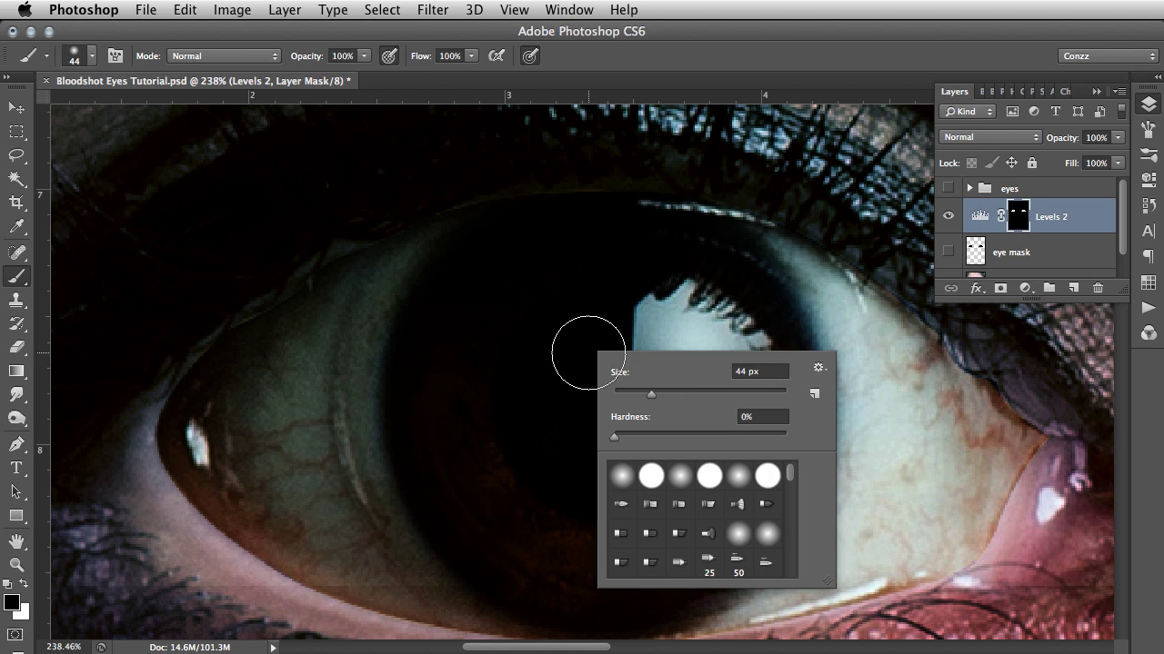
pyautogui.moveTo(614, 440); pyautogui.dragTo(609, 439)
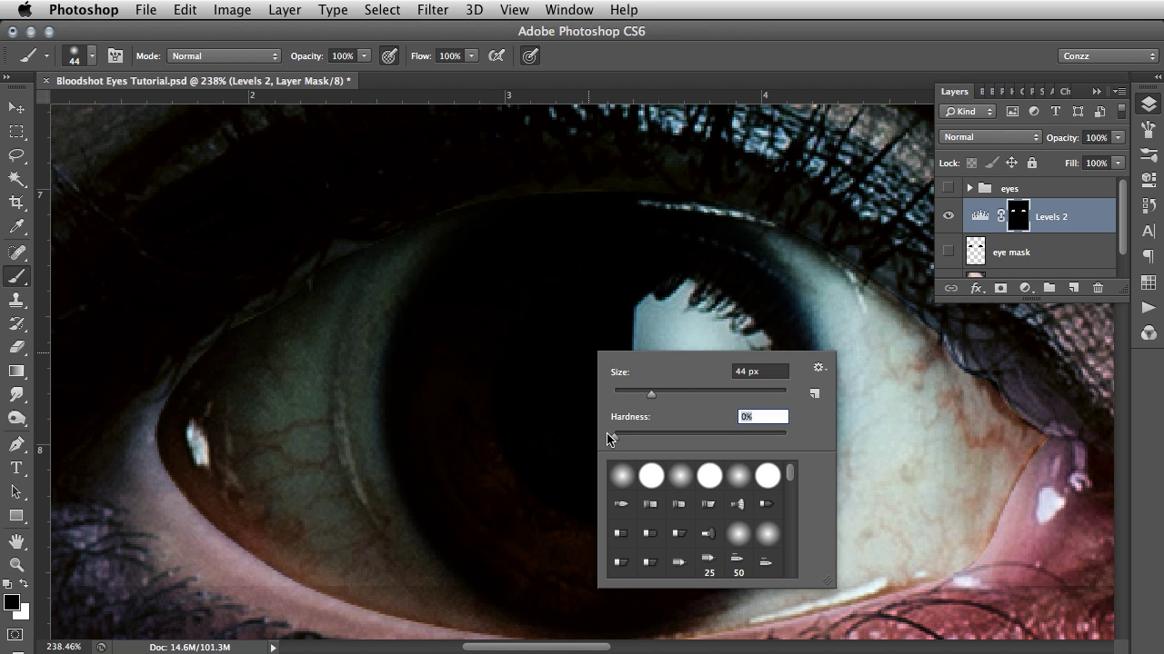
pyautogui.moveTo(650, 398); pyautogui.dragTo(660, 397)
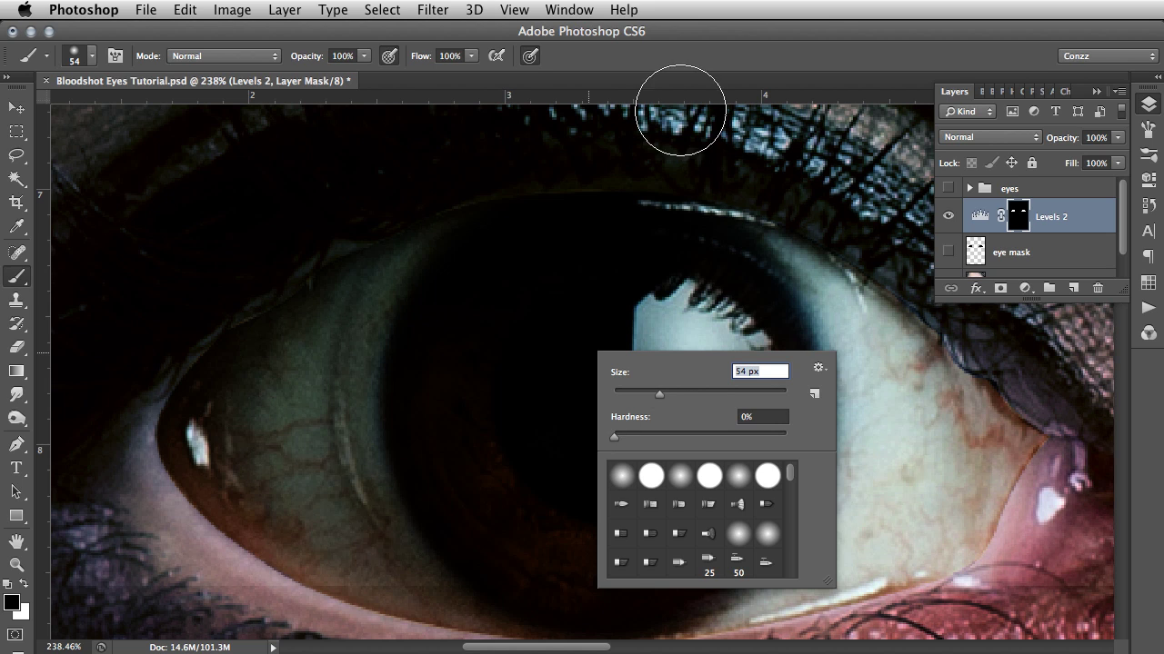
pyautogui.press('Return')
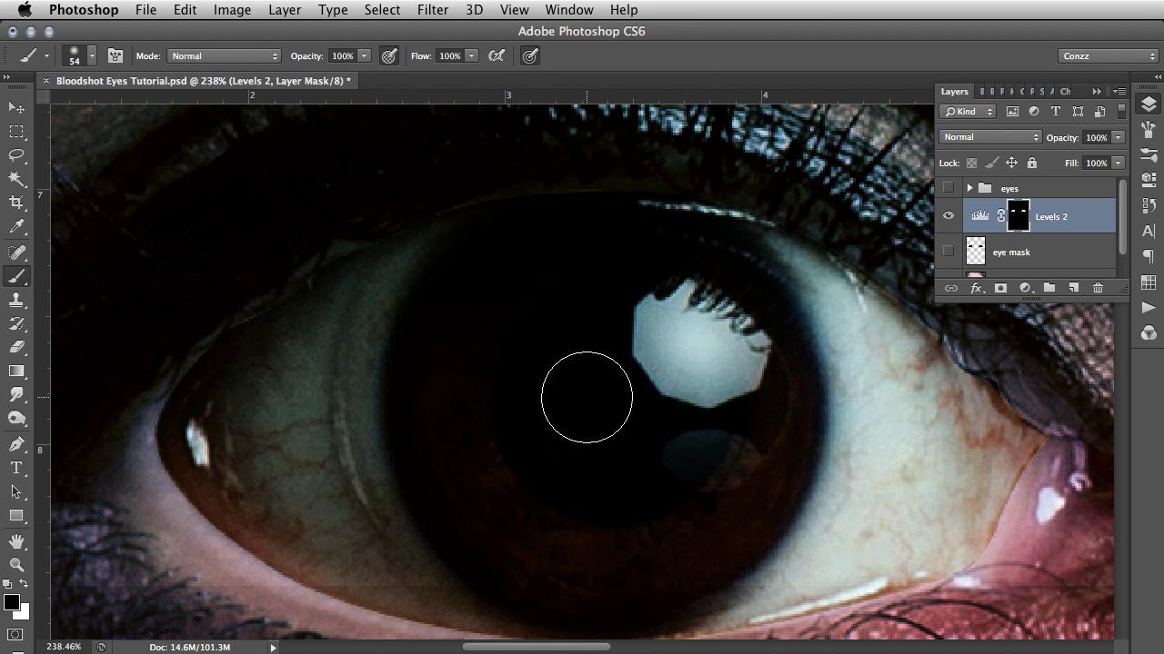
# Step: Size the brush to the iris and paint the Levels 2 mask over the left iris
pyautogui.press(']')
pyautogui.press(']')
pyautogui.press(']')
pyautogui.press(']')
pyautogui.press(']')
pyautogui.press(']')
pyautogui.press(']')
pyautogui.press(']')
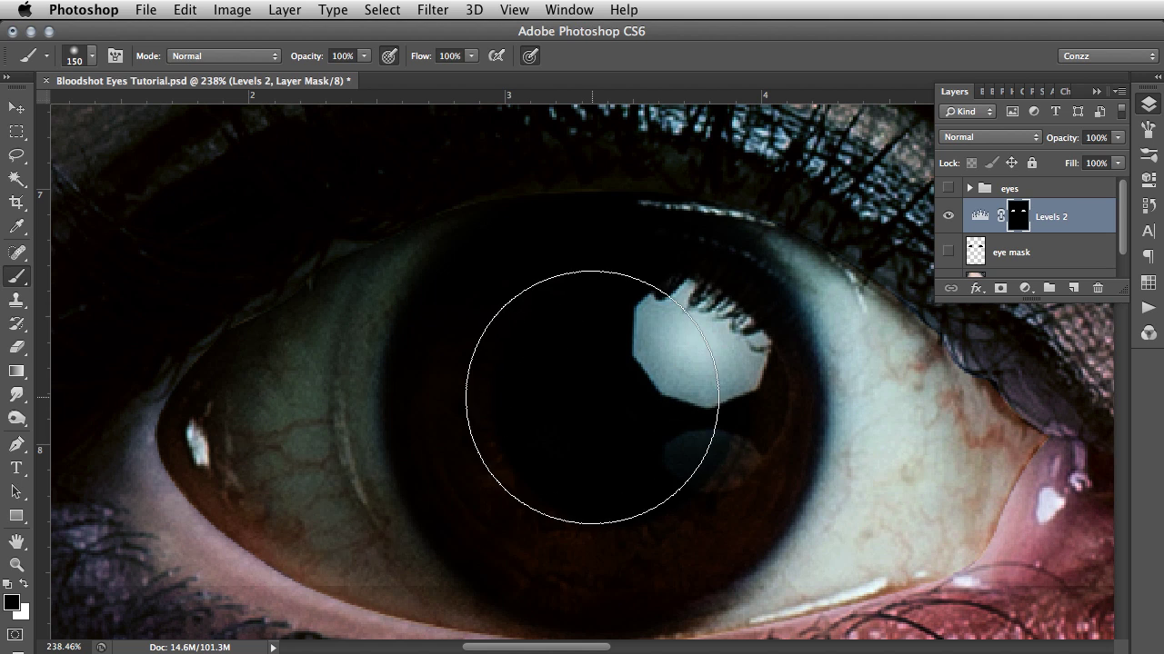
pyautogui.press(']')
pyautogui.press(']')
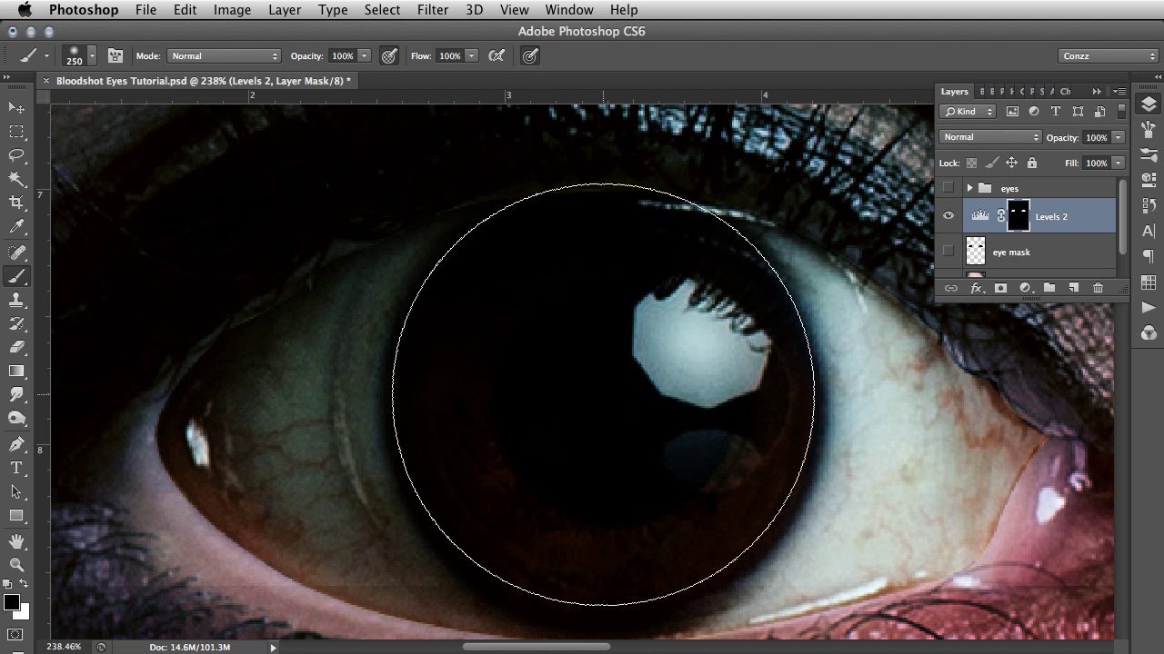
pyautogui.press('[')
pyautogui.press('[')
pyautogui.press(']')
pyautogui.press(']')
pyautogui.press('[')
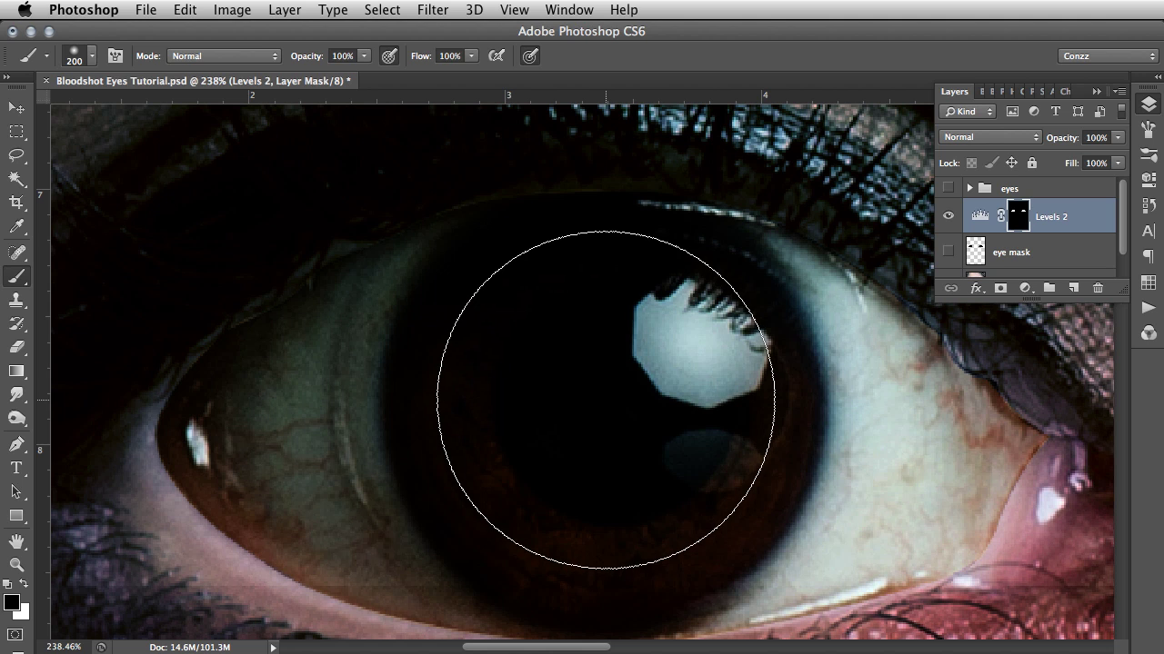
pyautogui.click(607, 402)
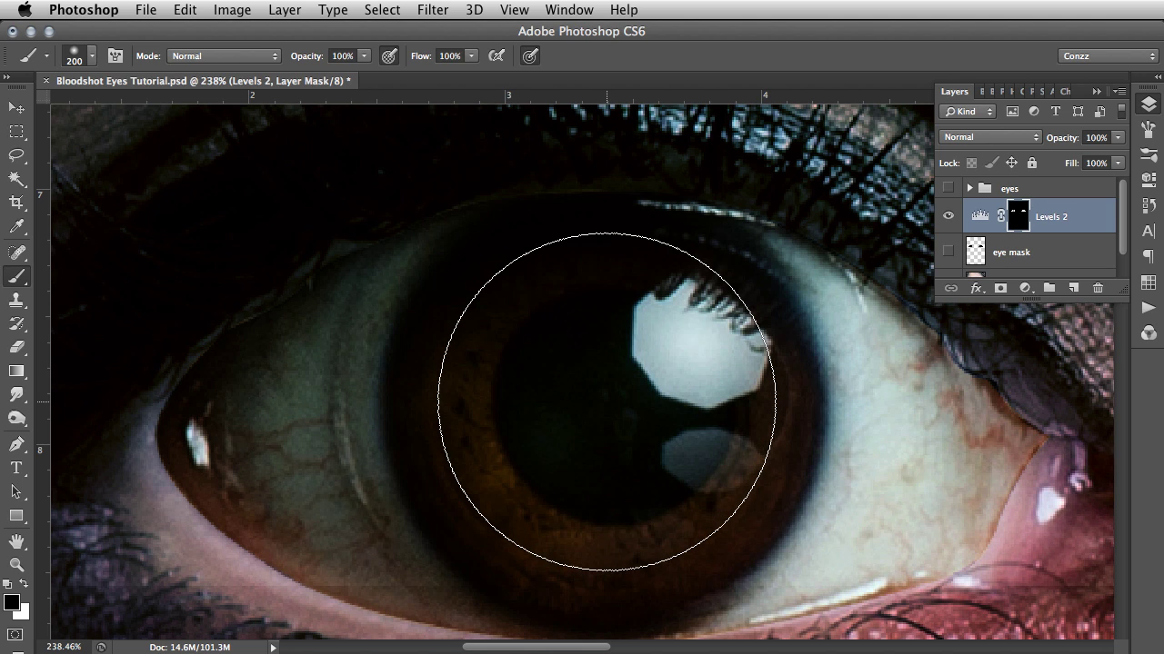
pyautogui.click(606, 402)
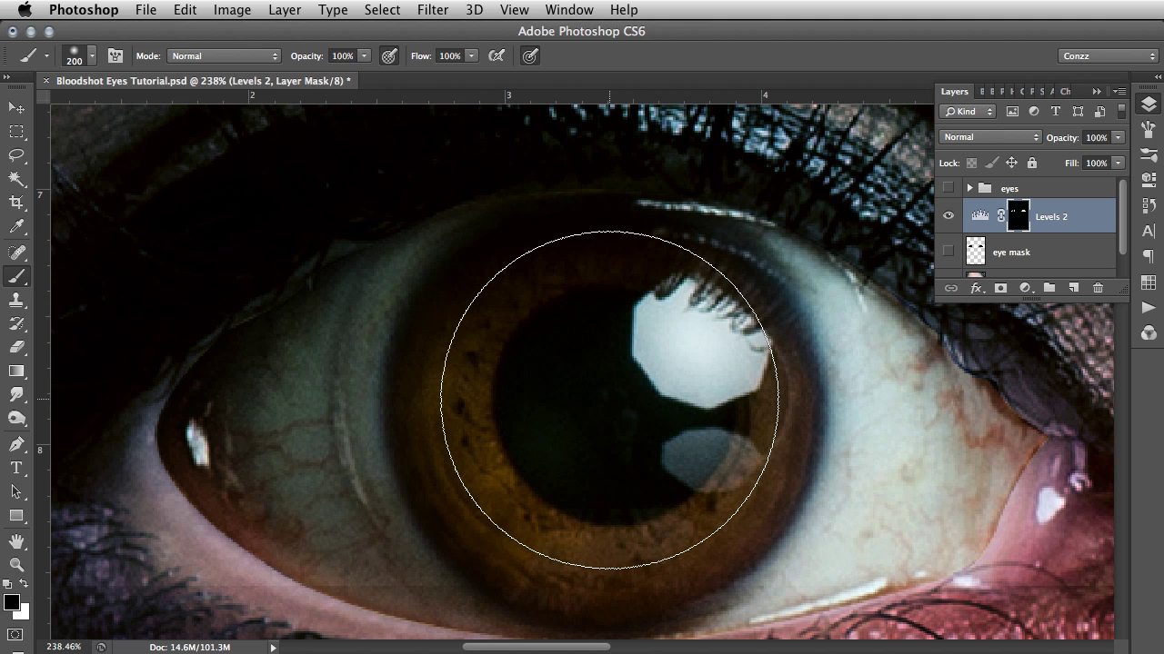
# Step: Pan to the other eye and paint the Levels 2 mask over the second iris
pyautogui.press('space')
pyautogui.moveTo(615, 392); pyautogui.dragTo(433, 379)
pyautogui.moveTo(509, 382); pyautogui.dragTo(424, 382)
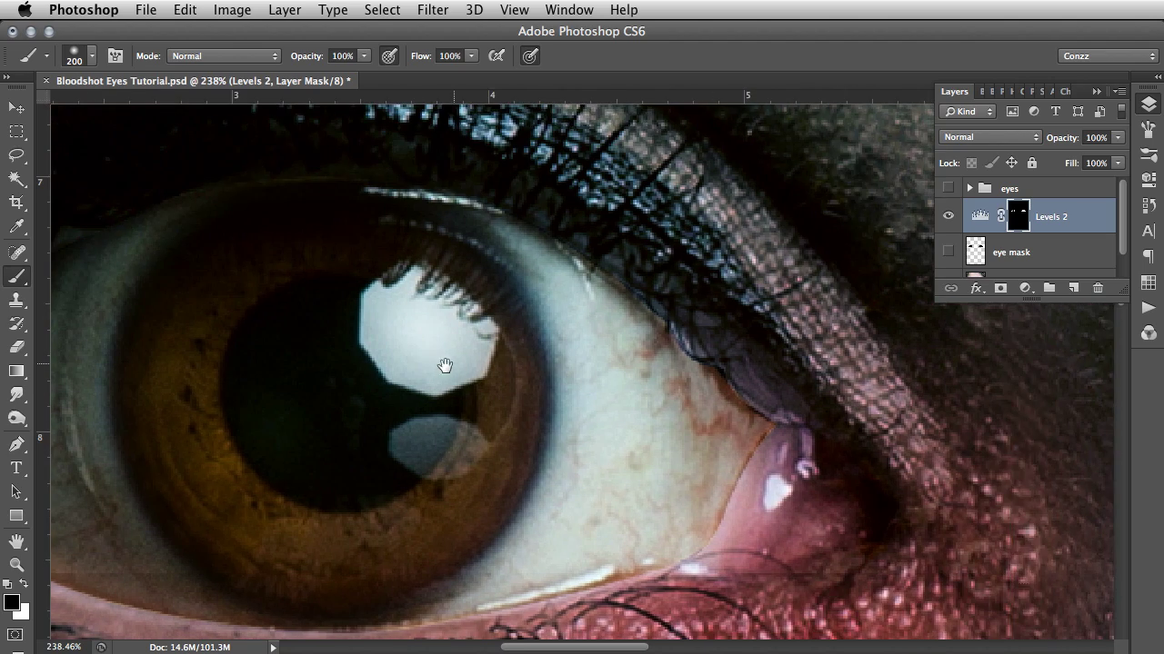
pyautogui.moveTo(777, 450); pyautogui.dragTo(361, 381)
pyautogui.hscroll(10, 779, 376)
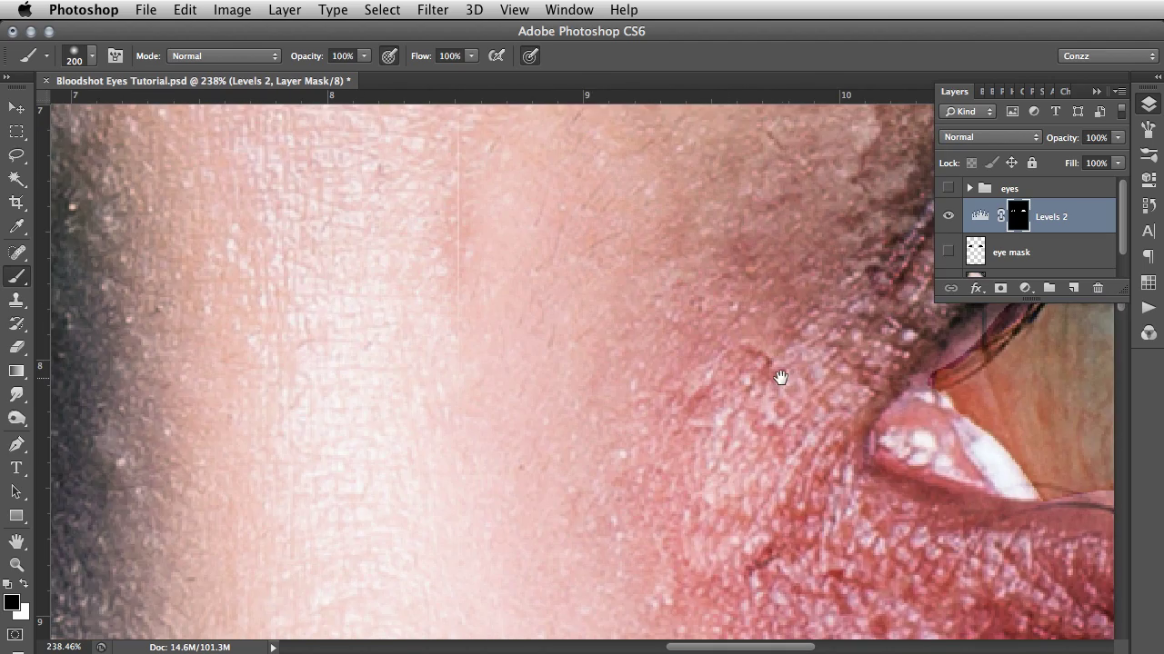
pyautogui.moveTo(655, 372); pyautogui.dragTo(293, 366)
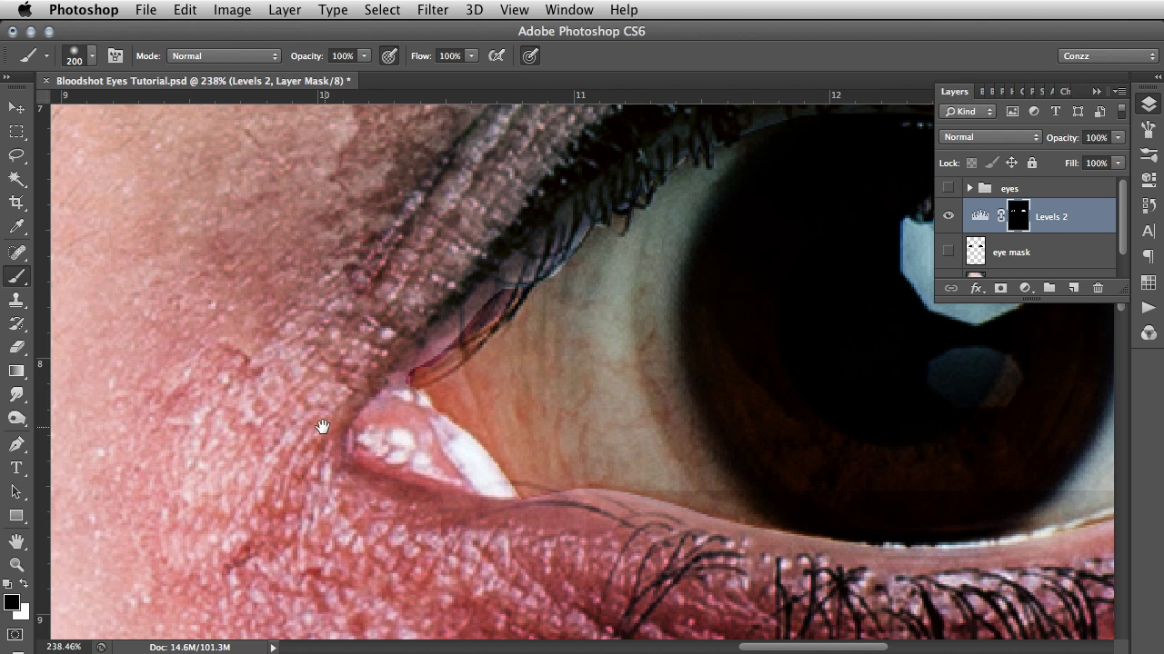
pyautogui.hscroll(8, 300, 425)
pyautogui.scroll(3, 300, 425)
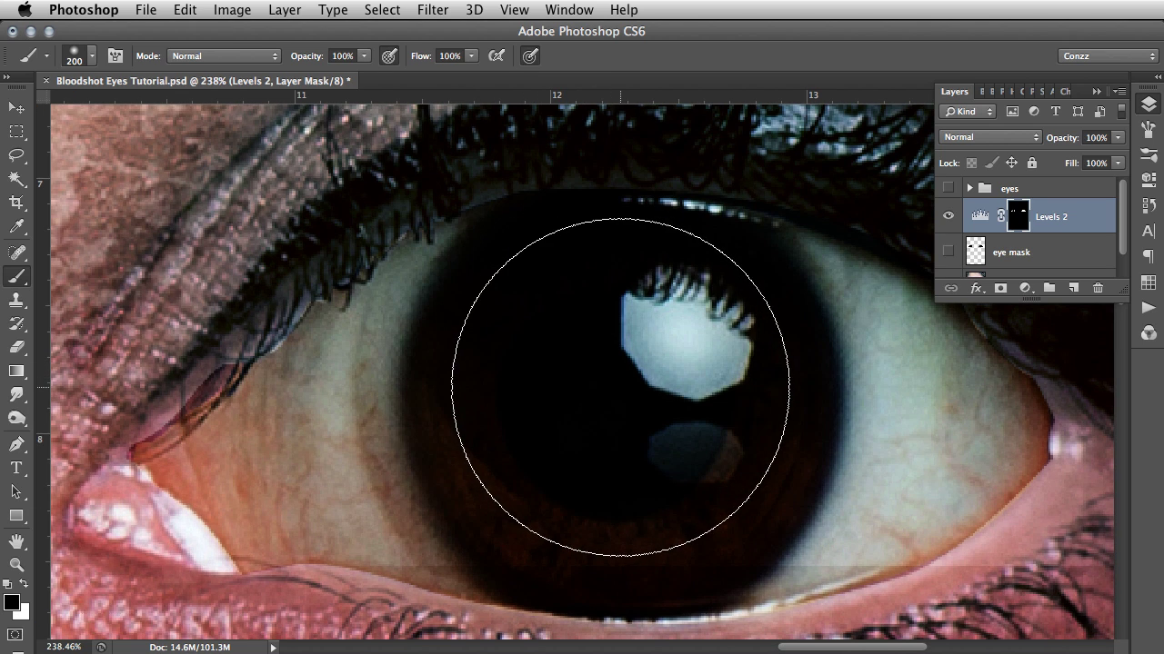
pyautogui.click(622, 388)
pyautogui.click(626, 391)
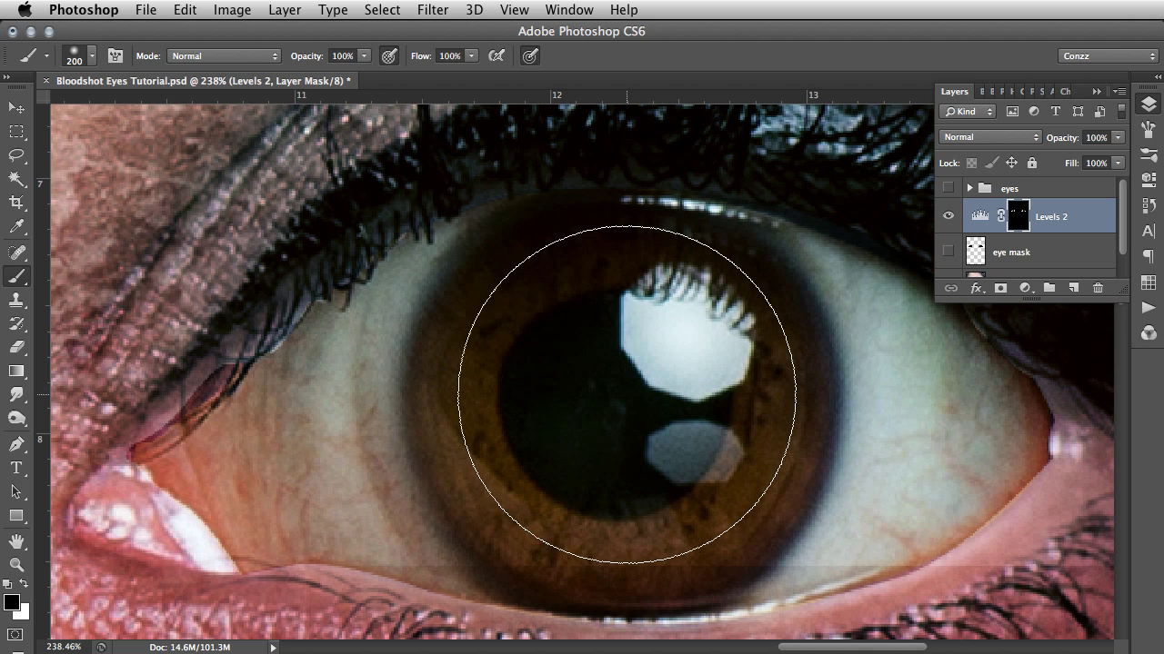
# Step: Fit the face on screen, then zoom in on the left eye to 100%
pyautogui.click(17, 567)
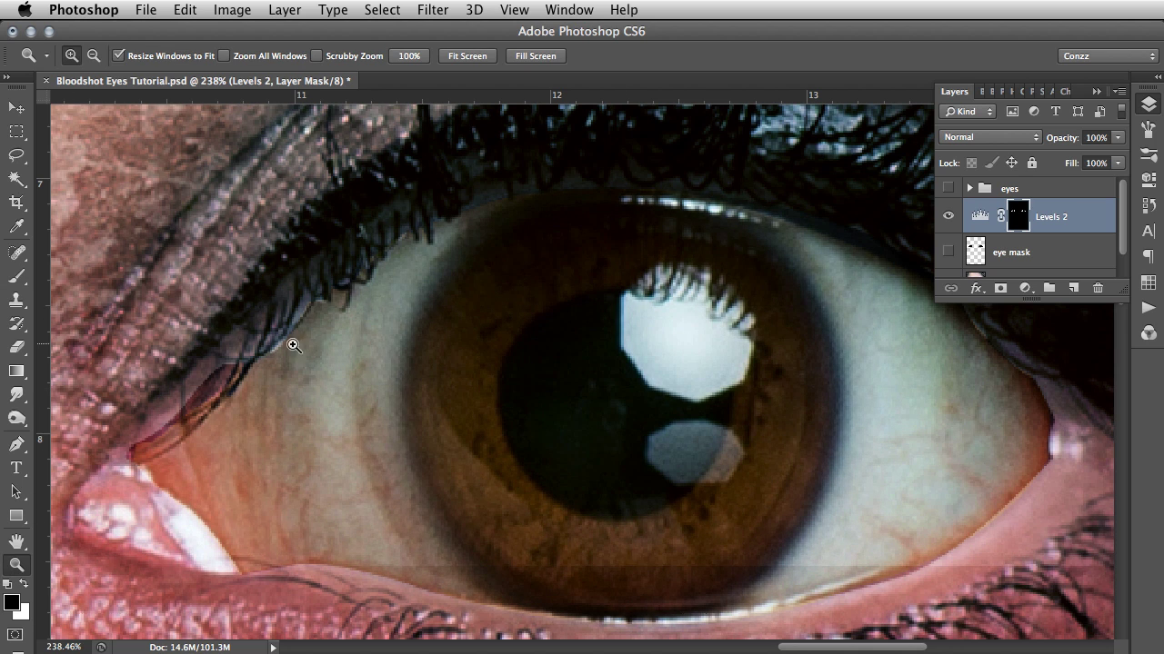
pyautogui.rightClick(299, 338)
pyautogui.click(323, 344)
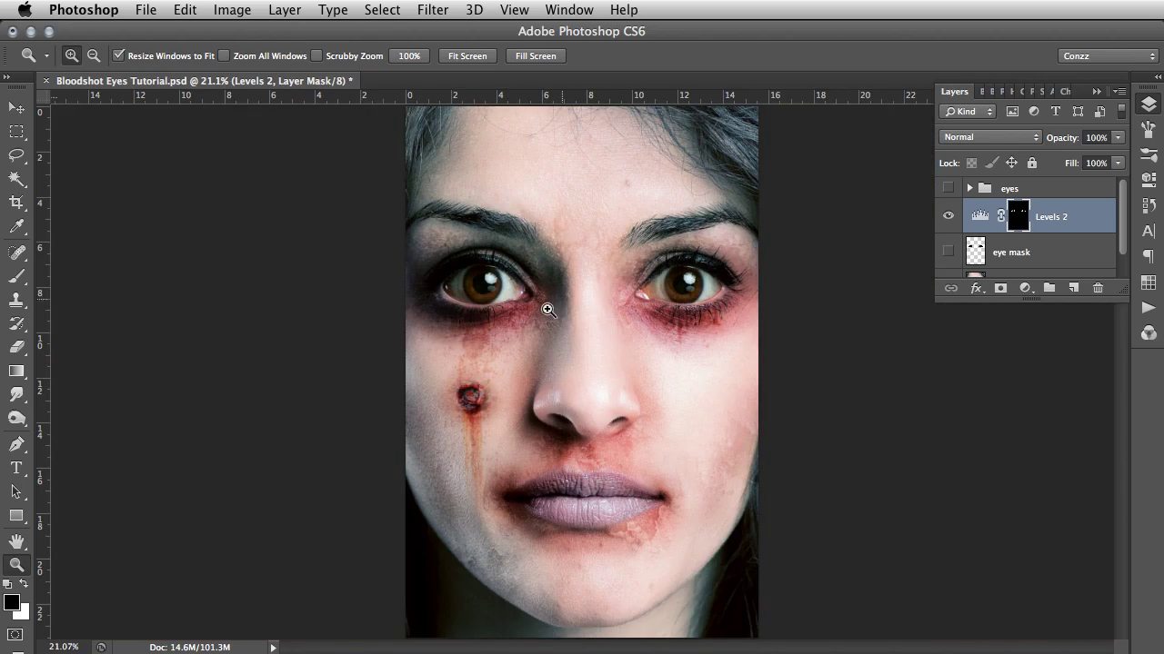
pyautogui.click(575, 290)
pyautogui.click(538, 293)
pyautogui.click(506, 295)
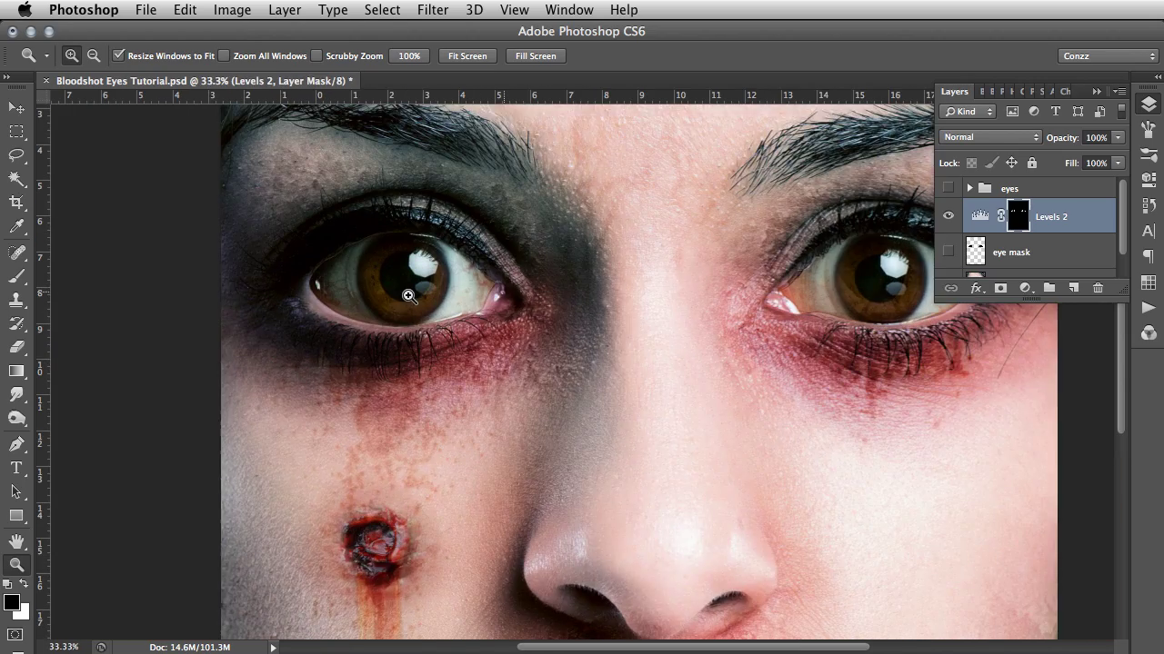
pyautogui.click(400, 296)
pyautogui.click(372, 284)
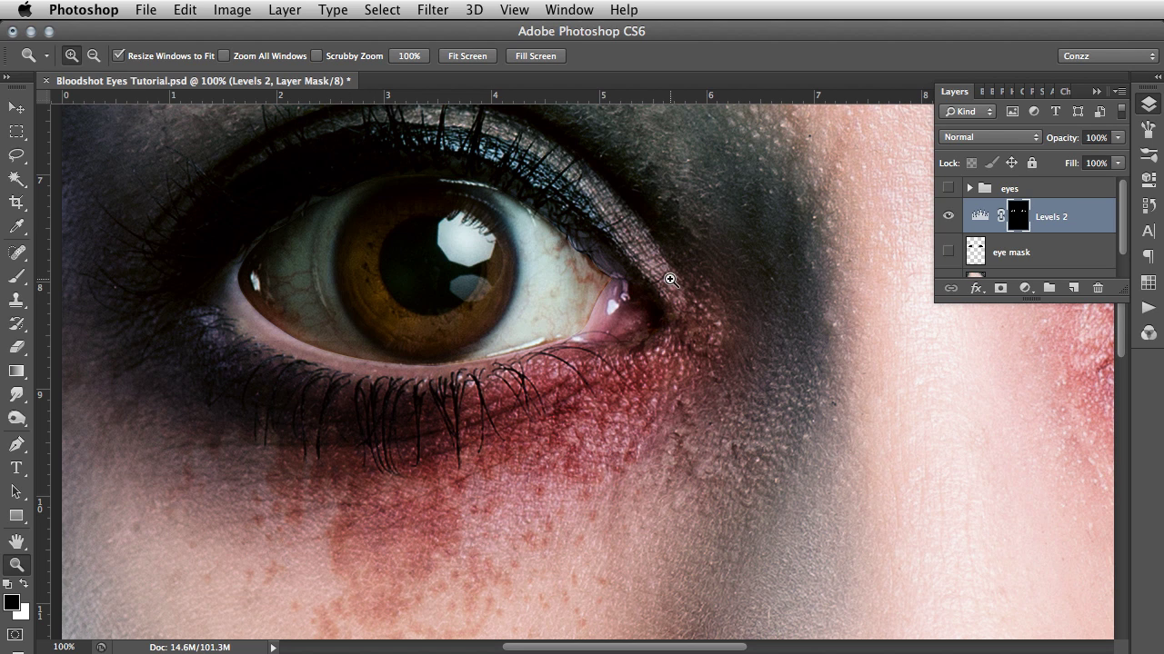
pyautogui.scroll(-1, 1057, 261)
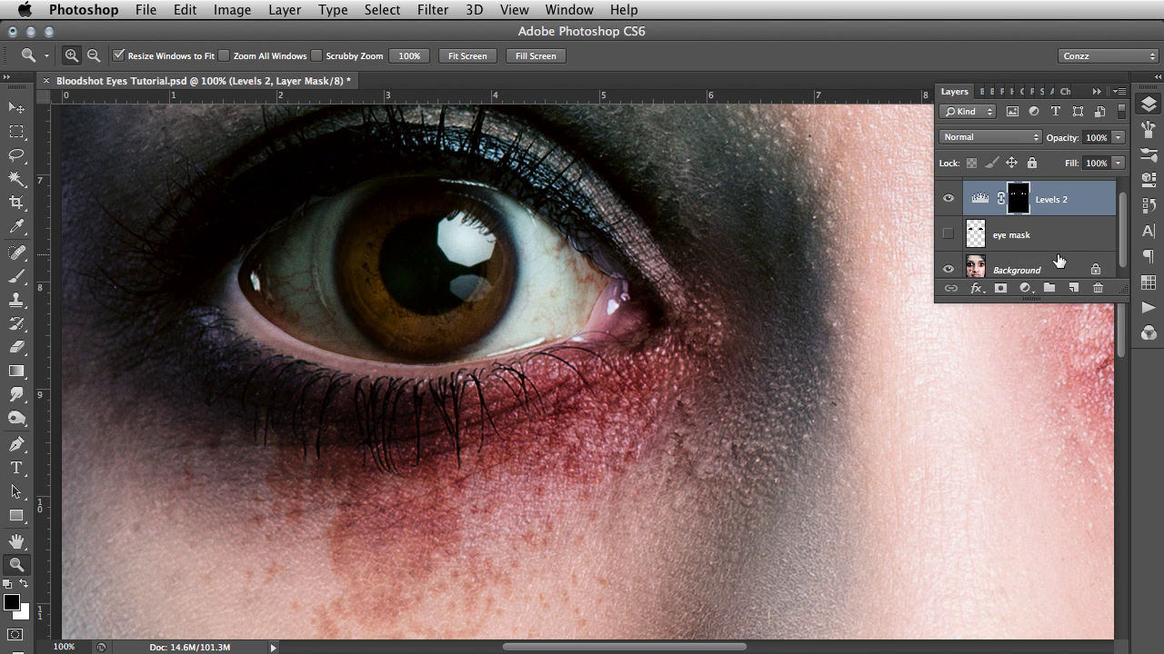
pyautogui.scroll(1, 1057, 260)
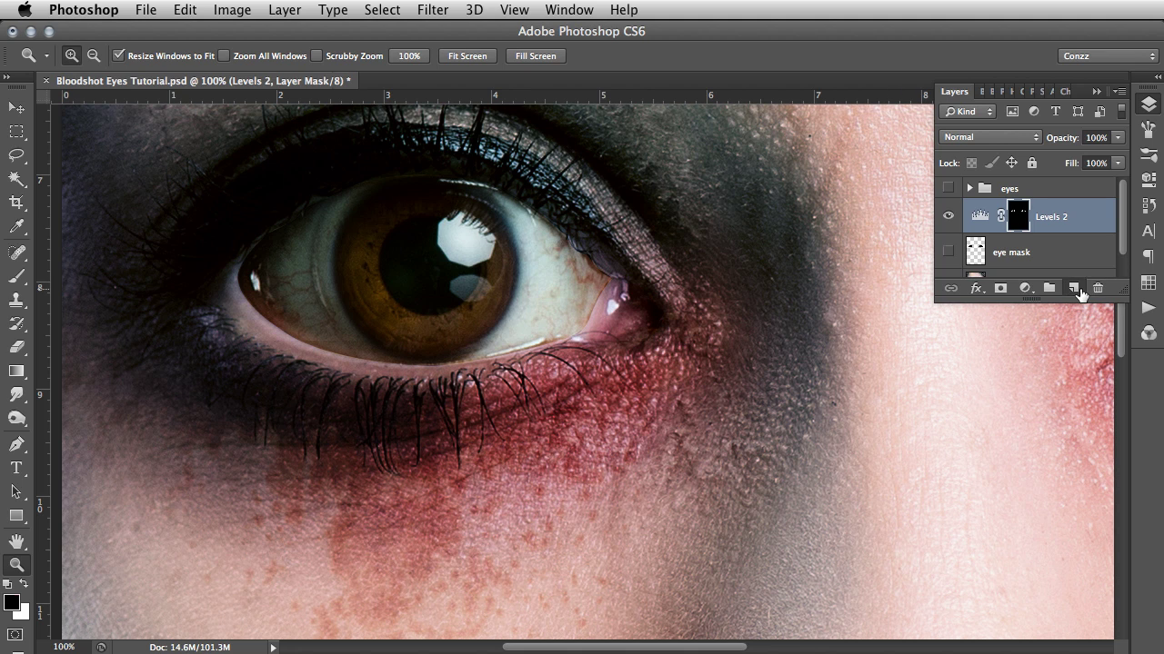
# Step: Add a new layer above Levels 2 and load the eye mask outline as a selection
pyautogui.click(1073, 289)
pyautogui.scroll(-2, 1007, 243)
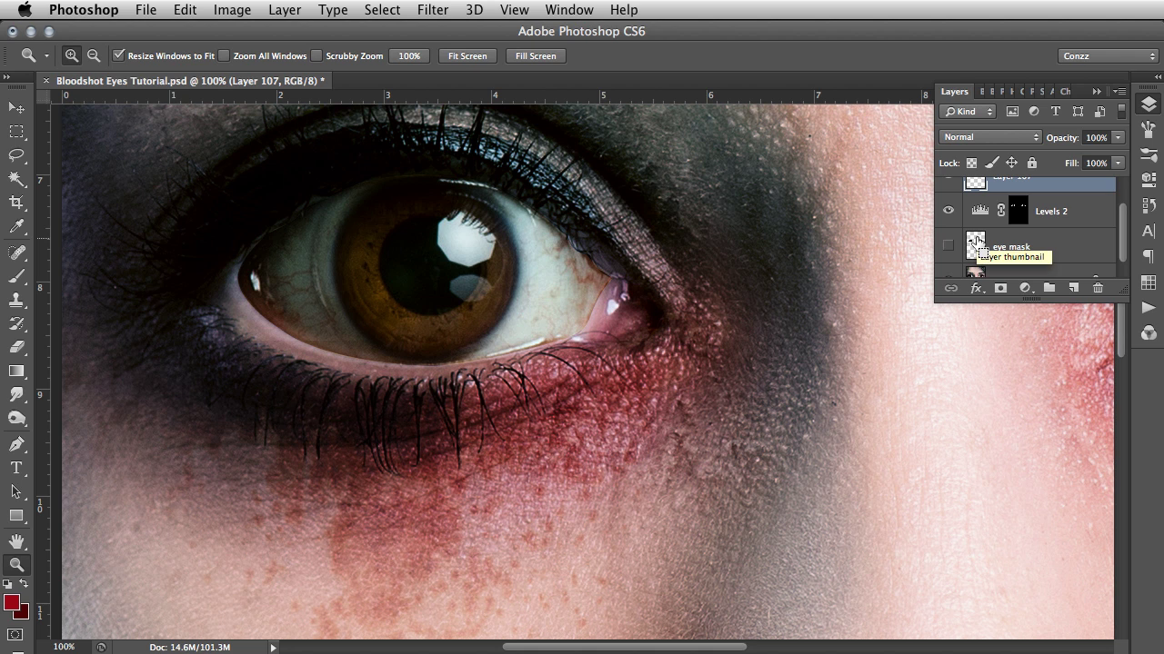
pyautogui.keyDown('super'); pyautogui.click(976, 241); pyautogui.keyUp('super')
pyautogui.scroll(2, 577, 289)
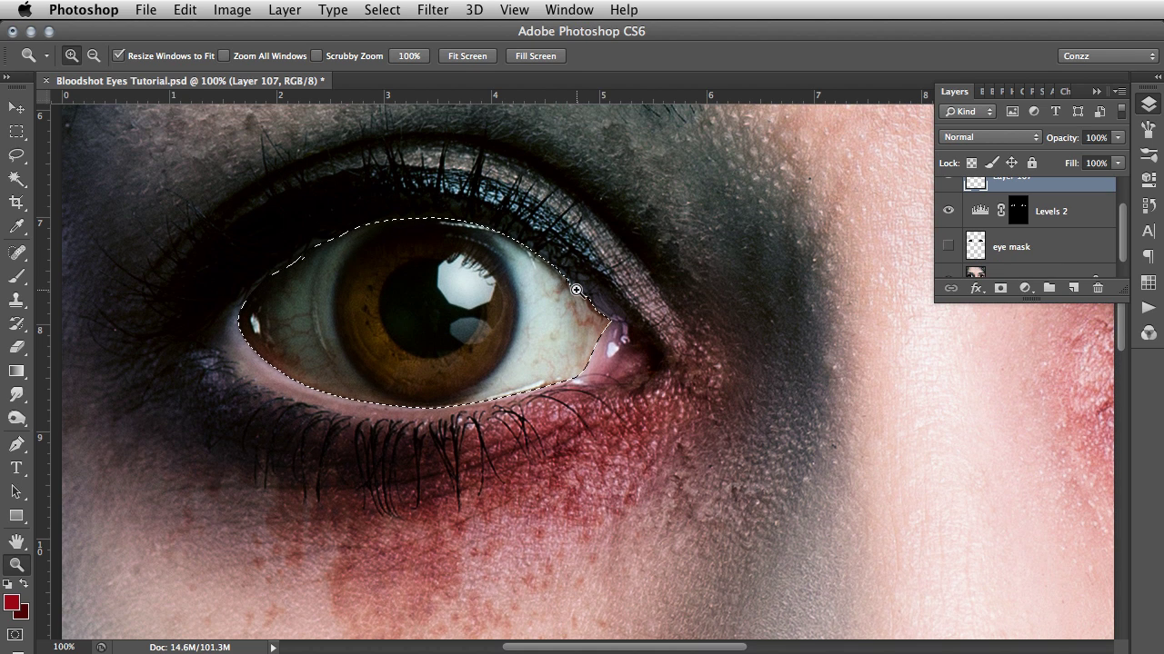
pyautogui.scroll(1, 1044, 215)
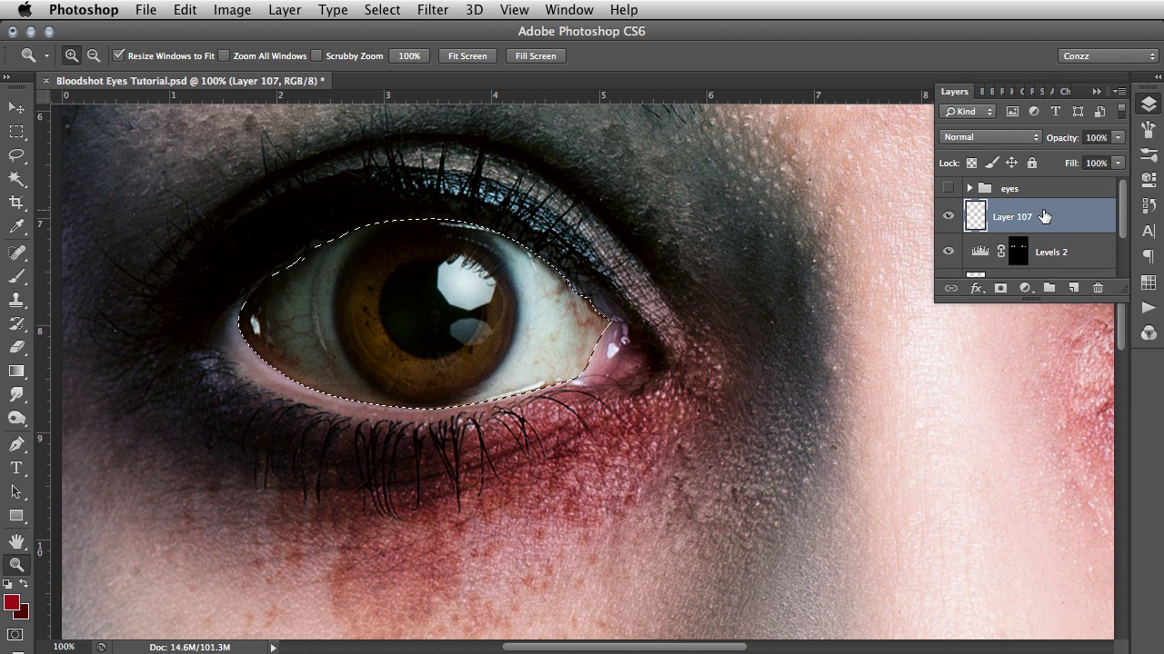
# Step: Set Layer 107's blend mode to Overlay and confirm red as the foreground colour
pyautogui.click(1013, 138)
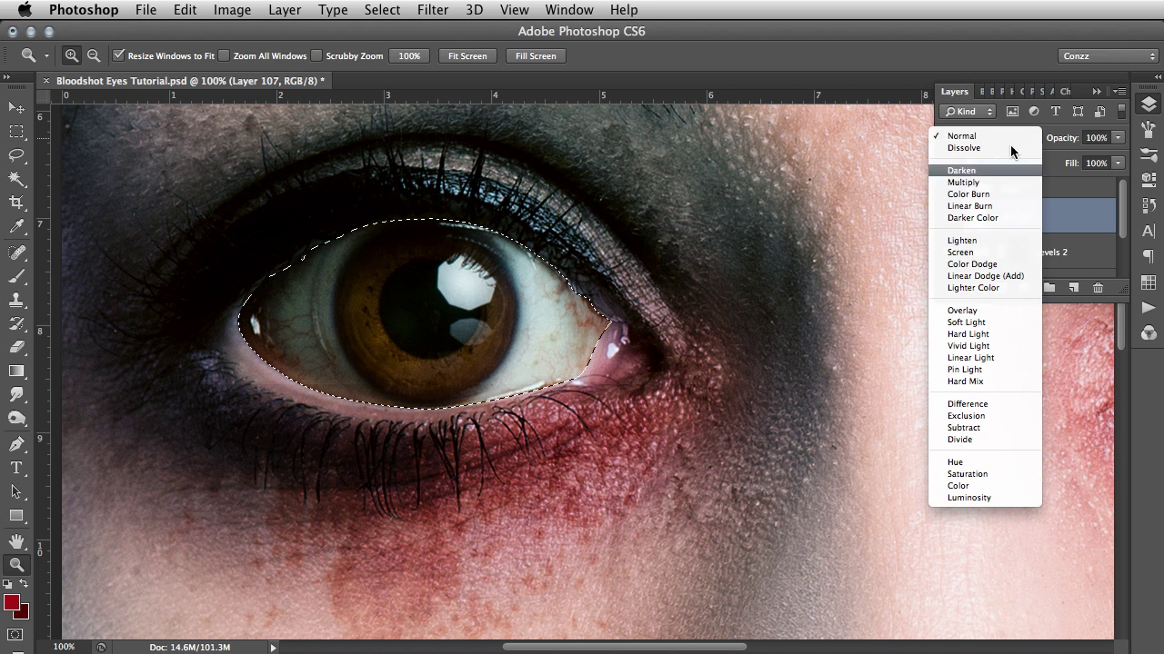
pyautogui.click(984, 310)
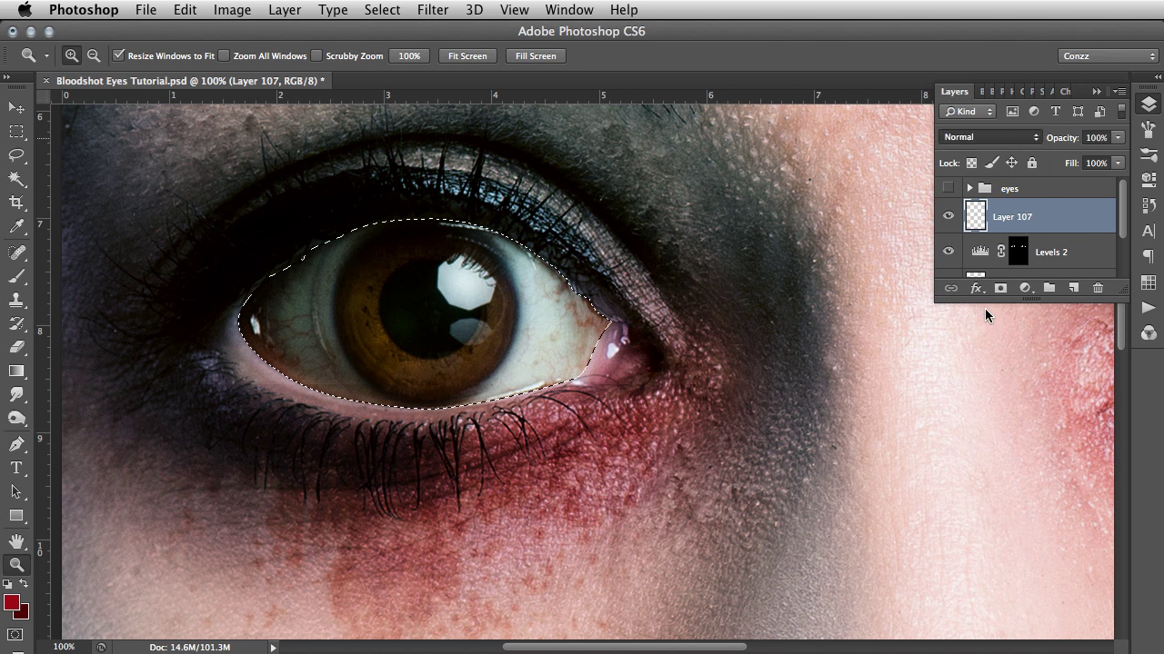
pyautogui.click(17, 607)
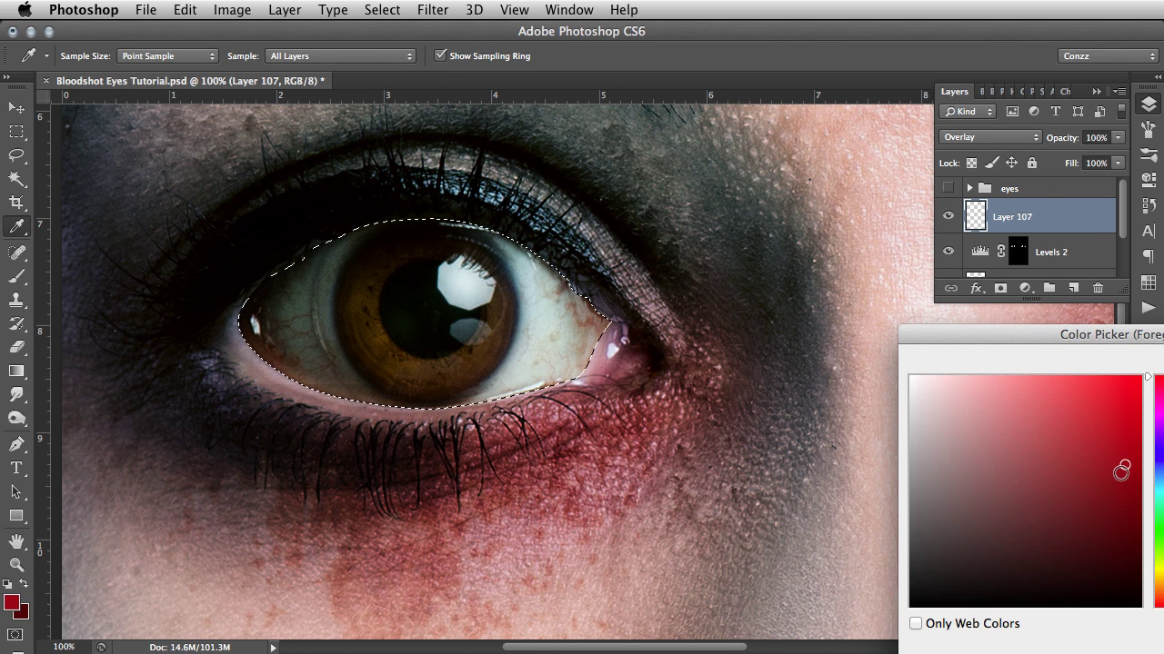
pyautogui.press('Return')
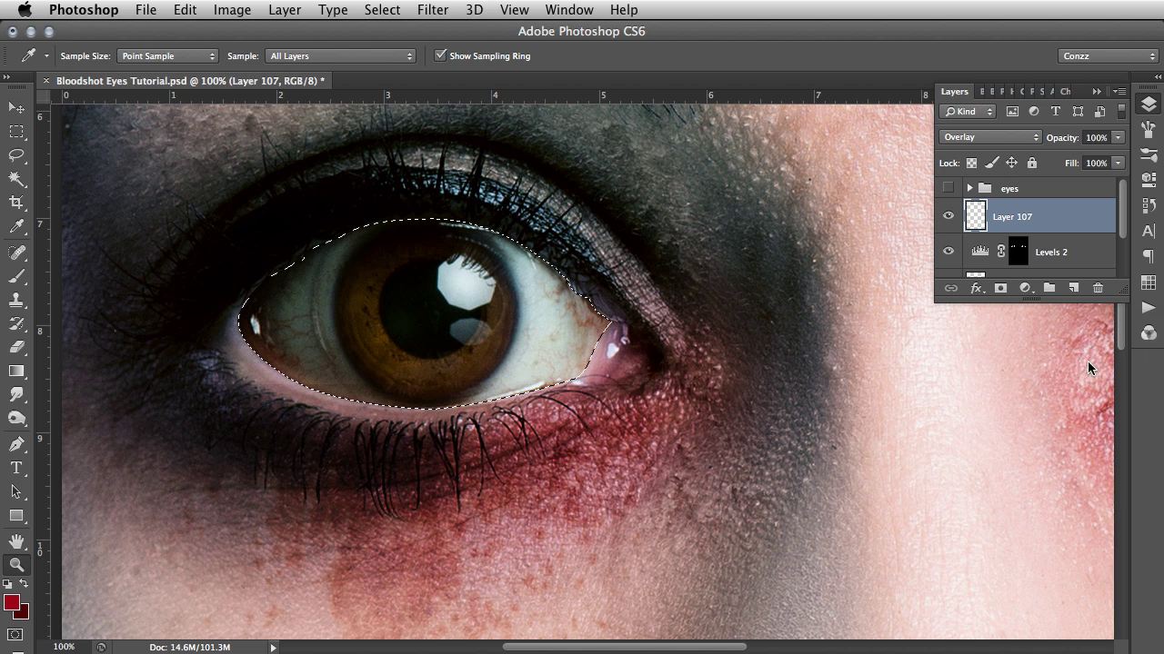
# Step: Brush red into the inner and outer corners of both eye whites
pyautogui.press('b')
pyautogui.moveTo(677, 278)
pyautogui.mouseDown()
pyautogui.moveTo(643, 370)
pyautogui.moveTo(660, 290)
pyautogui.moveTo(659, 378)
pyautogui.moveTo(589, 450)
pyautogui.moveTo(520, 478)
pyautogui.moveTo(567, 448)
pyautogui.mouseUp()
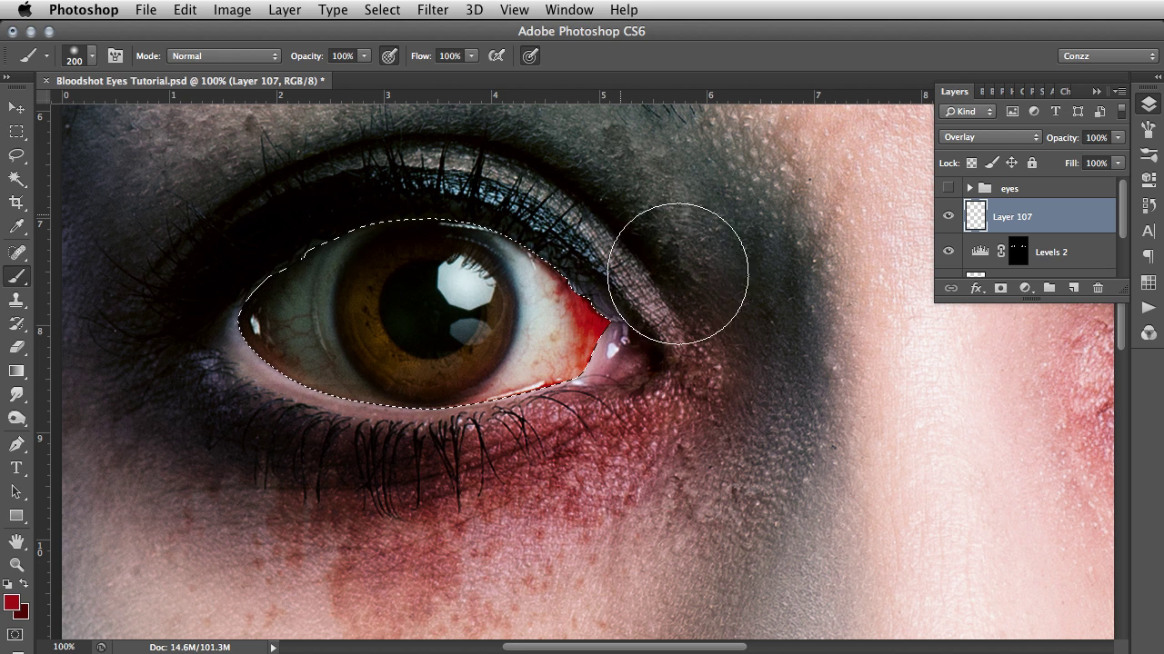
pyautogui.moveTo(251, 400)
pyautogui.mouseDown()
pyautogui.moveTo(230, 381)
pyautogui.moveTo(211, 211)
pyautogui.moveTo(260, 286)
pyautogui.mouseUp()
pyautogui.moveTo(818, 420); pyautogui.dragTo(765, 418)
pyautogui.moveTo(842, 410); pyautogui.dragTo(460, 398)
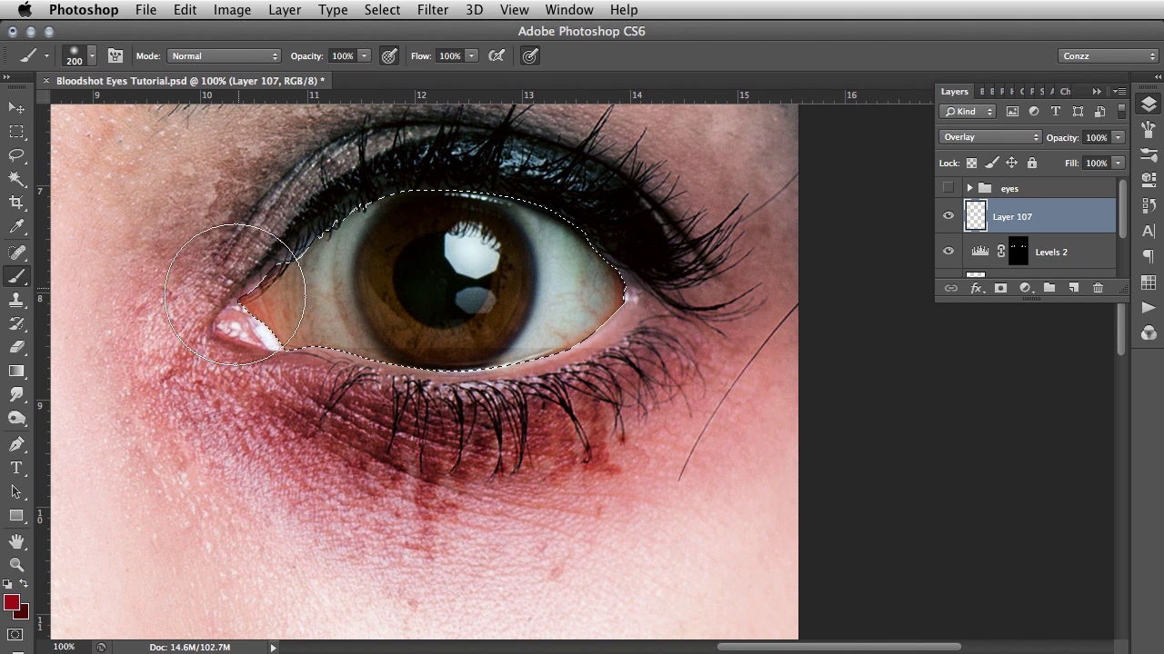
pyautogui.moveTo(273, 300); pyautogui.dragTo(283, 384)
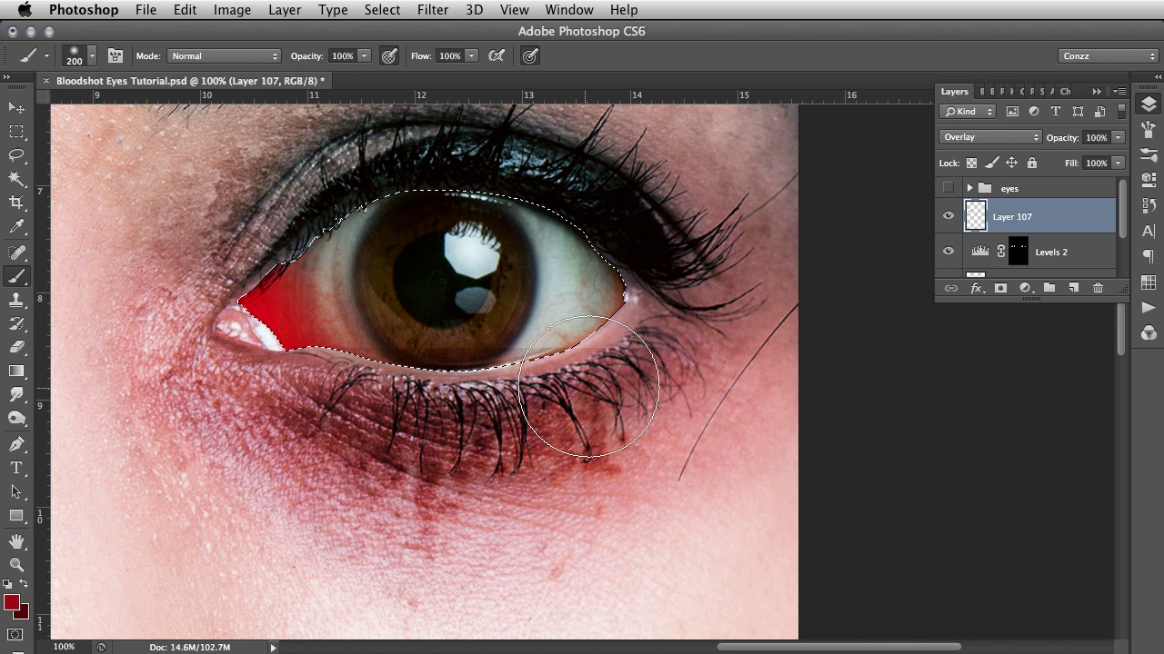
pyautogui.moveTo(647, 314); pyautogui.dragTo(628, 238)
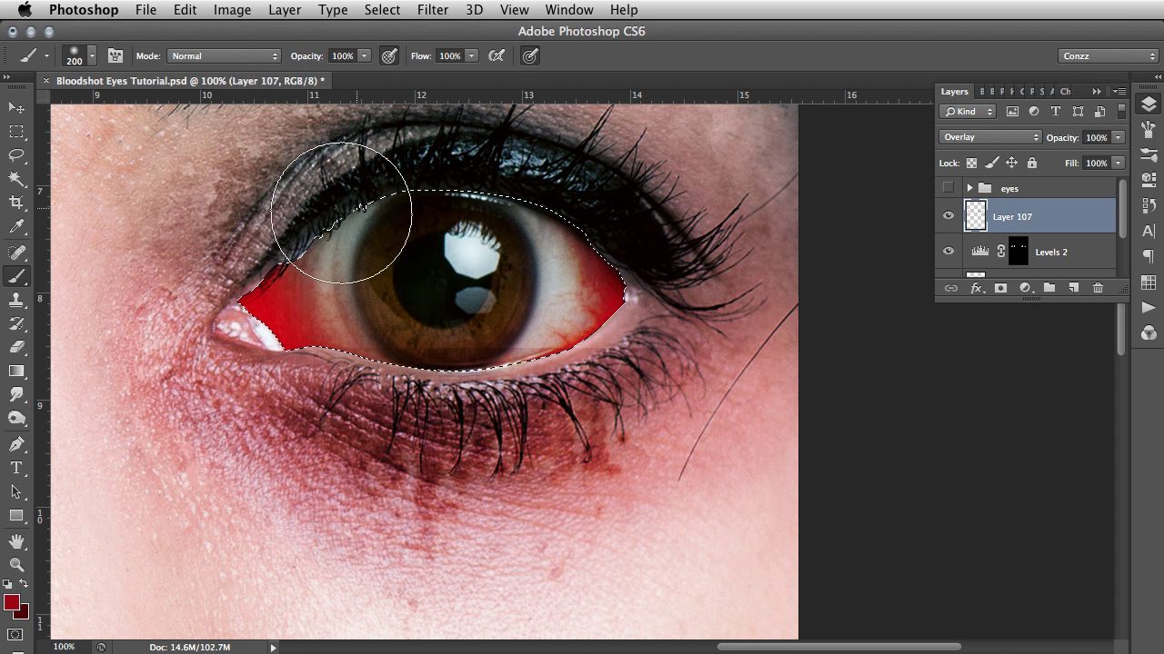
pyautogui.moveTo(182, 371); pyautogui.dragTo(399, 448)
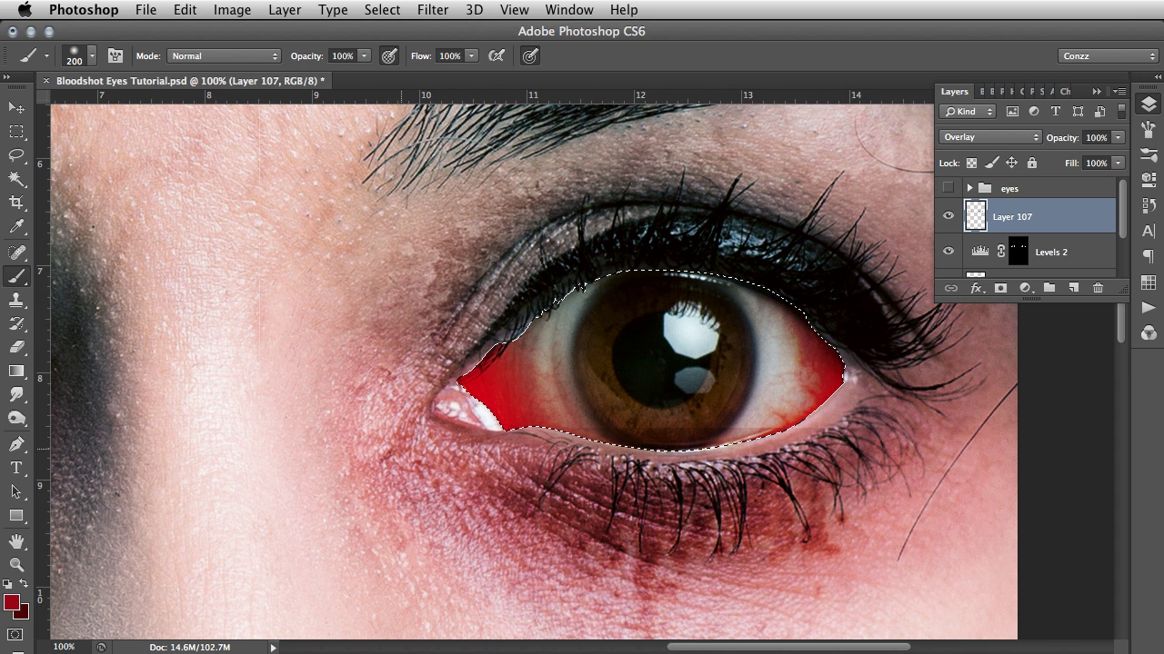
# Step: Erase red spill from the cheek and tone down the inner corner with a 300–400 px eraser
pyautogui.press('e')
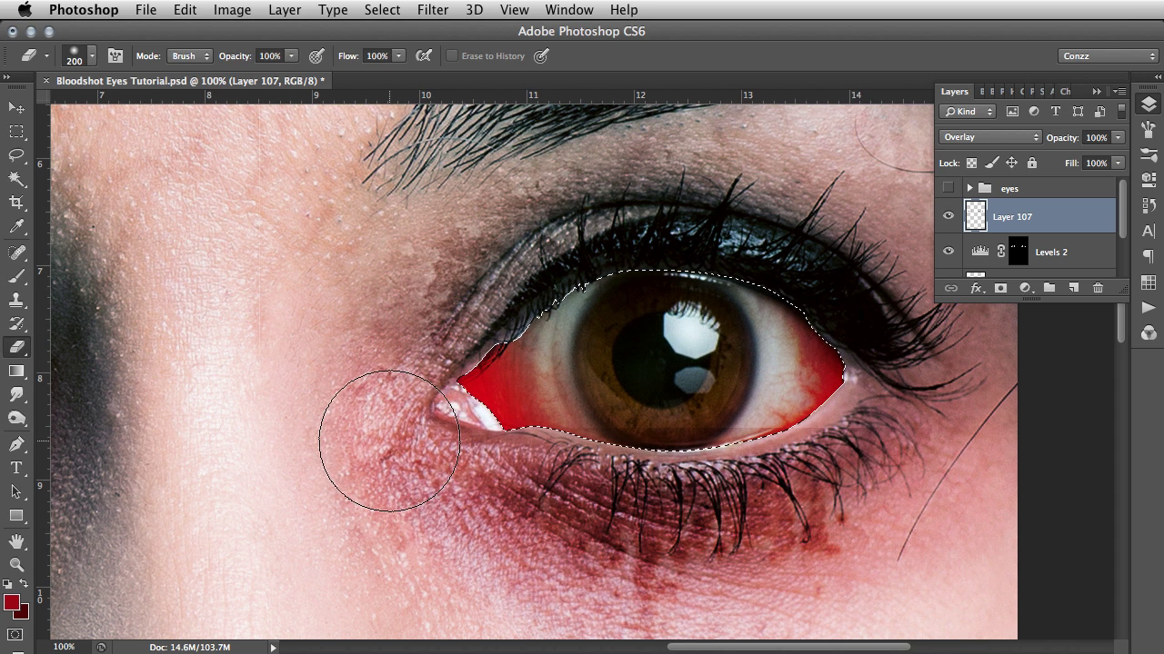
pyautogui.press(']')
pyautogui.press(']')
pyautogui.moveTo(332, 436)
pyautogui.mouseDown()
pyautogui.moveTo(335, 415)
pyautogui.moveTo(343, 422)
pyautogui.mouseUp()
pyautogui.press(']')
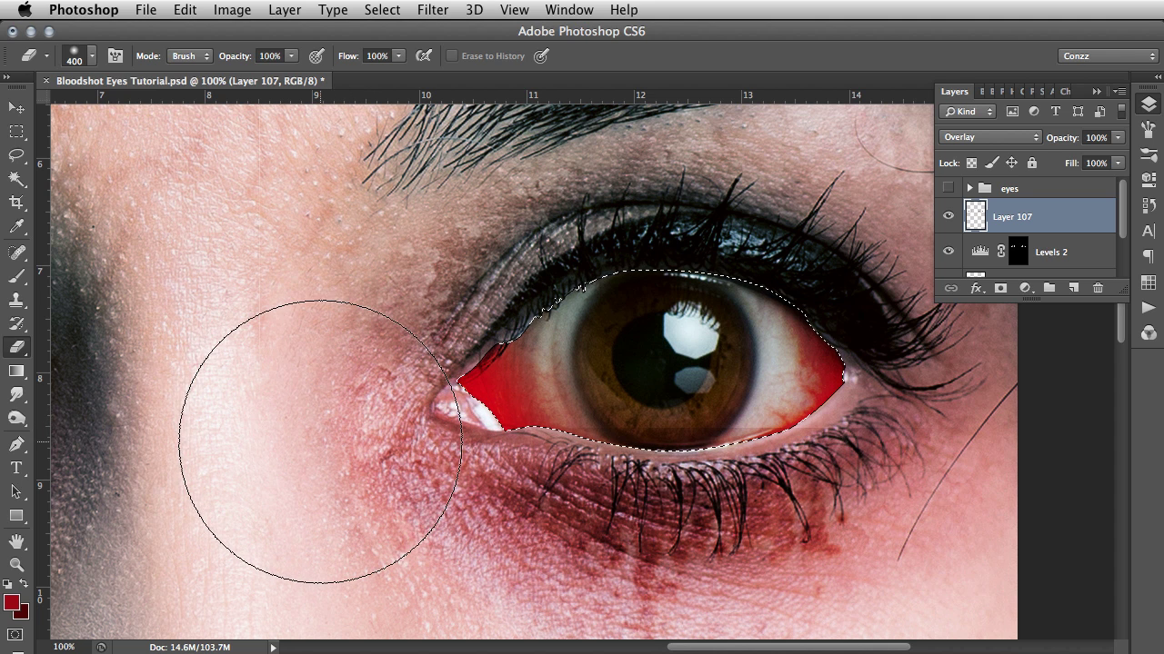
pyautogui.press('[')
pyautogui.press(']')
pyautogui.moveTo(322, 358); pyautogui.dragTo(297, 356)
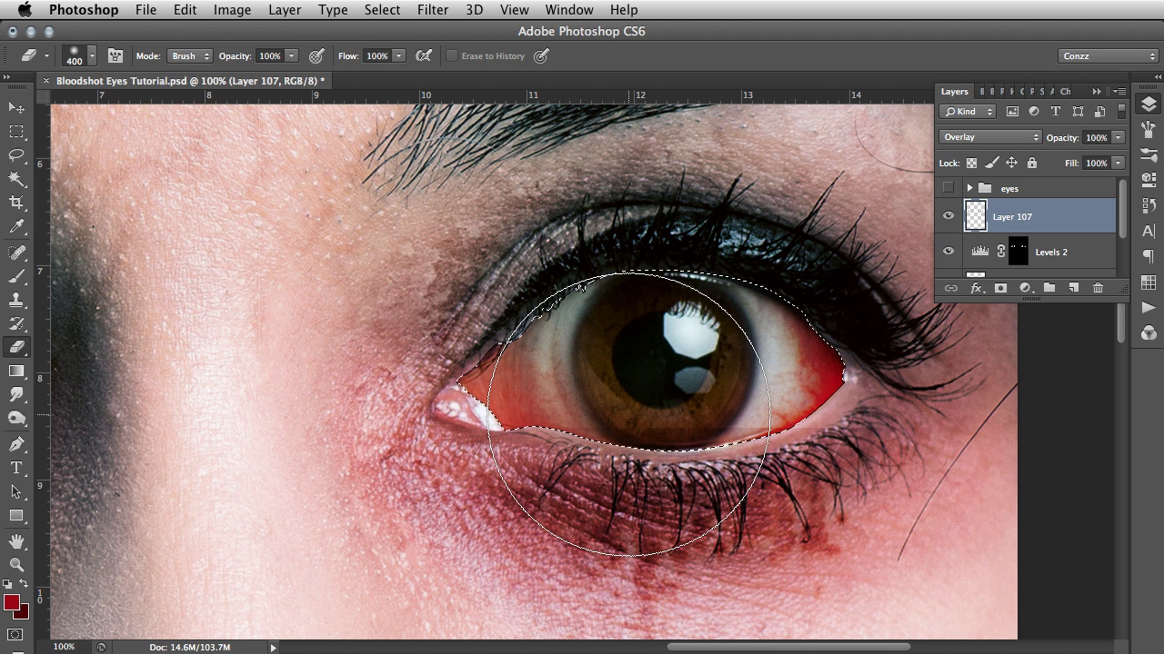
# Step: Zoom out to see the whole face and drop the selection
pyautogui.press('super+d')
pyautogui.press('super+minus')
pyautogui.press('super+minus')
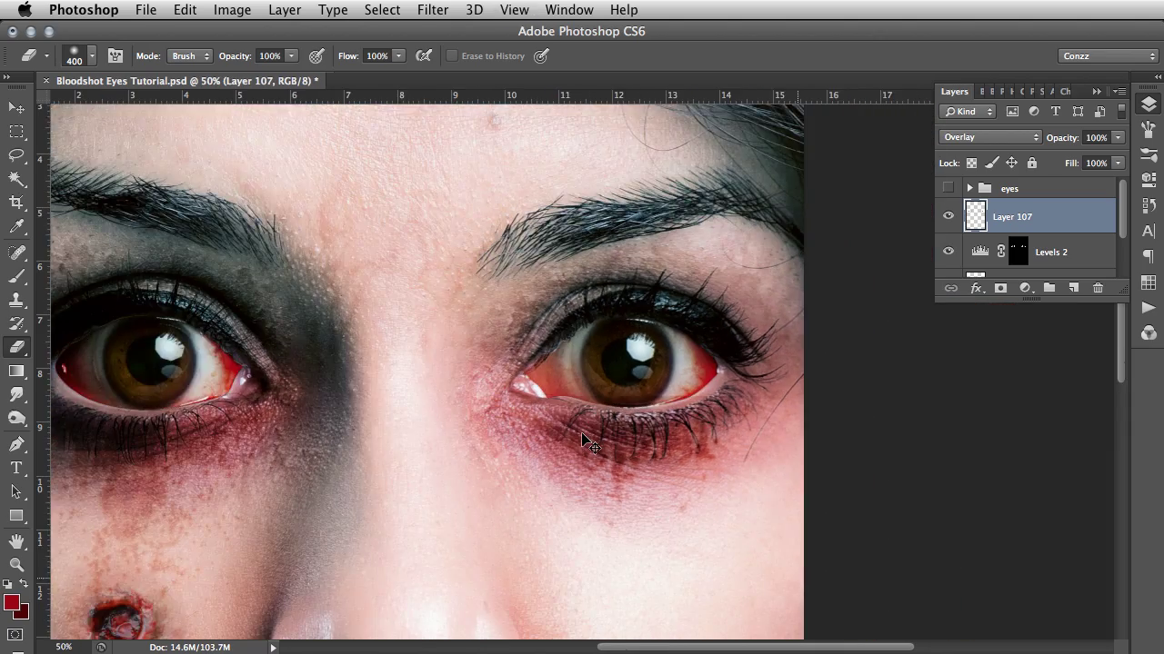
pyautogui.press('super+minus')
pyautogui.press('super+minus')
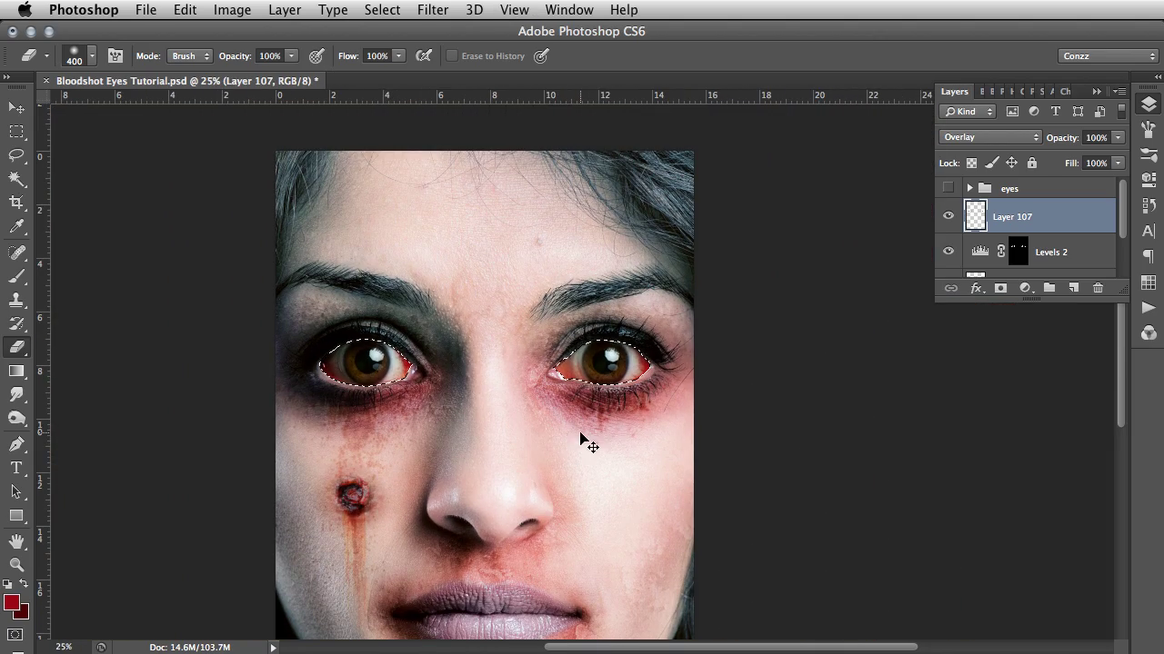
pyautogui.press('super+d')
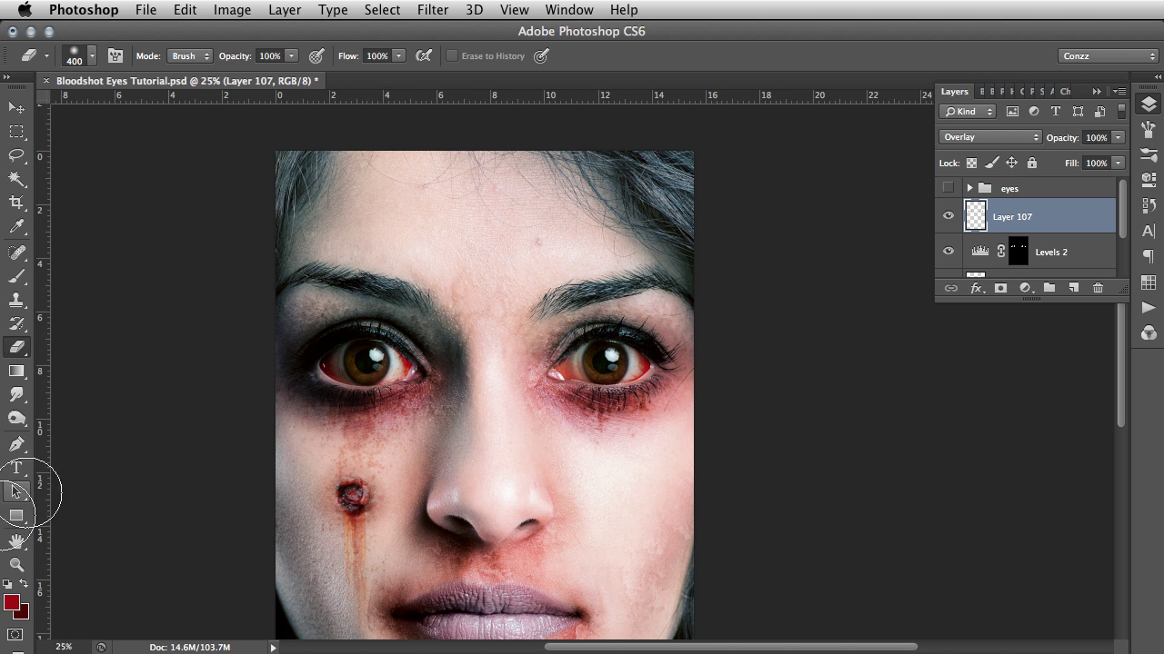
# Step: Zoom in on the eyes and set Layer 107's opacity to 81%
pyautogui.click(17, 565)
pyautogui.click(463, 358)
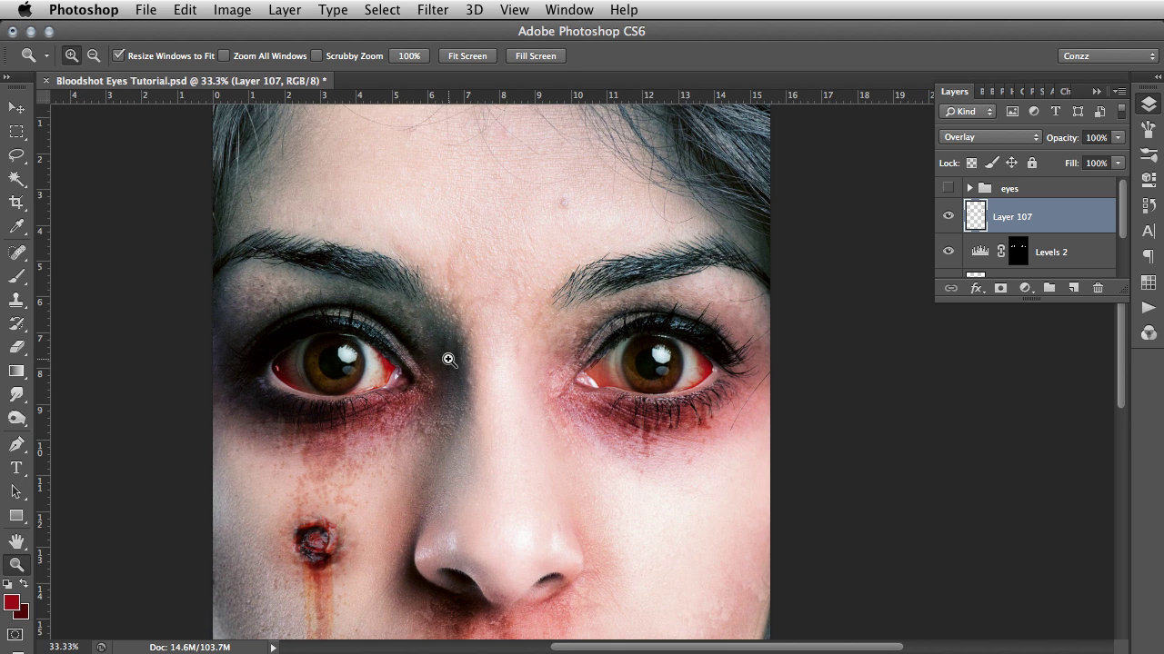
pyautogui.click(352, 357)
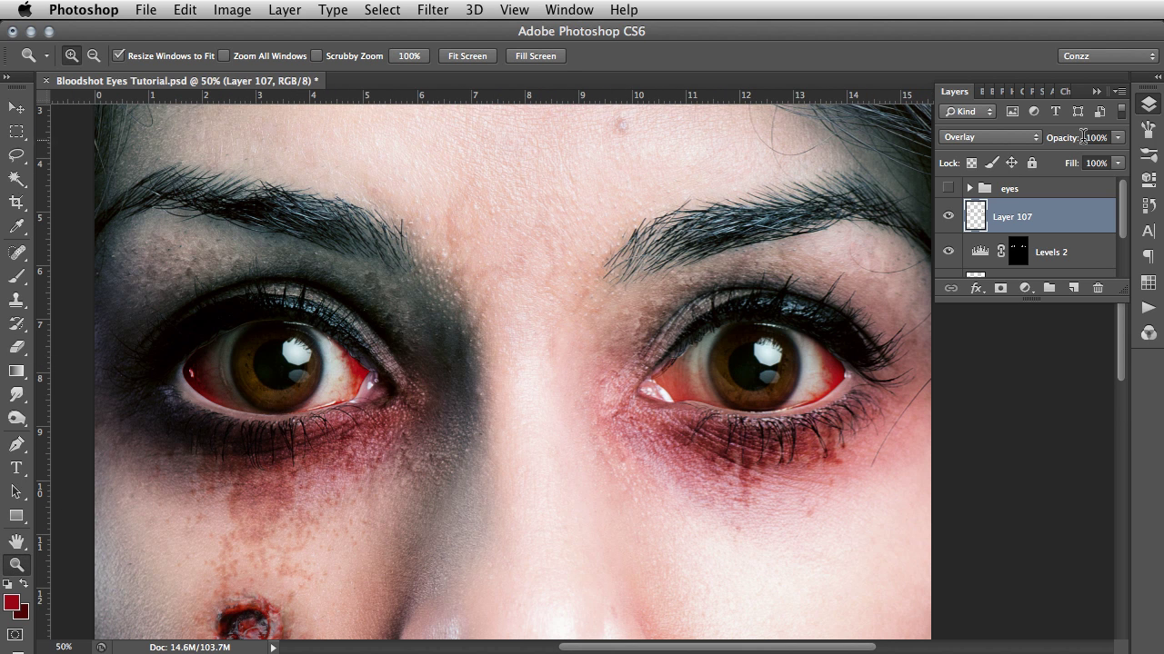
pyautogui.click(1118, 138)
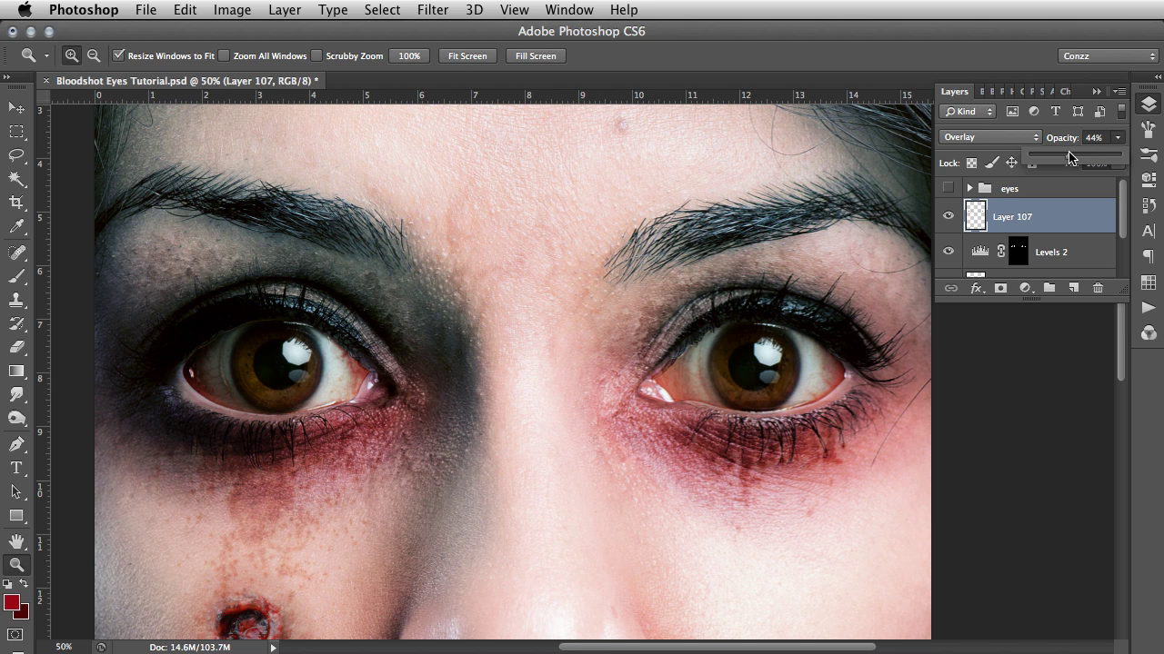
pyautogui.moveTo(1081, 157); pyautogui.dragTo(1088, 157)
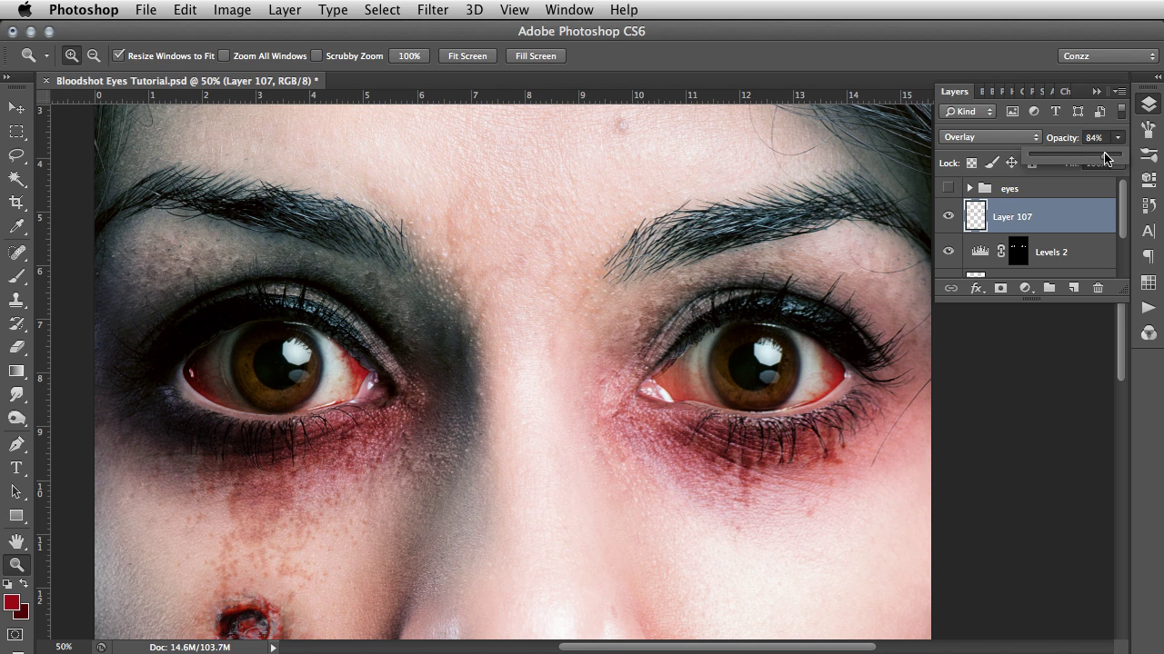
pyautogui.click(460, 345)
# Step: Recentre both eyes and enlarge the Layers list to show all layers
pyautogui.moveTo(460, 346); pyautogui.dragTo(568, 346)
pyautogui.scroll(-1, 1054, 221)
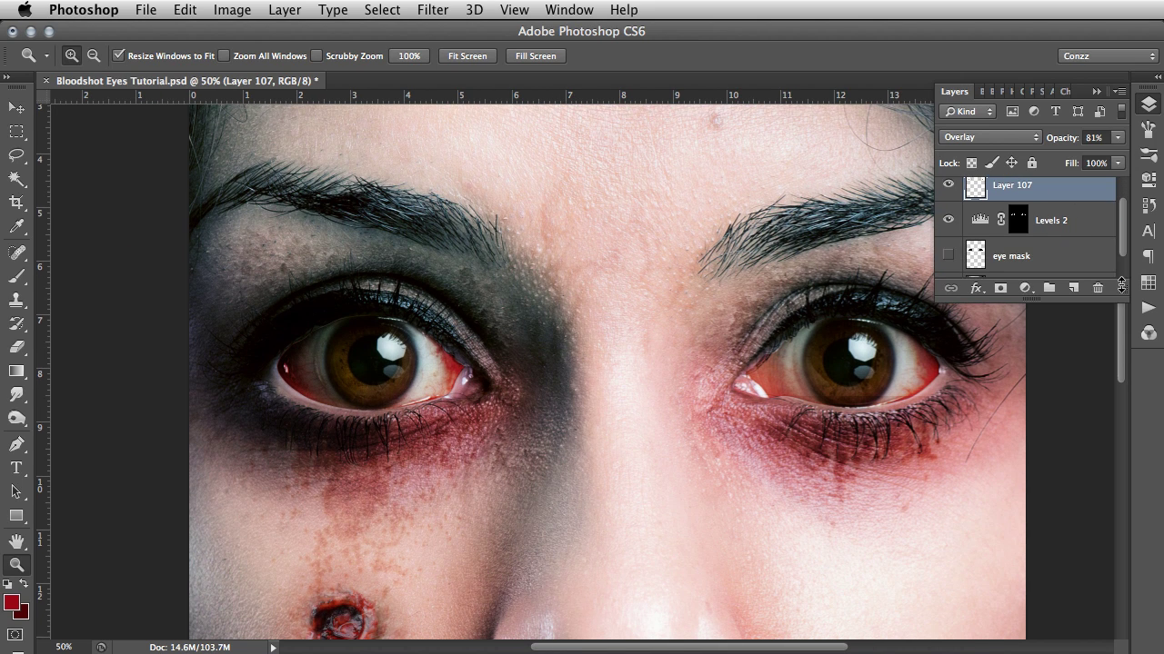
pyautogui.moveTo(1121, 287); pyautogui.dragTo(1120, 437)
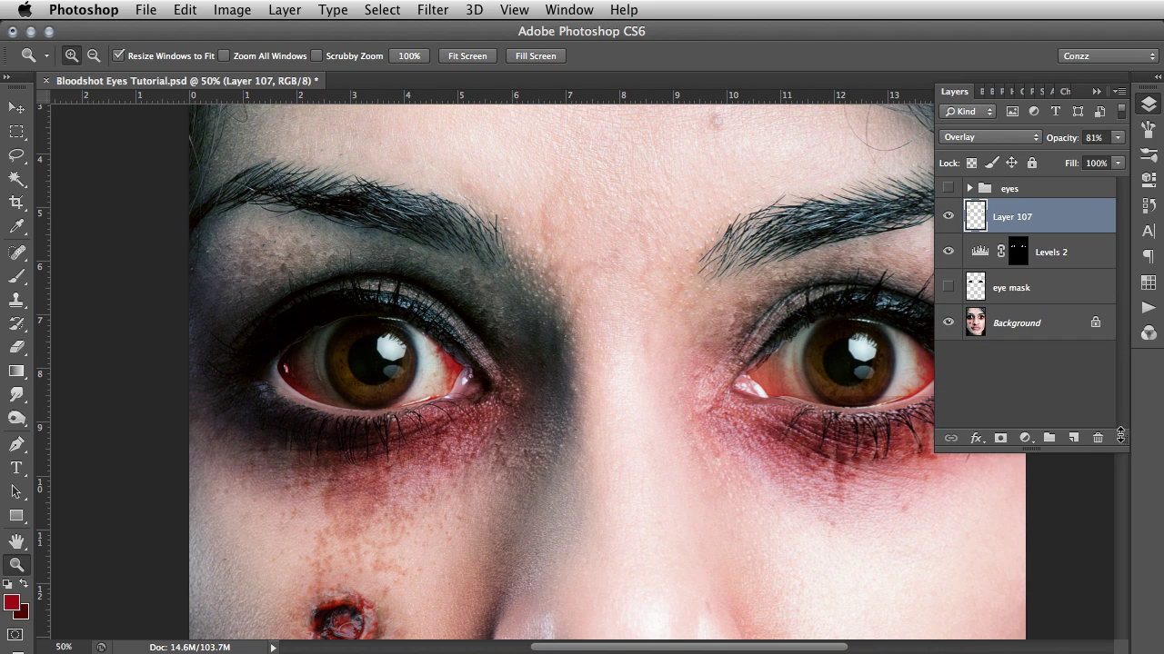
# Step: Group Layer 107, Levels 2 and eye mask into Group 1 and compare with it hidden
pyautogui.keyDown('shift'); pyautogui.click(1066, 291); pyautogui.keyUp('shift')
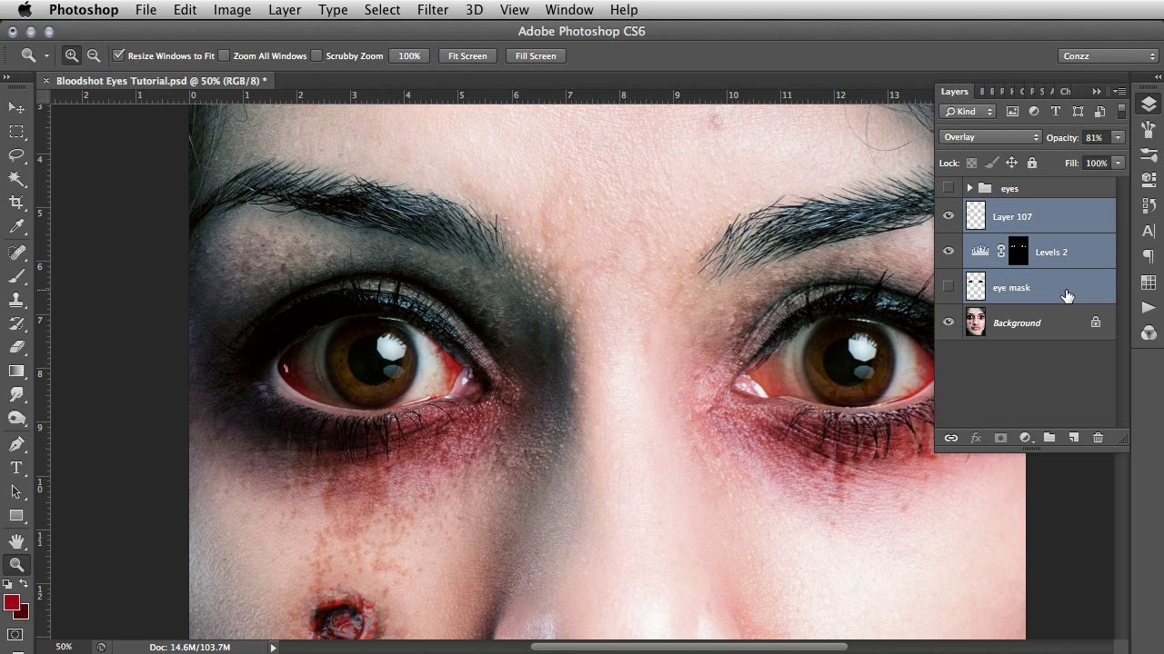
pyautogui.press('super+g')
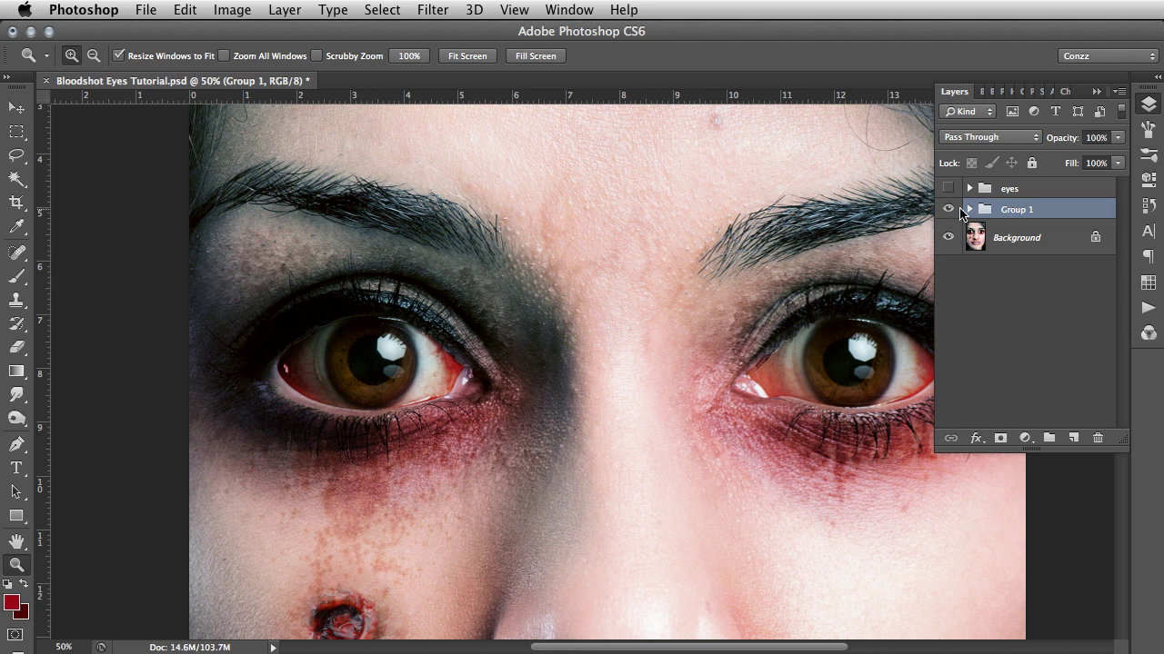
pyautogui.click(946, 210)
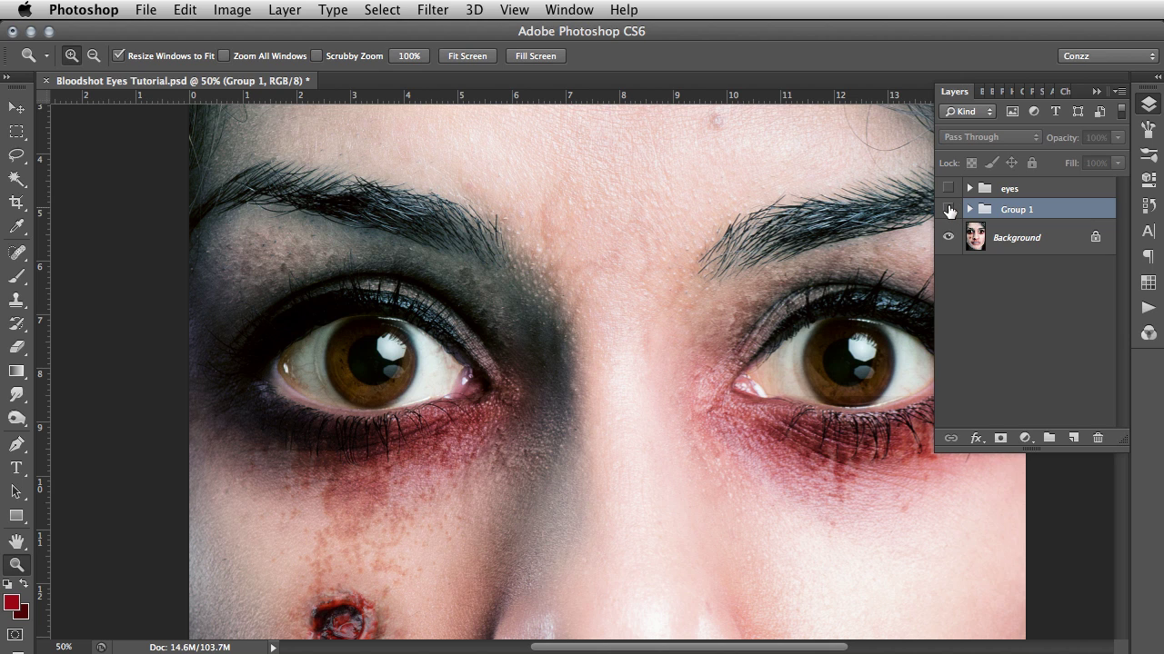
pyautogui.click(948, 210)
pyautogui.click(948, 210)
# Step: Compare the eyes group's iris glow by toggling Layer 105 copy, then hide the group
pyautogui.click(949, 189)
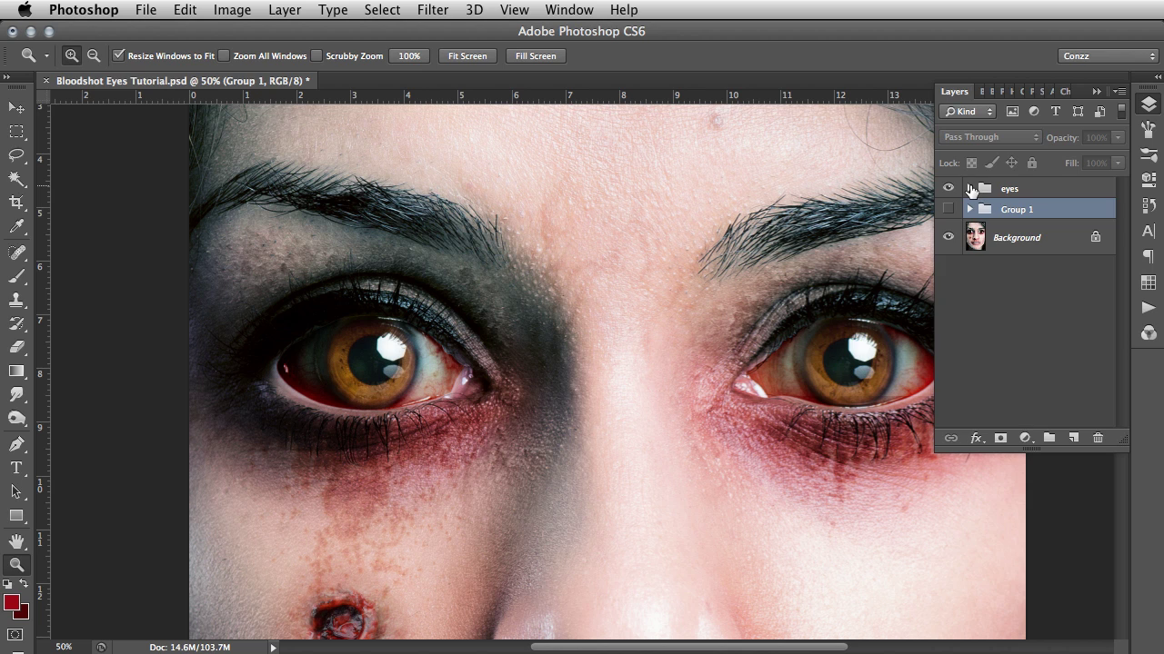
pyautogui.click(969, 189)
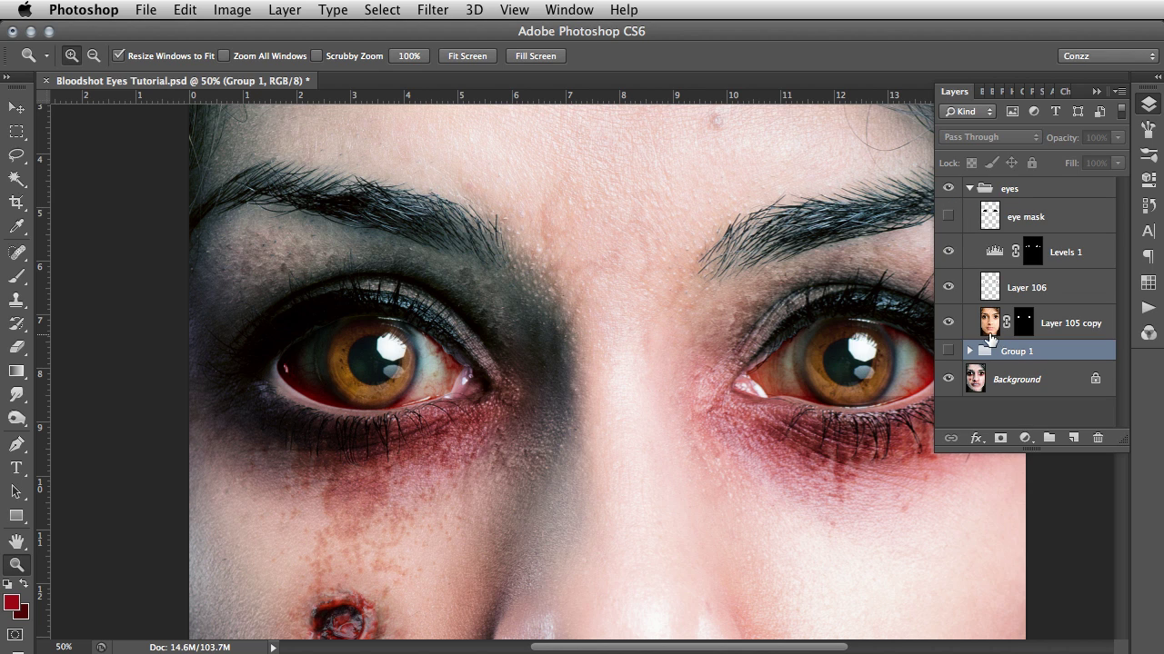
pyautogui.click(991, 322)
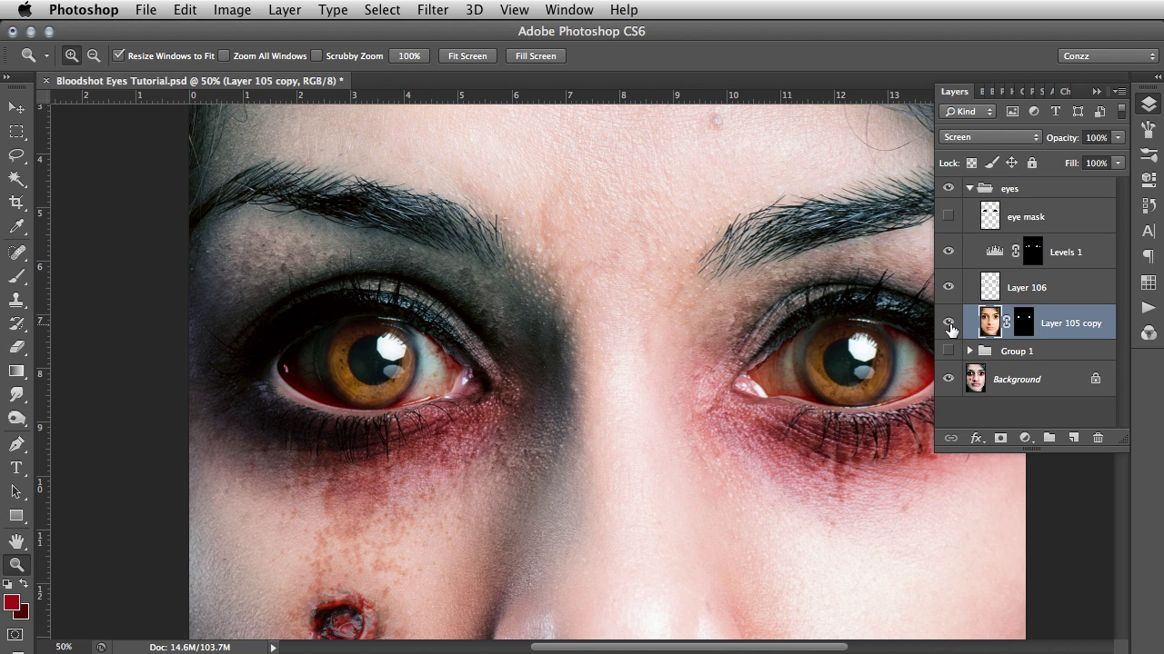
pyautogui.click(949, 325)
pyautogui.click(949, 325)
pyautogui.click(949, 325)
pyautogui.click(949, 325)
pyautogui.click(968, 188)
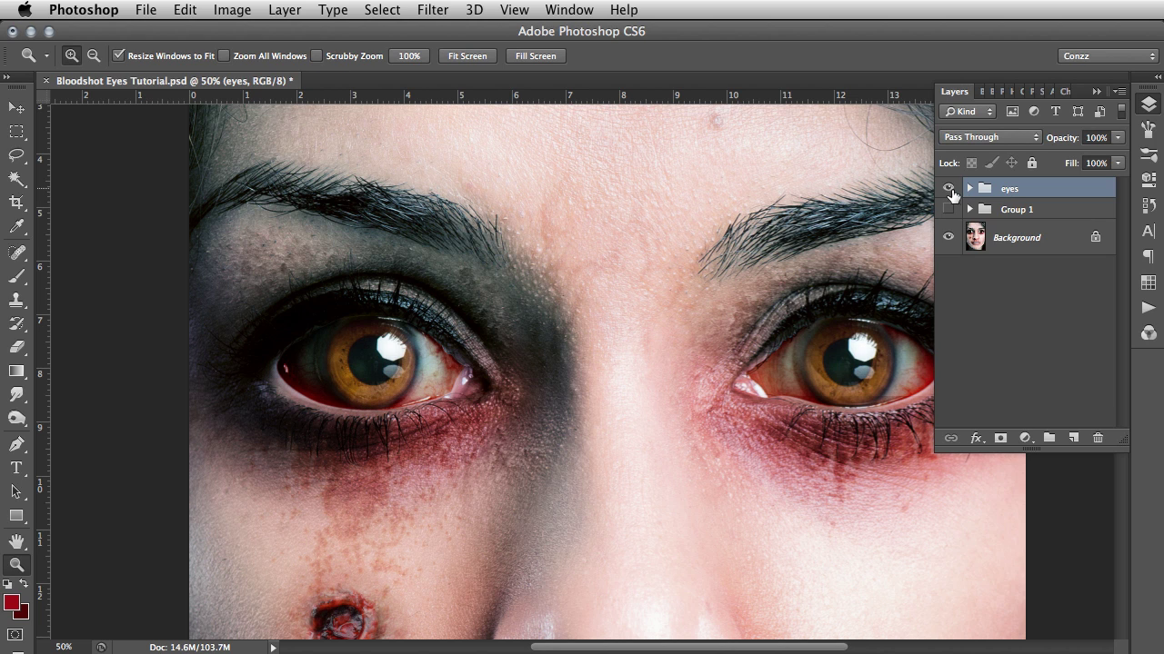
pyautogui.click(949, 188)
# Step: Show Group 1 but hide Levels 2 and Layer 107, then select the Background layer
pyautogui.click(969, 209)
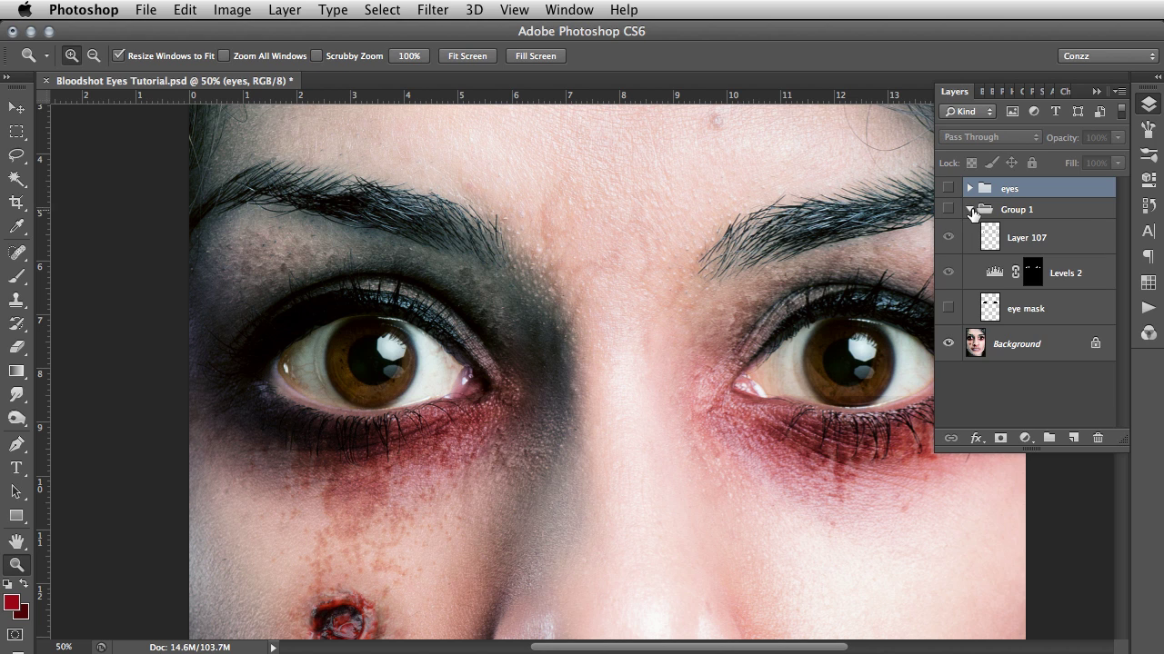
pyautogui.click(948, 210)
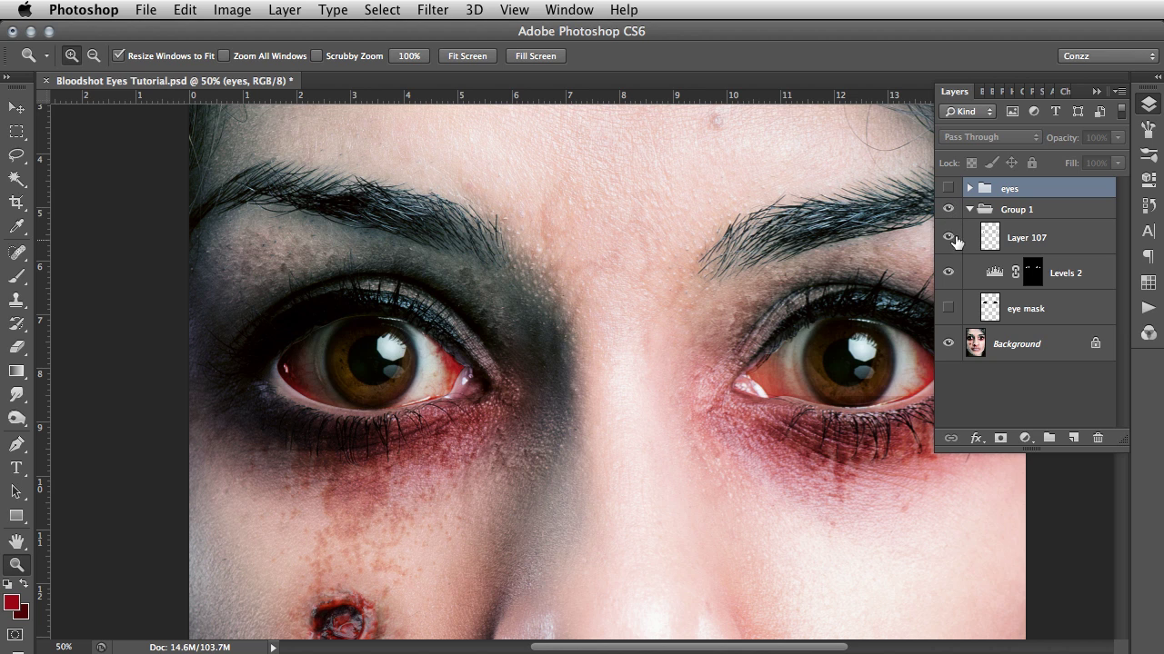
pyautogui.click(950, 274)
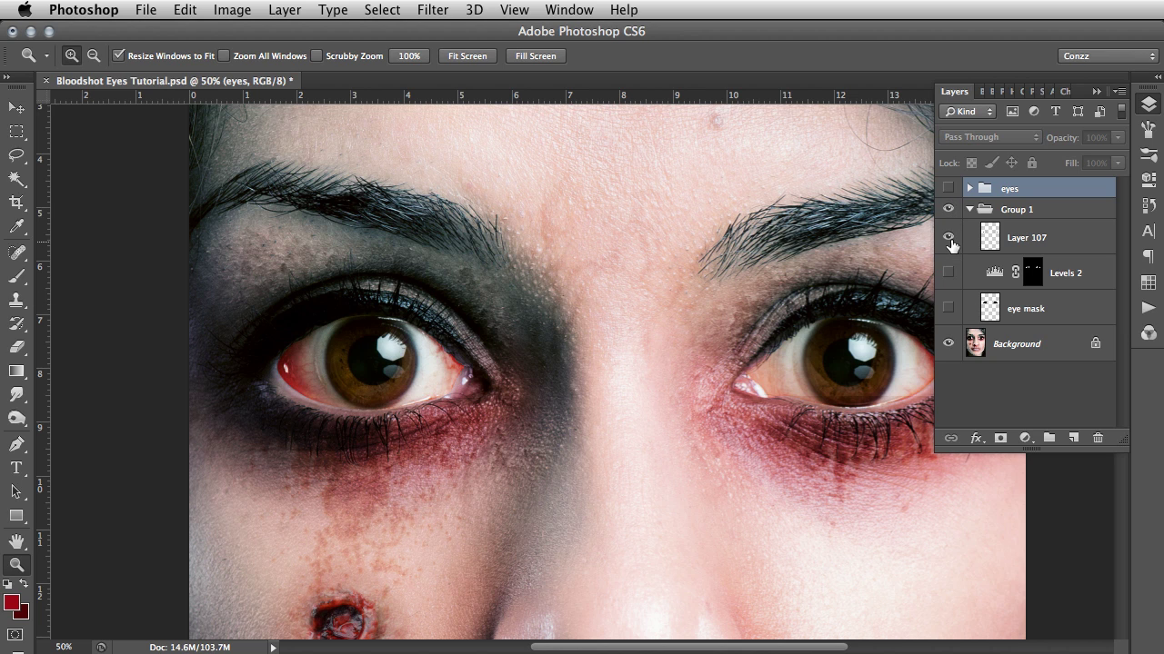
pyautogui.click(948, 238)
pyautogui.click(1016, 344)
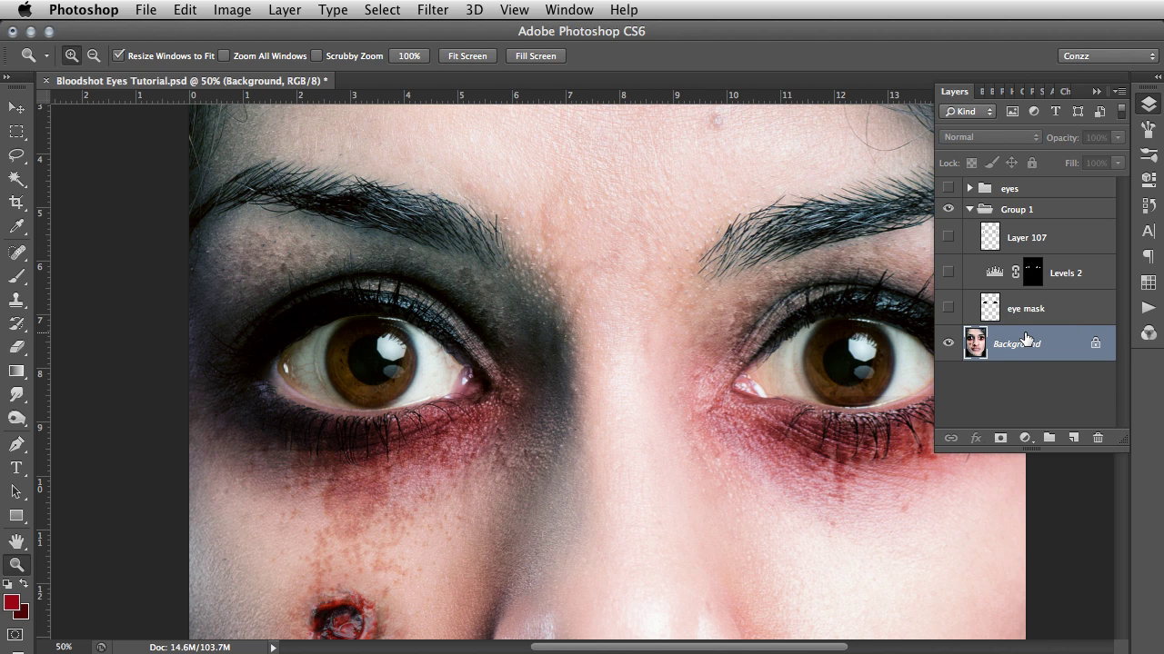
# Step: Duplicate Background, set the copy to Screen, and duplicate it twice more
pyautogui.press('super+j')
pyautogui.click(1017, 137)
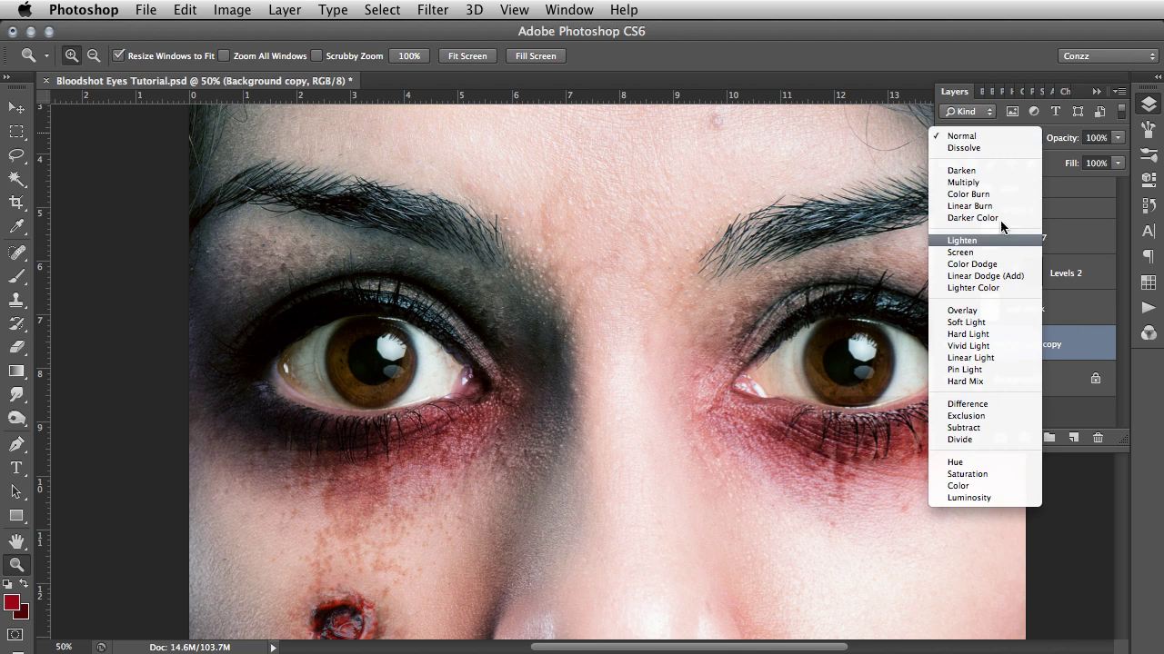
pyautogui.click(994, 254)
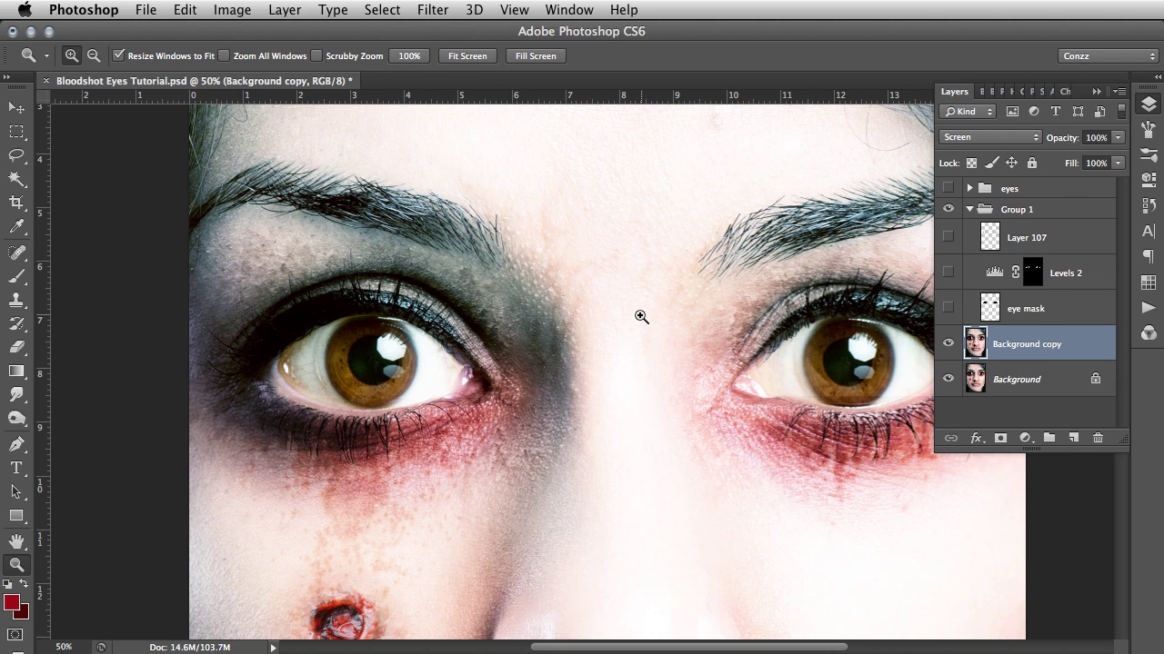
pyautogui.press('super+j')
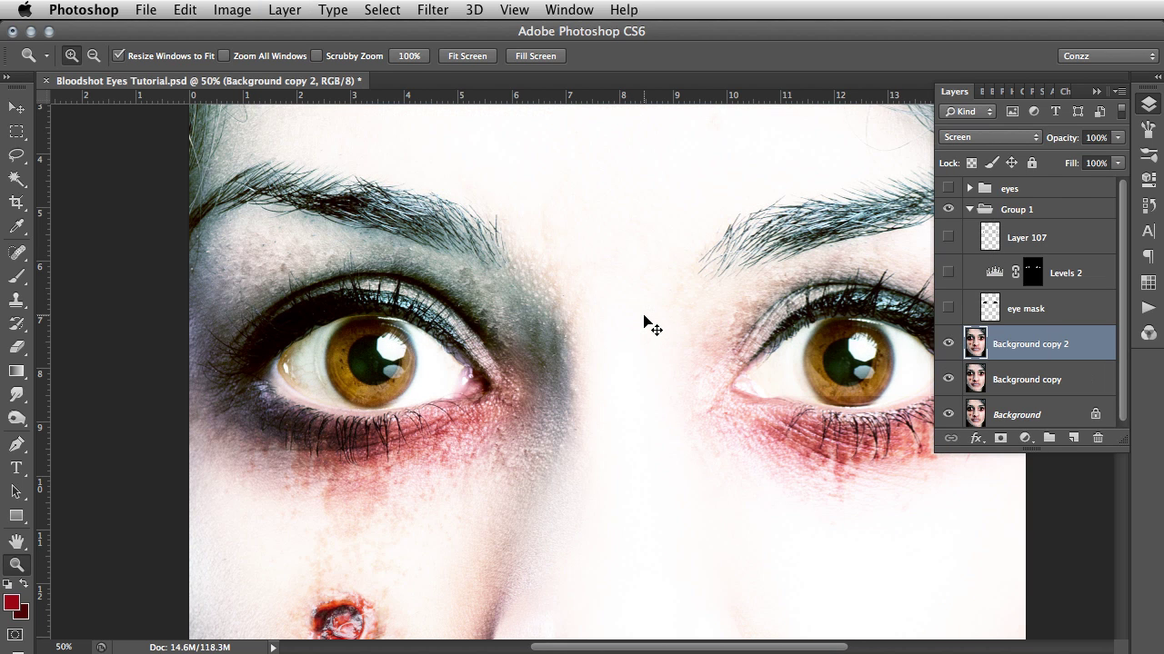
pyautogui.press('super+j')
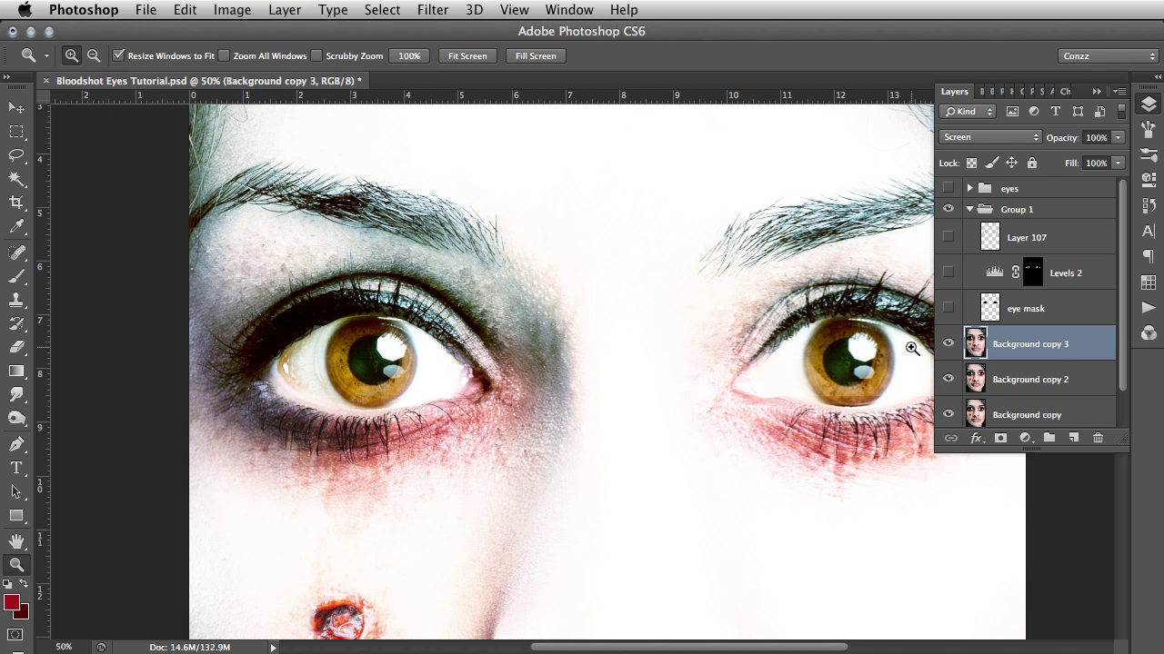
pyautogui.scroll(-1, 1028, 393)
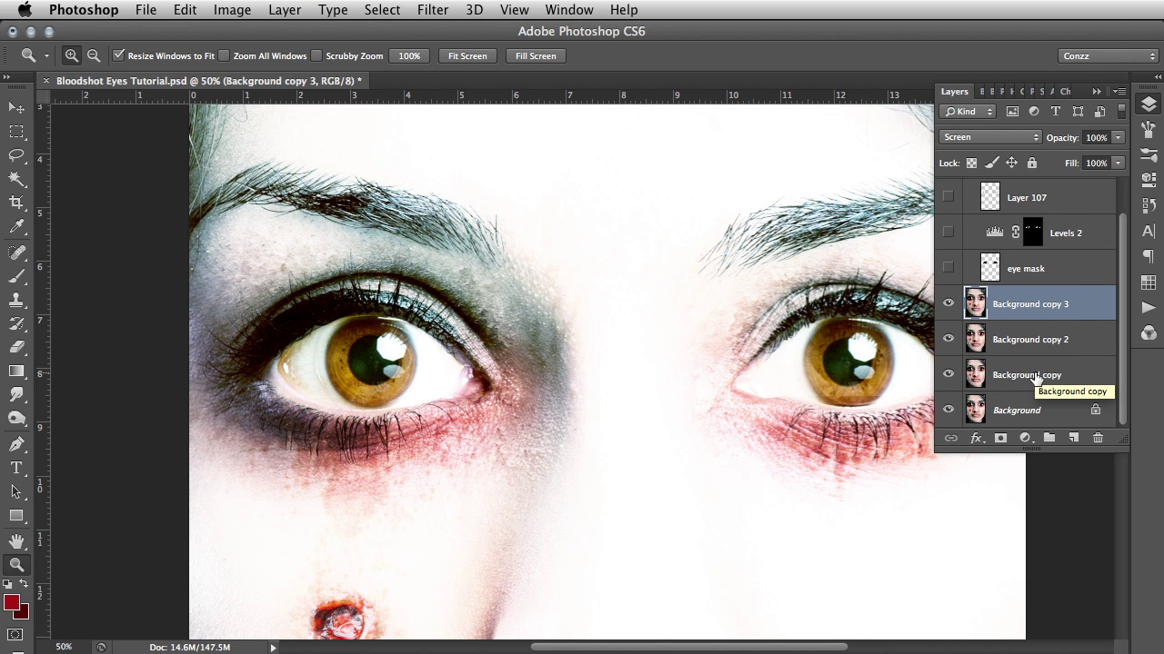
# Step: Merge the Screen copies into one Background copy and move it into Group 1
pyautogui.press('super+e')
pyautogui.press('super+e')
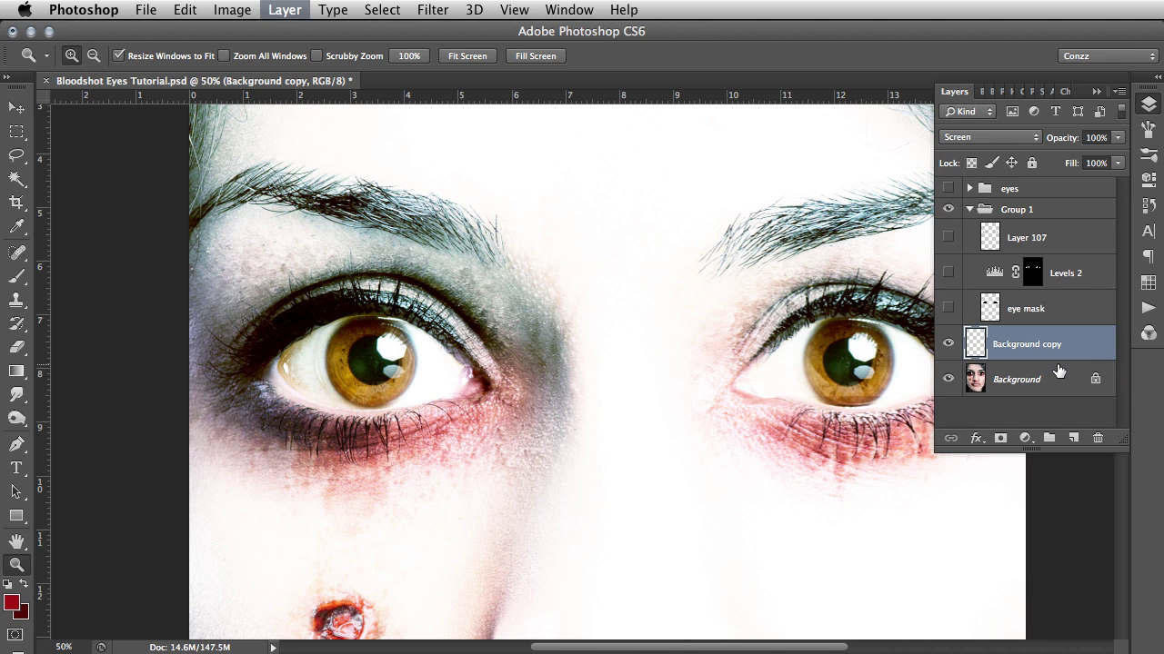
pyautogui.click(948, 344)
pyautogui.click(948, 344)
pyautogui.moveTo(1036, 349)
pyautogui.mouseDown()
pyautogui.moveTo(1037, 296)
pyautogui.moveTo(1039, 350)
pyautogui.mouseUp()
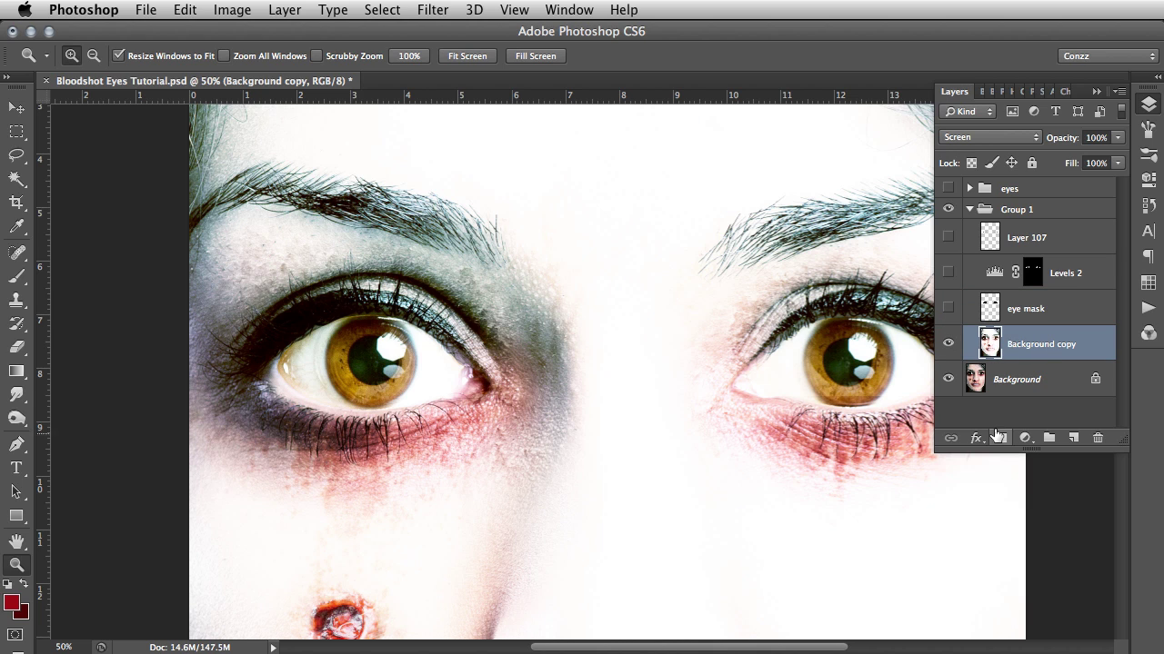
# Step: Give Background copy an all-black mask and paint the brightening back onto the left iris
pyautogui.click(998, 439)
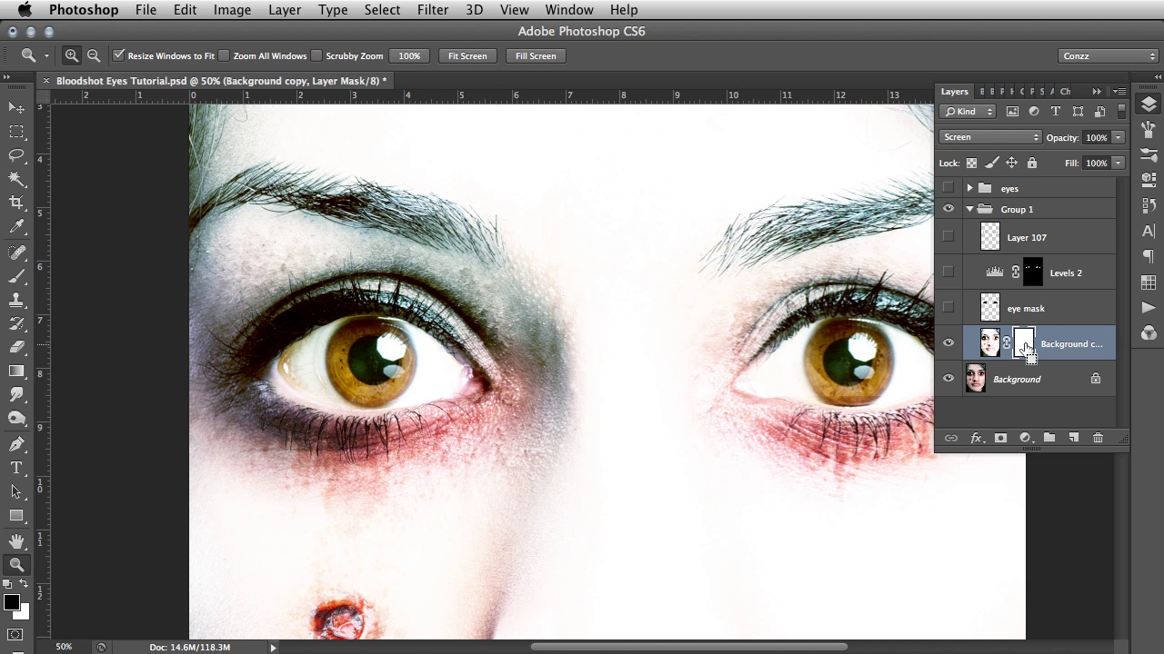
pyautogui.press('super+i')
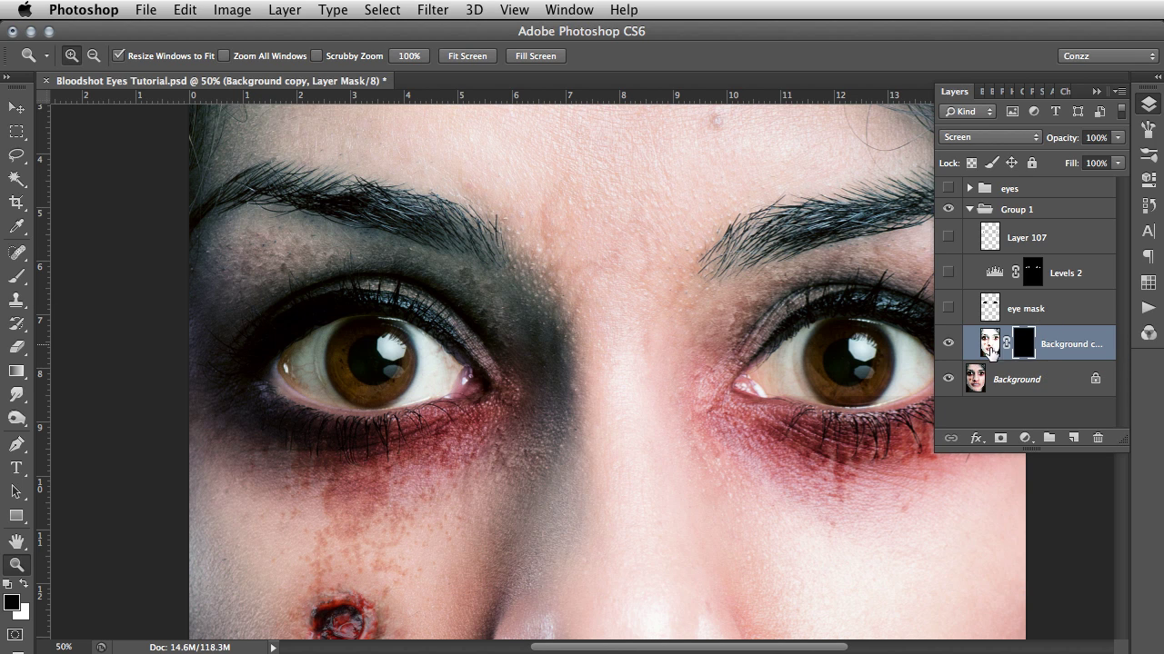
pyautogui.click(384, 361)
pyautogui.click(364, 351)
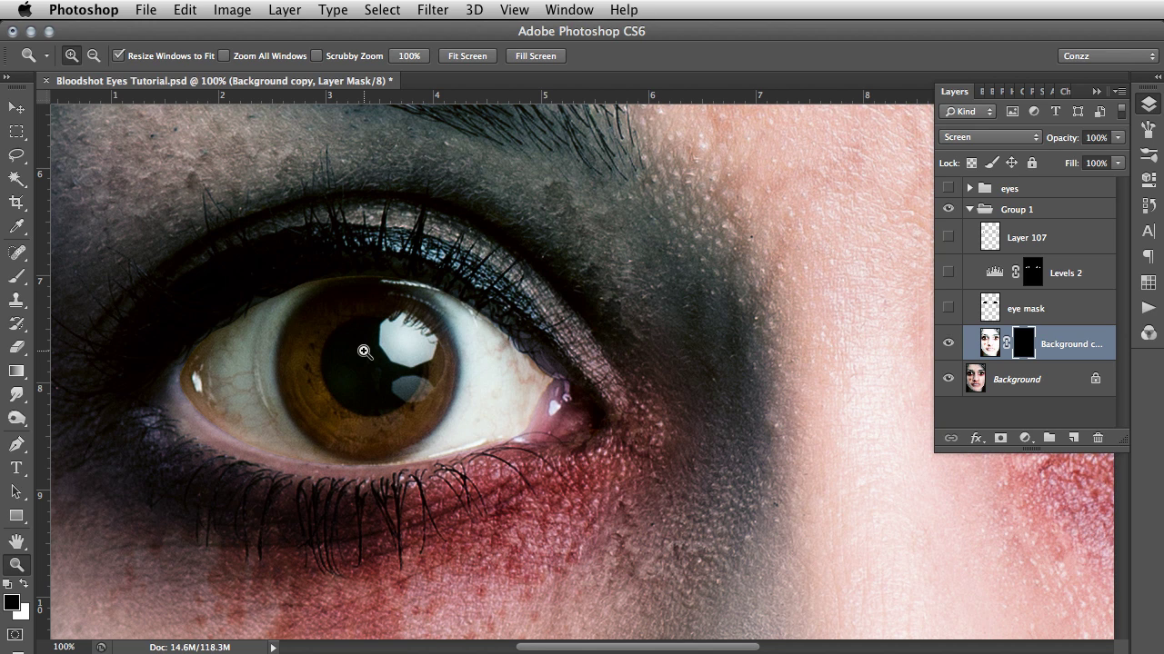
pyautogui.press('b')
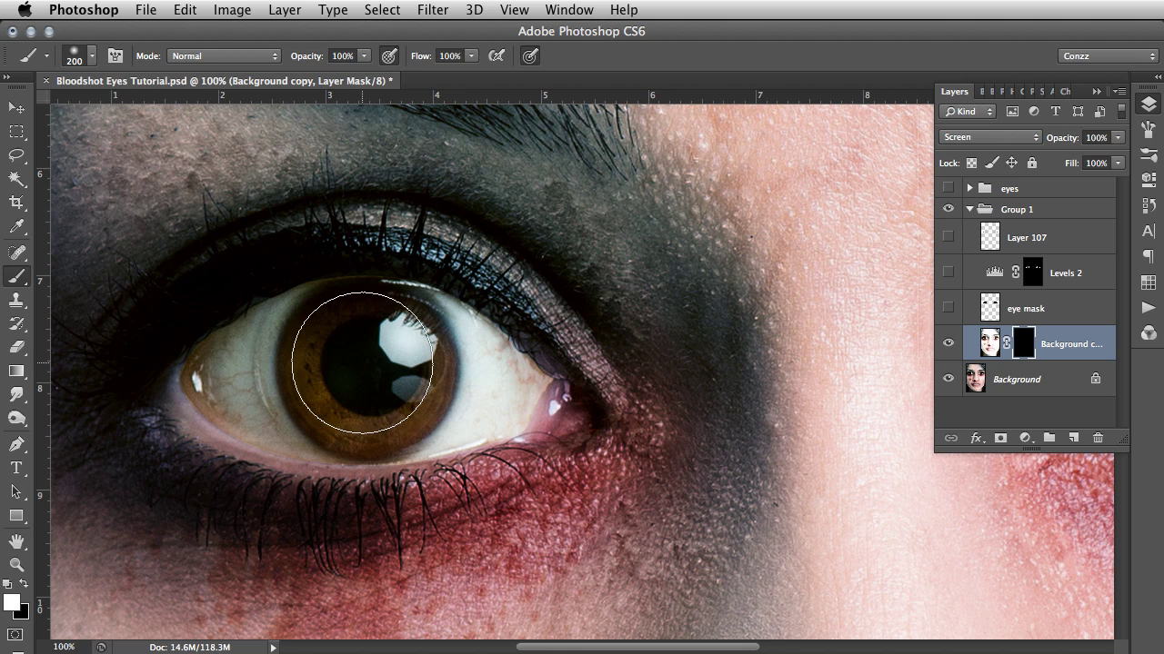
pyautogui.click(368, 363)
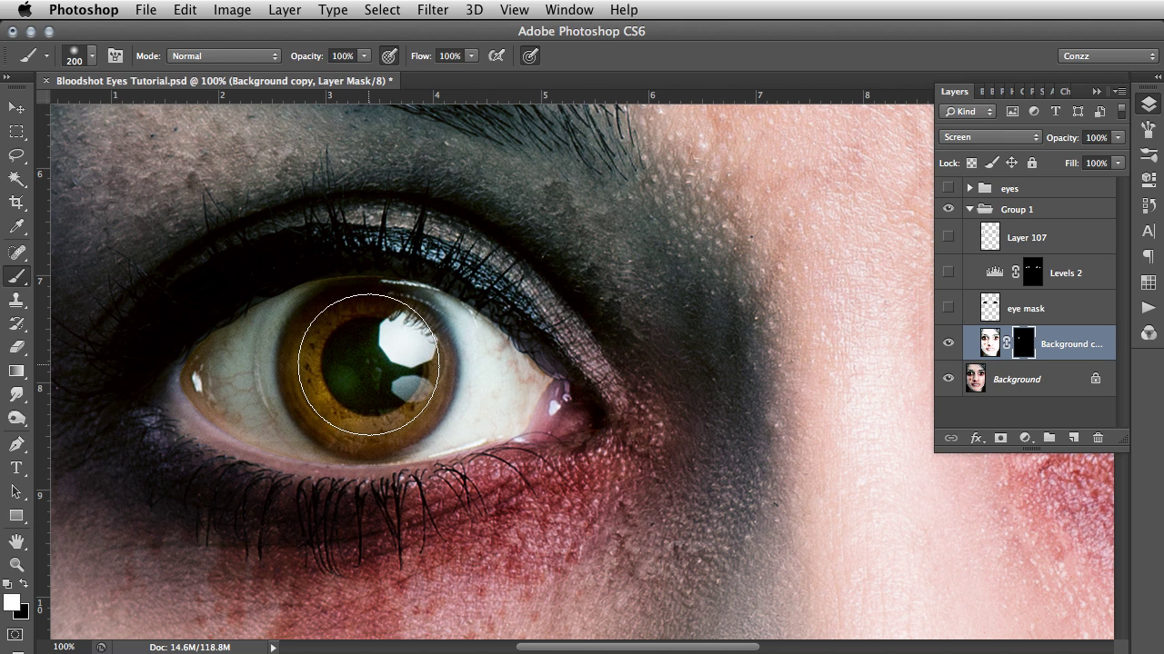
pyautogui.click(368, 363)
pyautogui.click(368, 364)
pyautogui.click(369, 365)
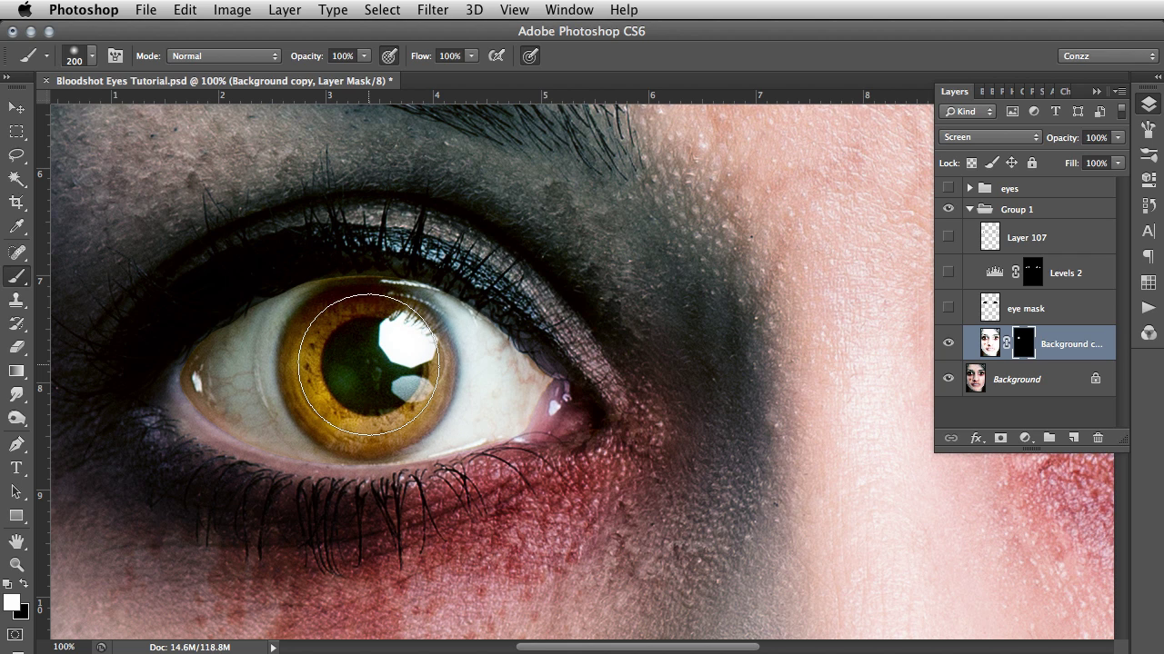
pyautogui.click(368, 363)
pyautogui.click(368, 363)
# Step: Paint black with a smaller brush to remove the glow from the iris edges and pupil
pyautogui.press('x')
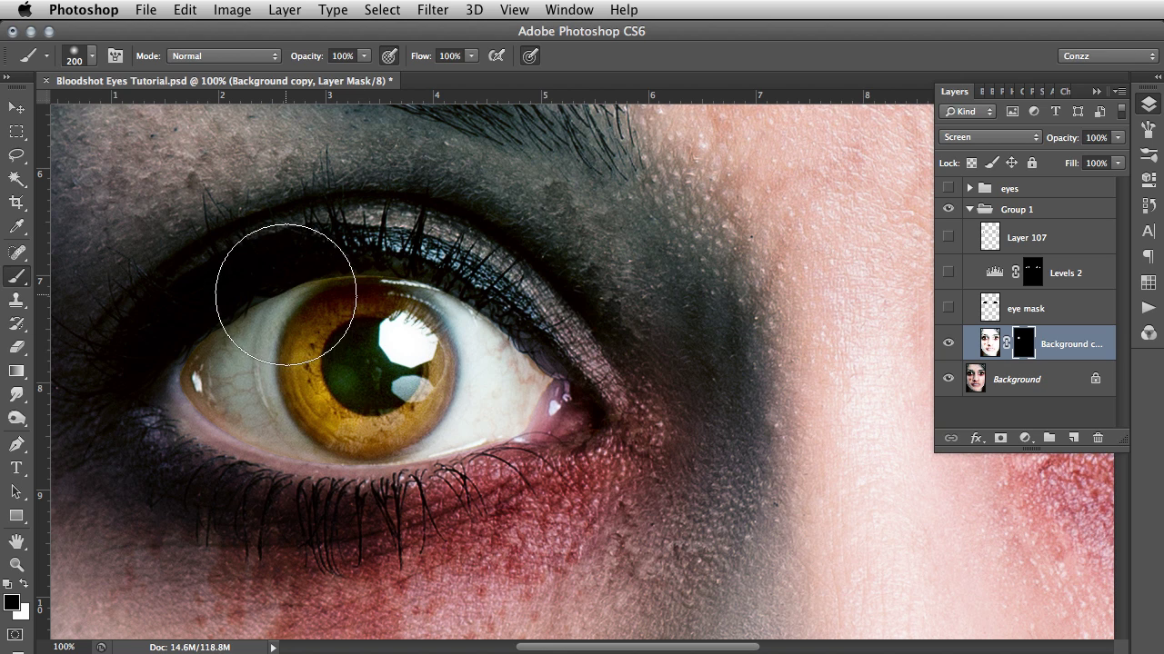
pyautogui.press('[')
pyautogui.press('[')
pyautogui.press('[')
pyautogui.press('[')
pyautogui.press('[')
pyautogui.press('[')
pyautogui.press('[')
pyautogui.press('[')
pyautogui.moveTo(282, 282)
pyautogui.mouseDown()
pyautogui.moveTo(261, 336)
pyautogui.moveTo(262, 399)
pyautogui.moveTo(303, 468)
pyautogui.moveTo(273, 433)
pyautogui.mouseUp()
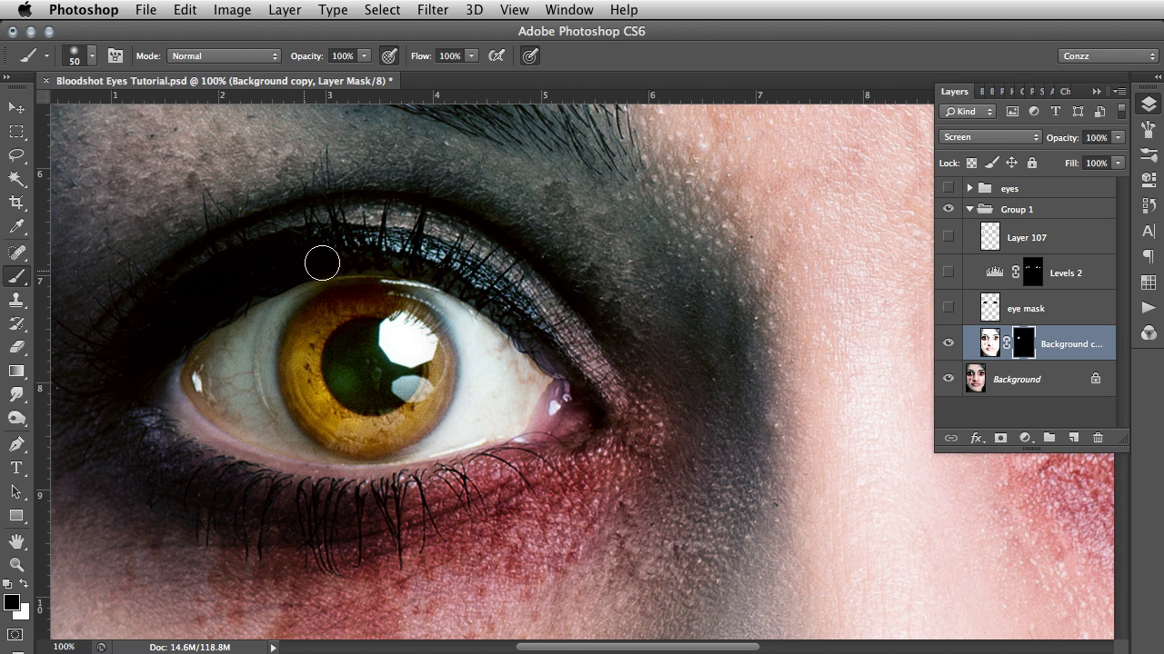
pyautogui.moveTo(396, 269)
pyautogui.mouseDown()
pyautogui.moveTo(469, 307)
pyautogui.moveTo(471, 419)
pyautogui.moveTo(436, 455)
pyautogui.moveTo(357, 467)
pyautogui.moveTo(266, 447)
pyautogui.mouseUp()
pyautogui.press('[')
pyautogui.moveTo(371, 345)
pyautogui.mouseDown()
pyautogui.moveTo(351, 376)
pyautogui.moveTo(348, 364)
pyautogui.moveTo(361, 386)
pyautogui.moveTo(380, 386)
pyautogui.moveTo(392, 360)
pyautogui.moveTo(383, 351)
pyautogui.moveTo(381, 375)
pyautogui.moveTo(397, 359)
pyautogui.moveTo(373, 342)
pyautogui.mouseUp()
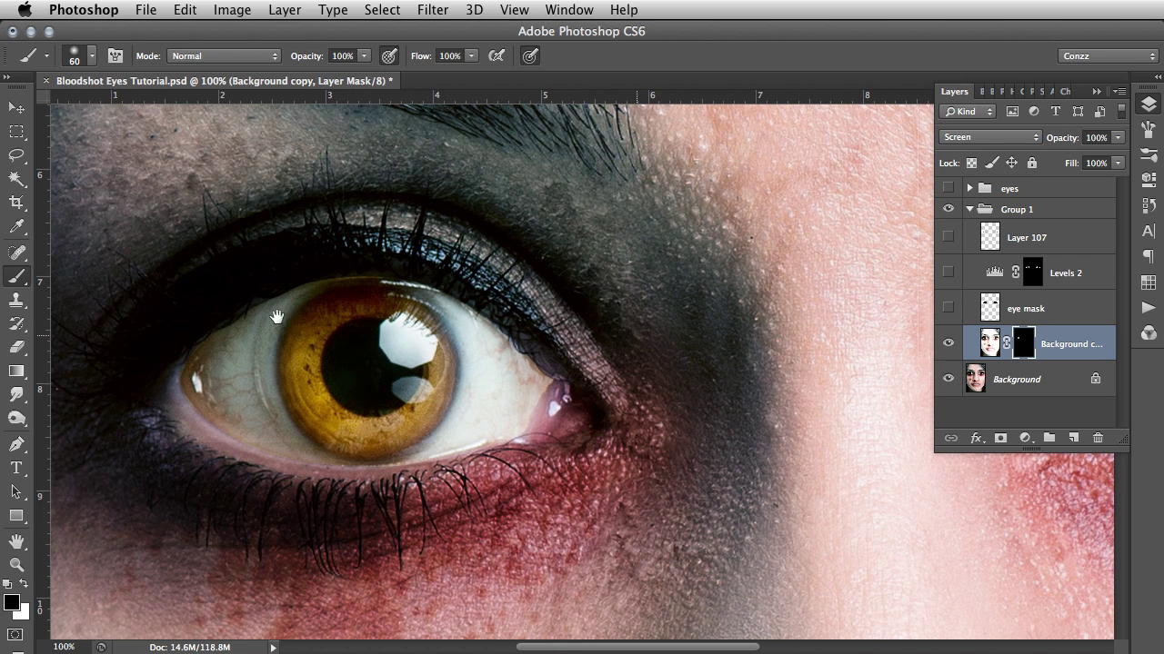
# Step: Brighten the second iris on the mask with a 200 px white brush, then darken its pupil
pyautogui.hscroll(10, 636, 335)
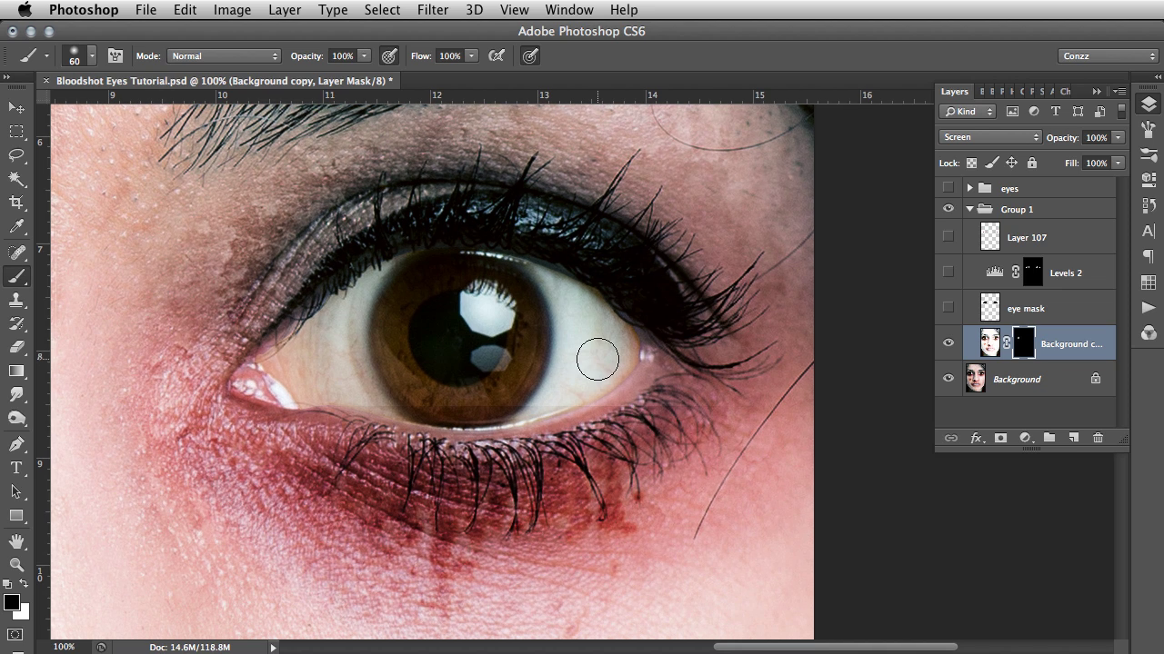
pyautogui.press('x')
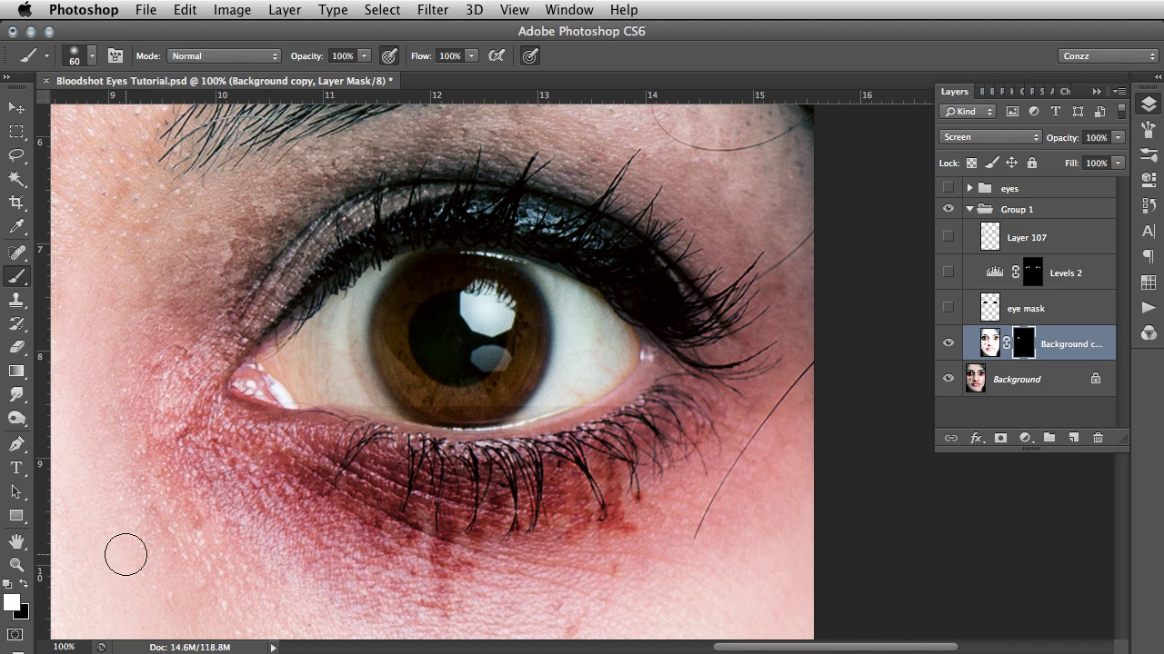
pyautogui.press(']')
pyautogui.press(']')
pyautogui.press(']')
pyautogui.press(']')
pyautogui.press(']')
pyautogui.press(']')
pyautogui.press(']')
pyautogui.press(']')
pyautogui.press(']')
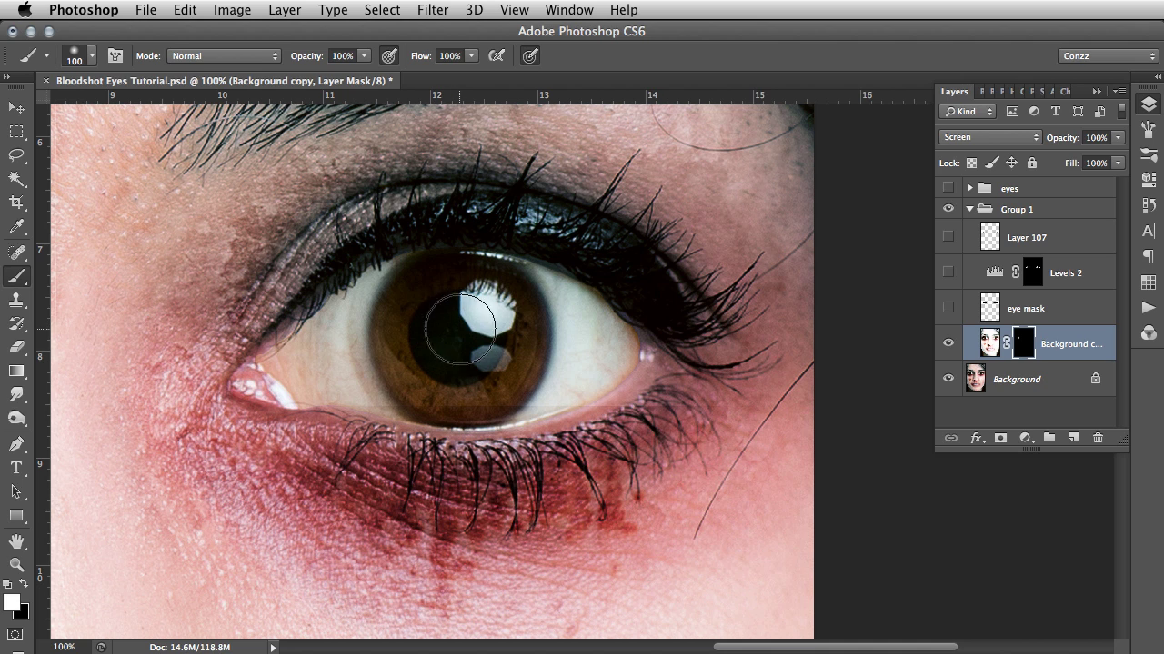
pyautogui.press('[')
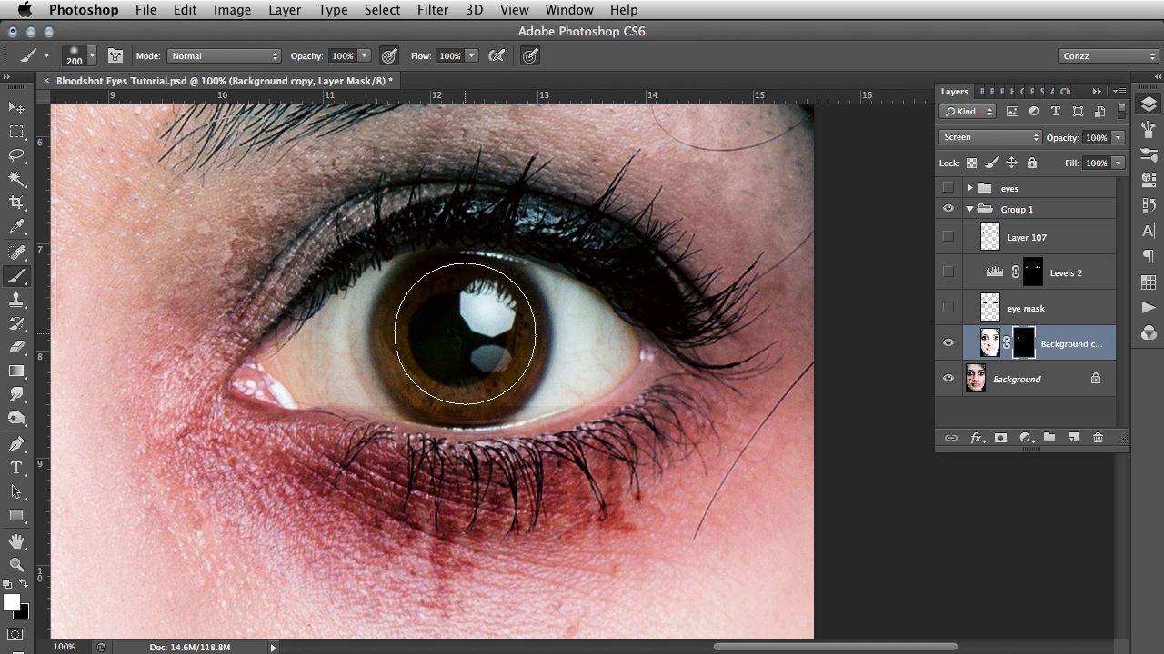
pyautogui.click(464, 334)
pyautogui.click(464, 334)
pyautogui.click(466, 334)
pyautogui.click(464, 335)
pyautogui.press('[')
pyautogui.press('[')
pyautogui.press('[')
pyautogui.press('[')
pyautogui.press('[')
pyautogui.press('[')
pyautogui.press('[')
pyautogui.press('[')
pyautogui.press('[')
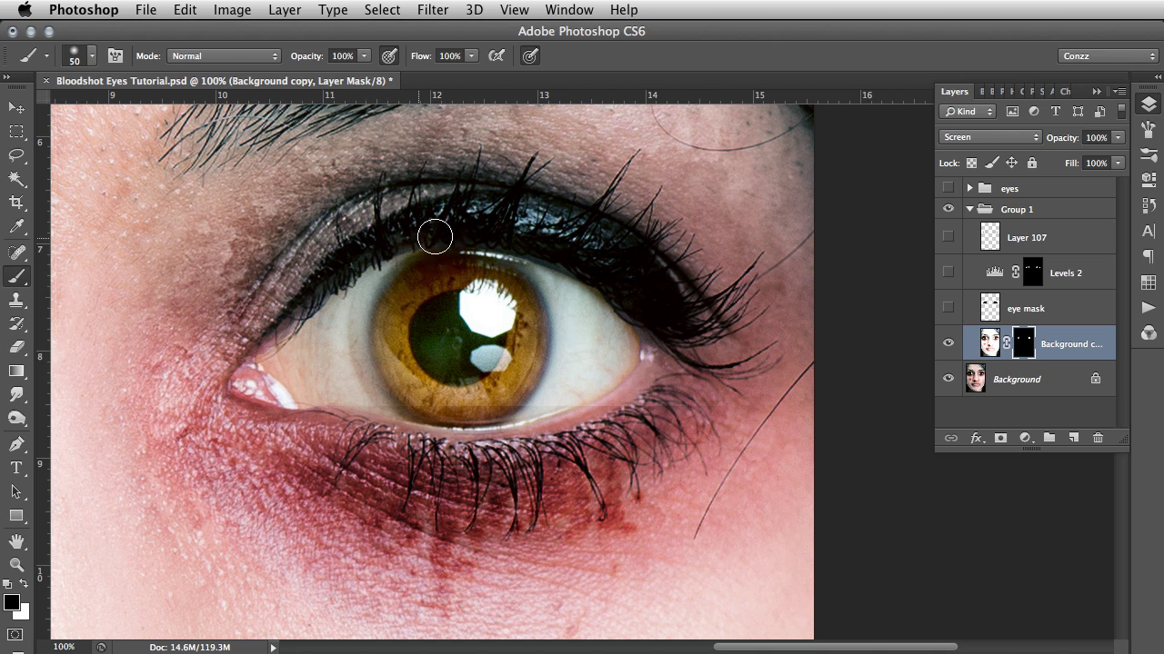
pyautogui.moveTo(452, 329)
pyautogui.mouseDown()
pyautogui.moveTo(458, 357)
pyautogui.moveTo(452, 342)
pyautogui.moveTo(440, 350)
pyautogui.moveTo(450, 366)
pyautogui.moveTo(472, 345)
pyautogui.moveTo(467, 365)
pyautogui.moveTo(457, 368)
pyautogui.moveTo(483, 328)
pyautogui.moveTo(438, 316)
pyautogui.mouseUp()
# Step: Make Levels 2 and Layer 107 visible again and select Layer 107
pyautogui.click(946, 275)
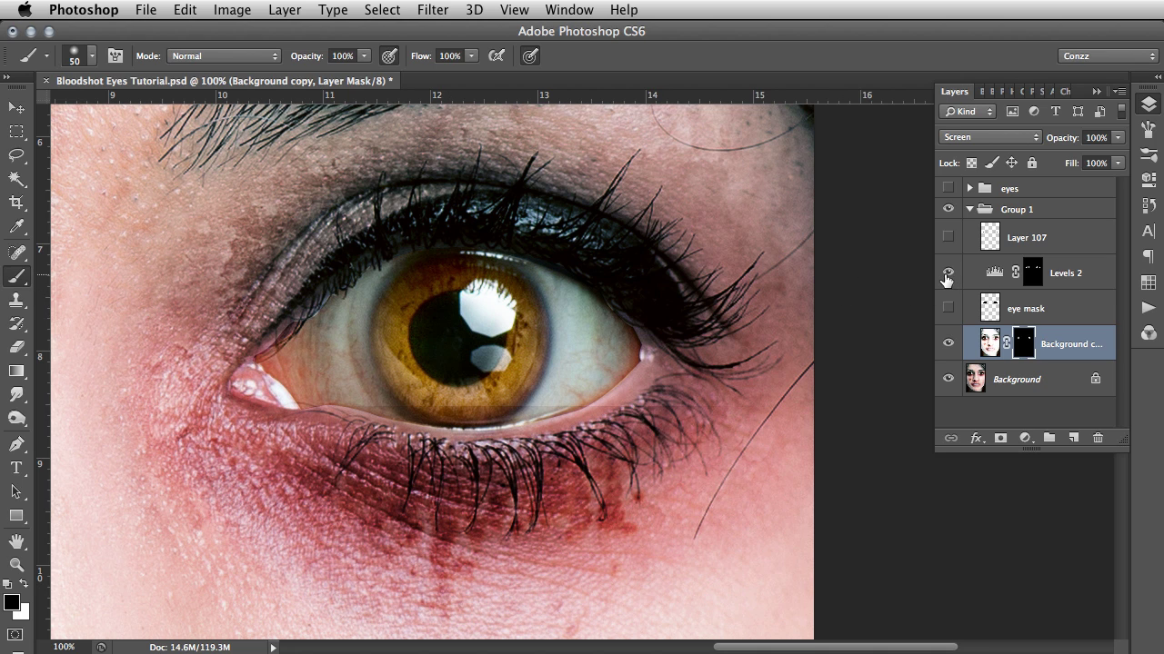
pyautogui.click(948, 238)
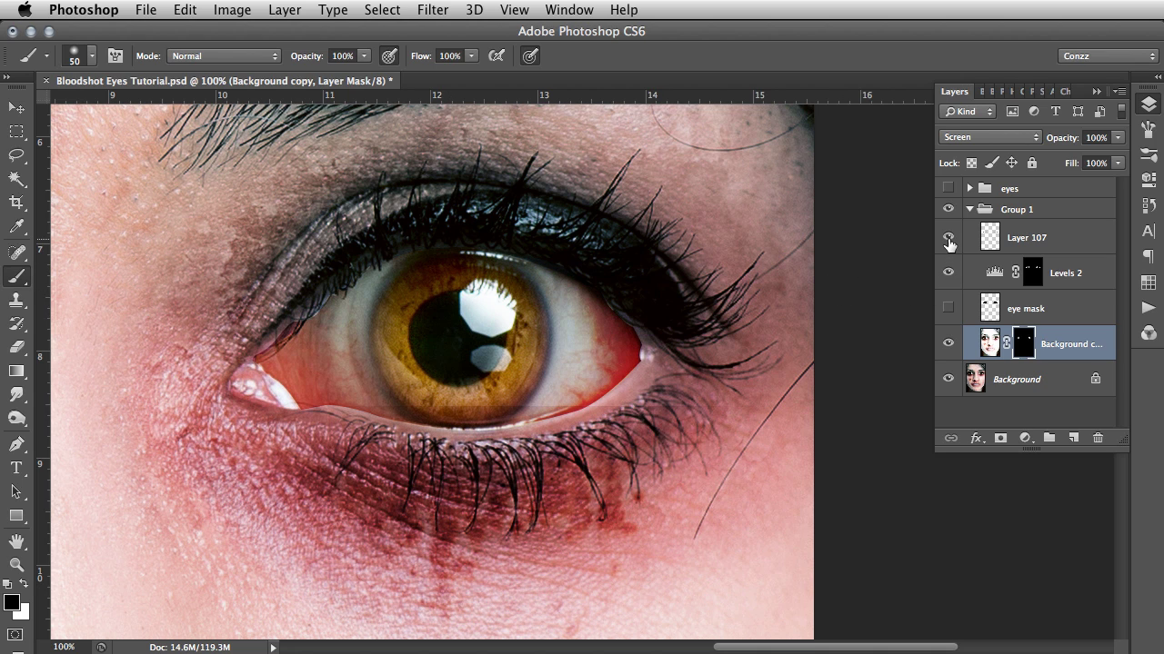
pyautogui.hscroll(-3, 457, 393)
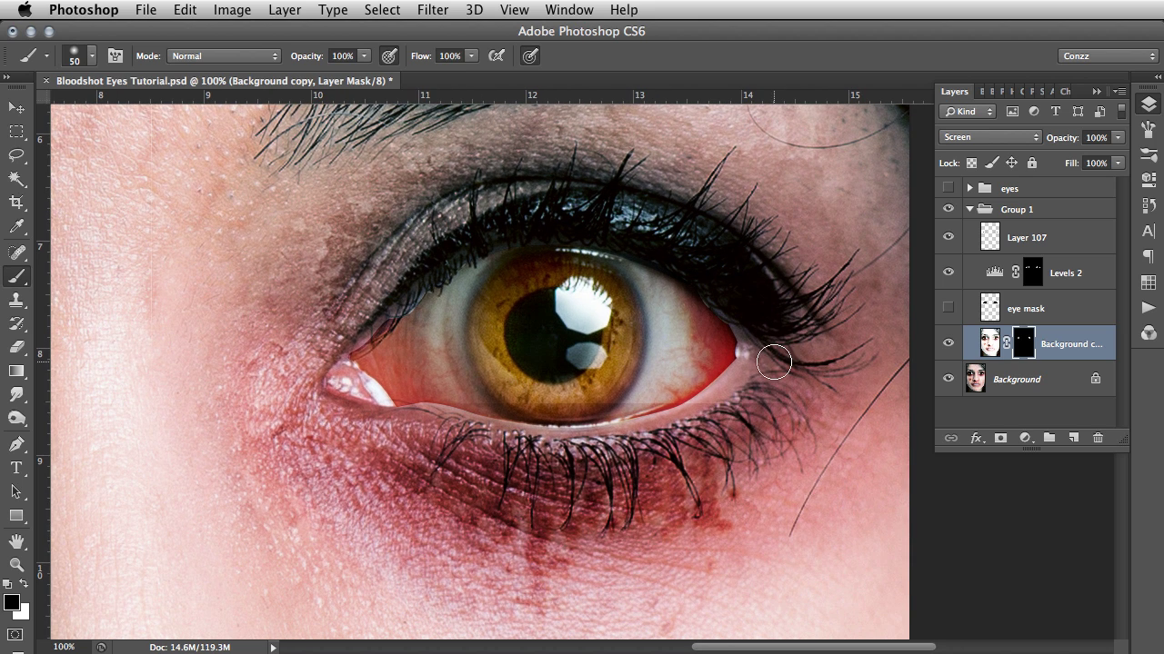
pyautogui.hscroll(-3, 545, 418)
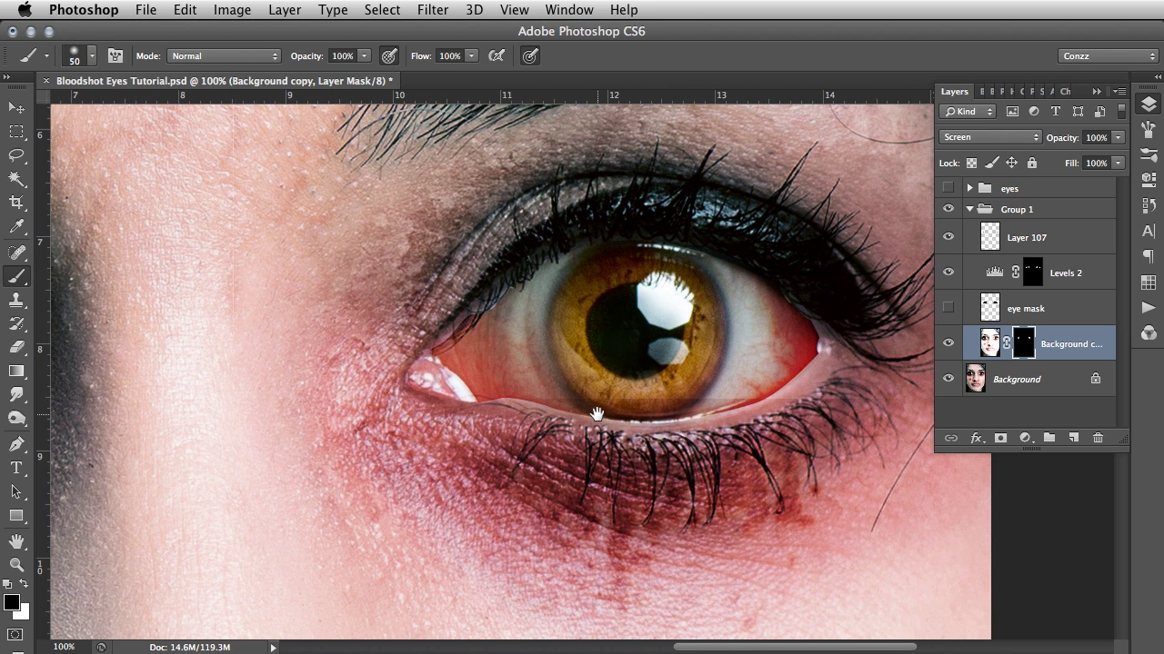
pyautogui.click(1048, 242)
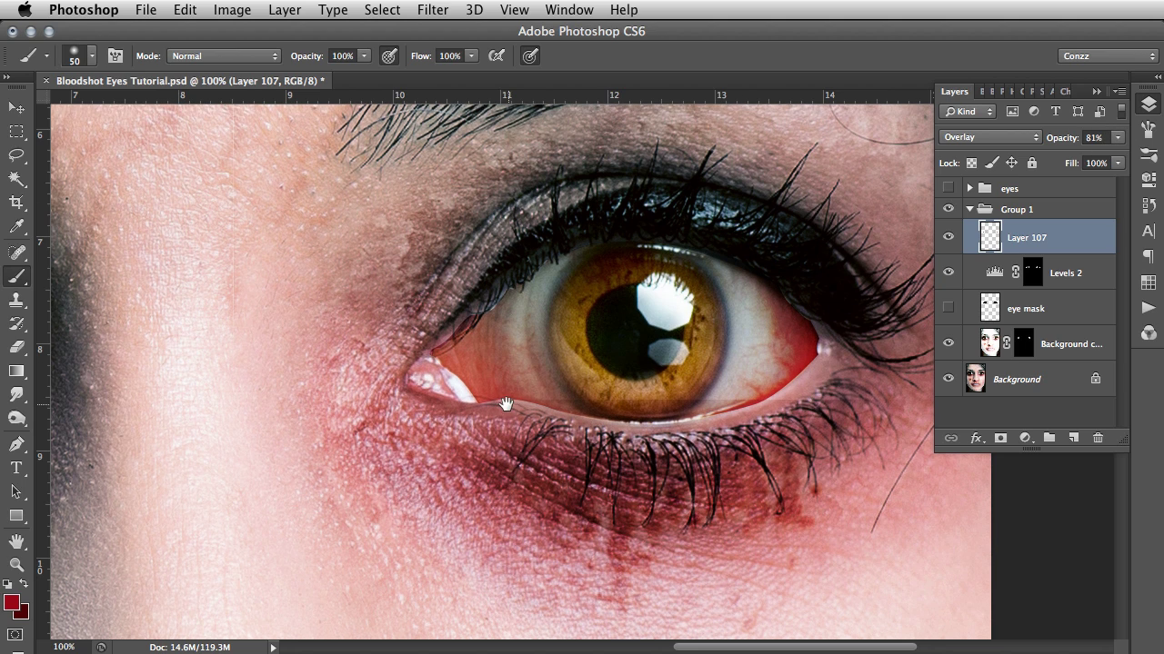
pyautogui.hscroll(3, 509, 364)
pyautogui.scroll(-1, 509, 364)
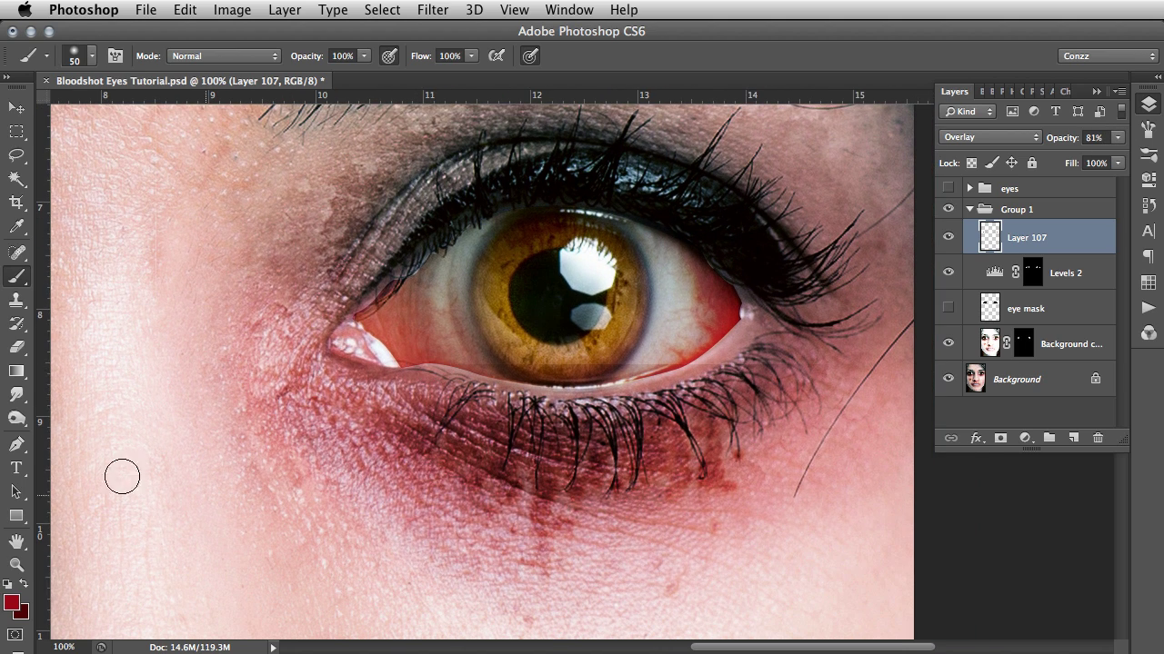
pyautogui.click(17, 565)
# Step: Zoom into the inner eye corner and set up a small full-strength Blur brush on the Levels 2 mask
pyautogui.click(410, 337)
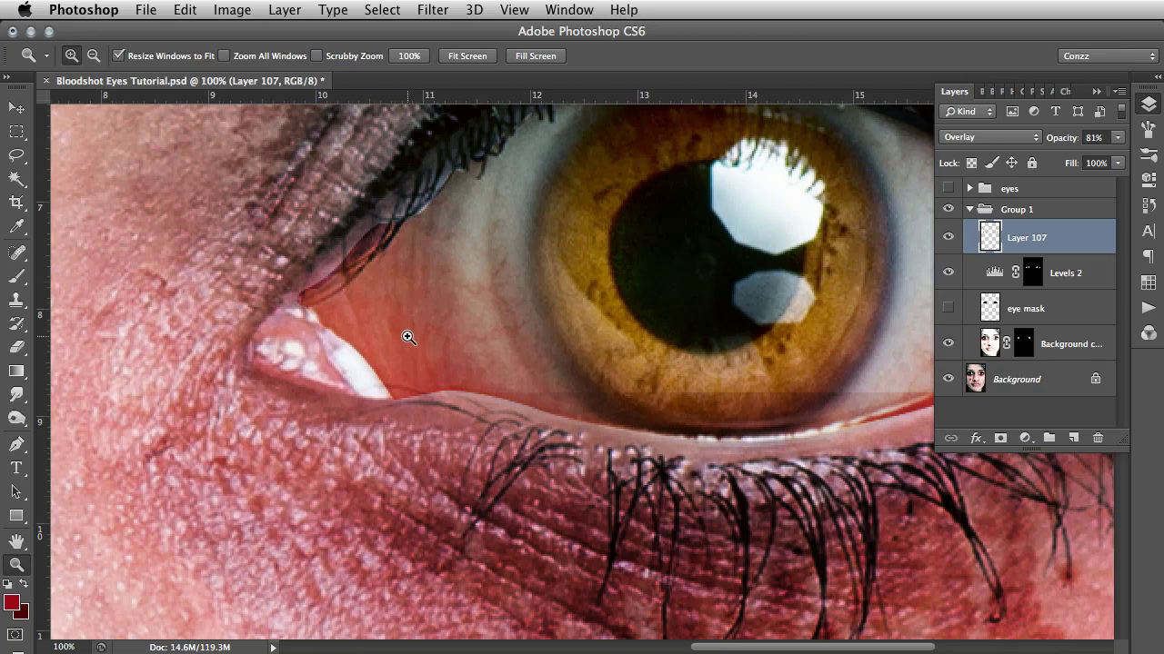
pyautogui.click(404, 332)
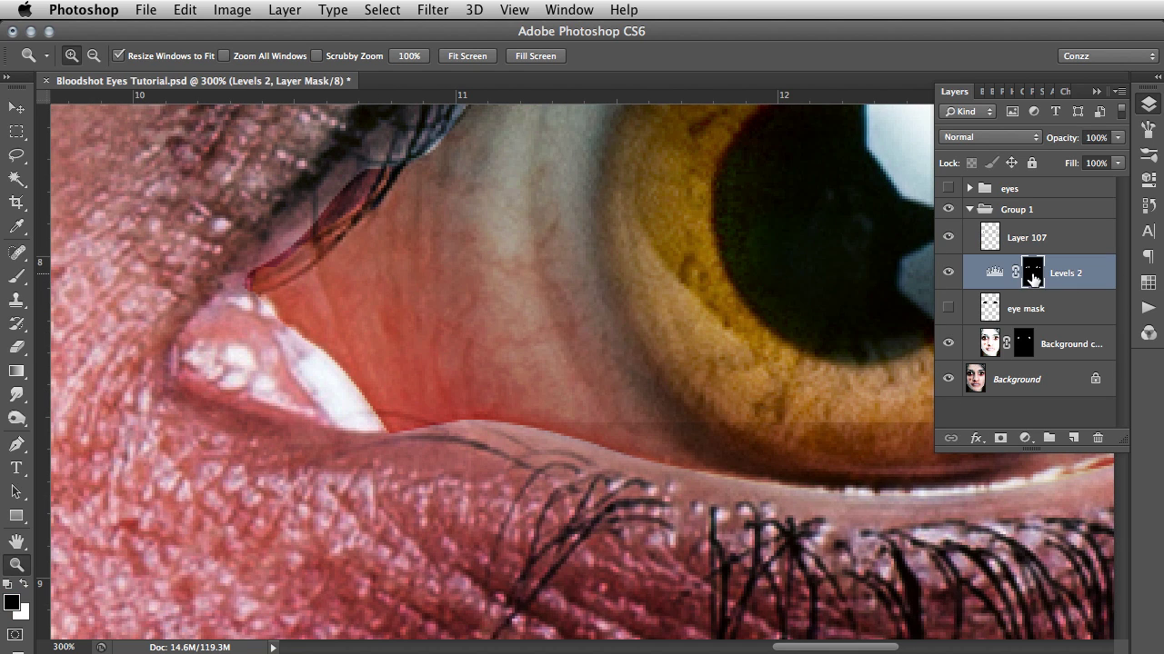
pyautogui.click(1033, 272)
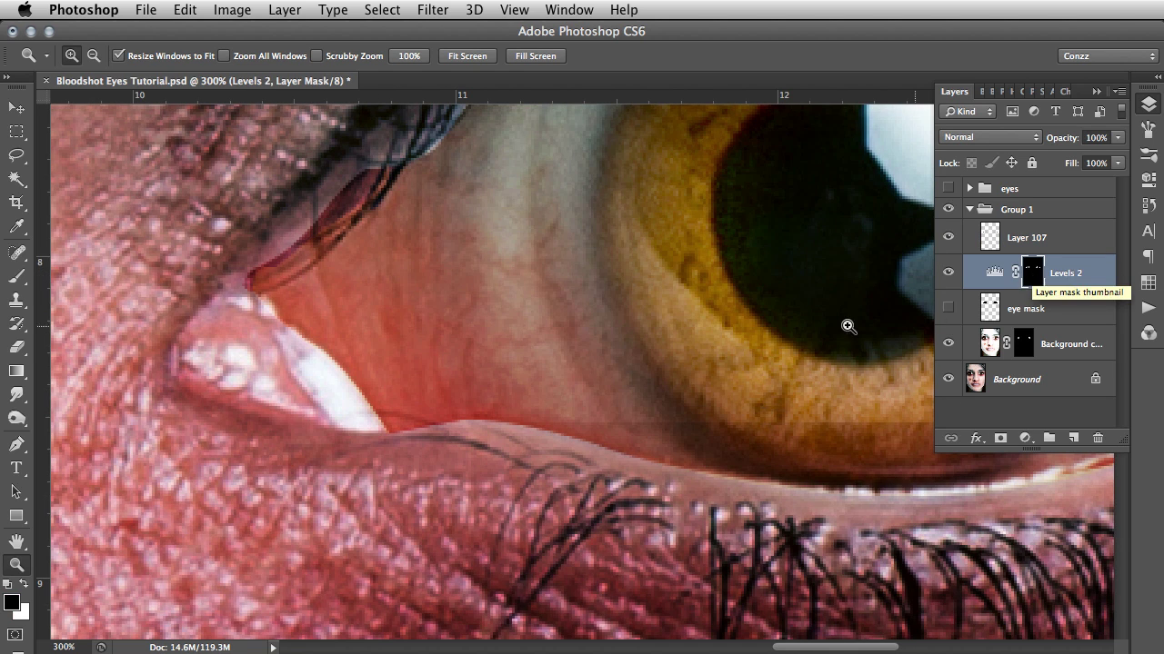
pyautogui.keyDown('alt'); pyautogui.click(18, 396); pyautogui.keyUp('alt')
pyautogui.click(18, 396)
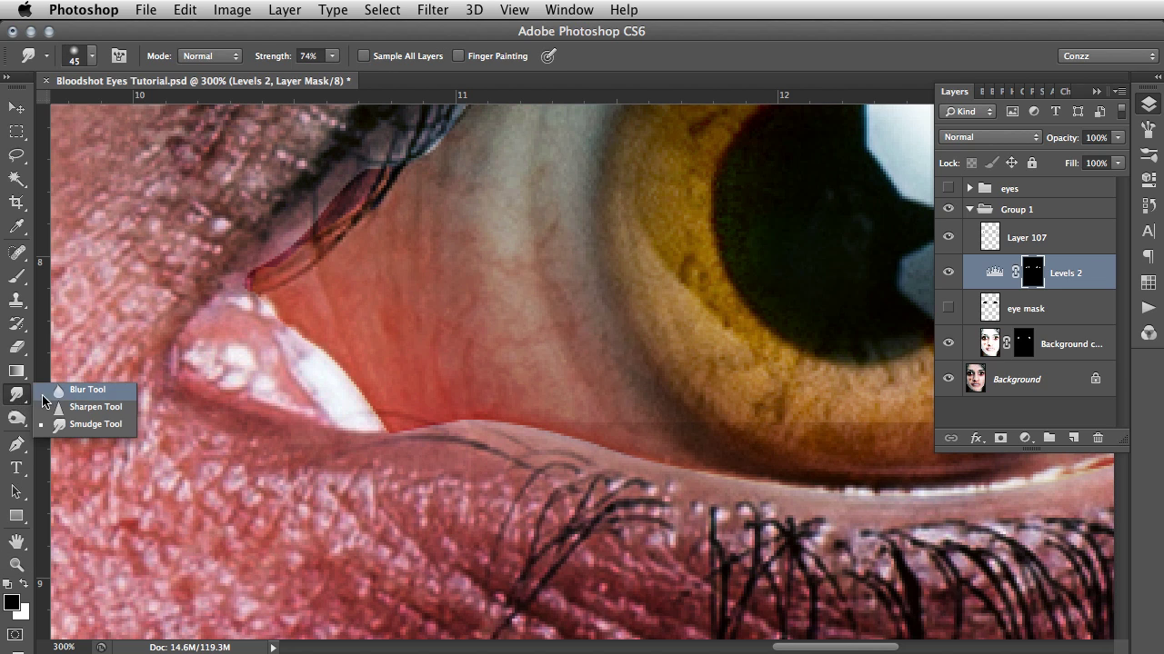
pyautogui.click(77, 391)
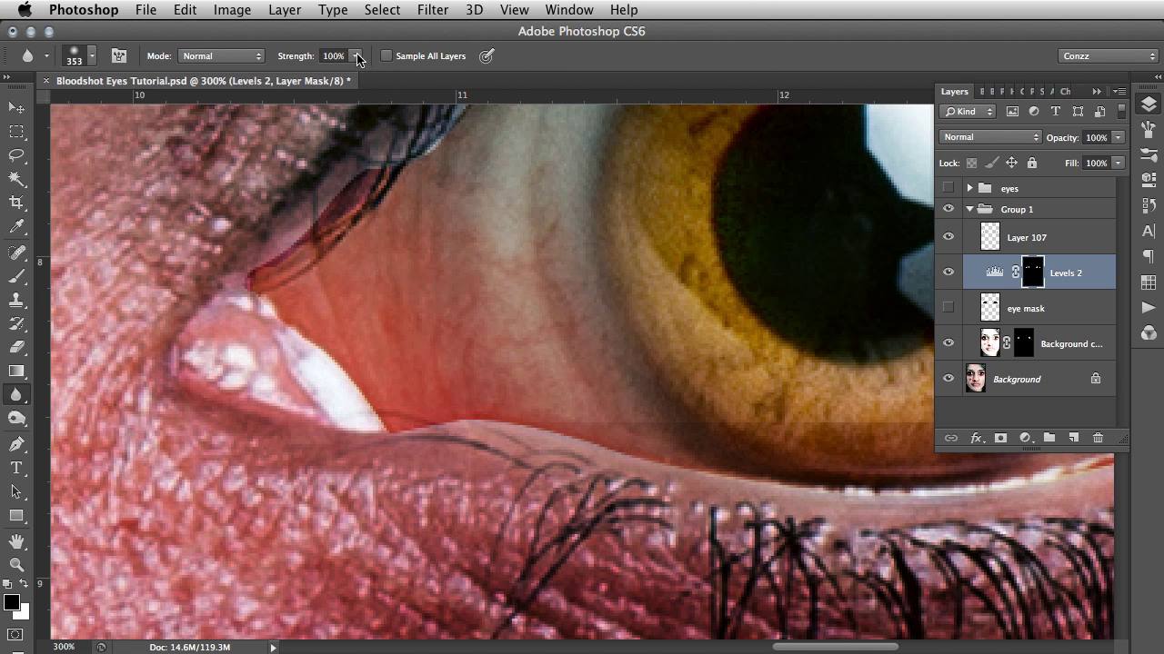
pyautogui.press('[')
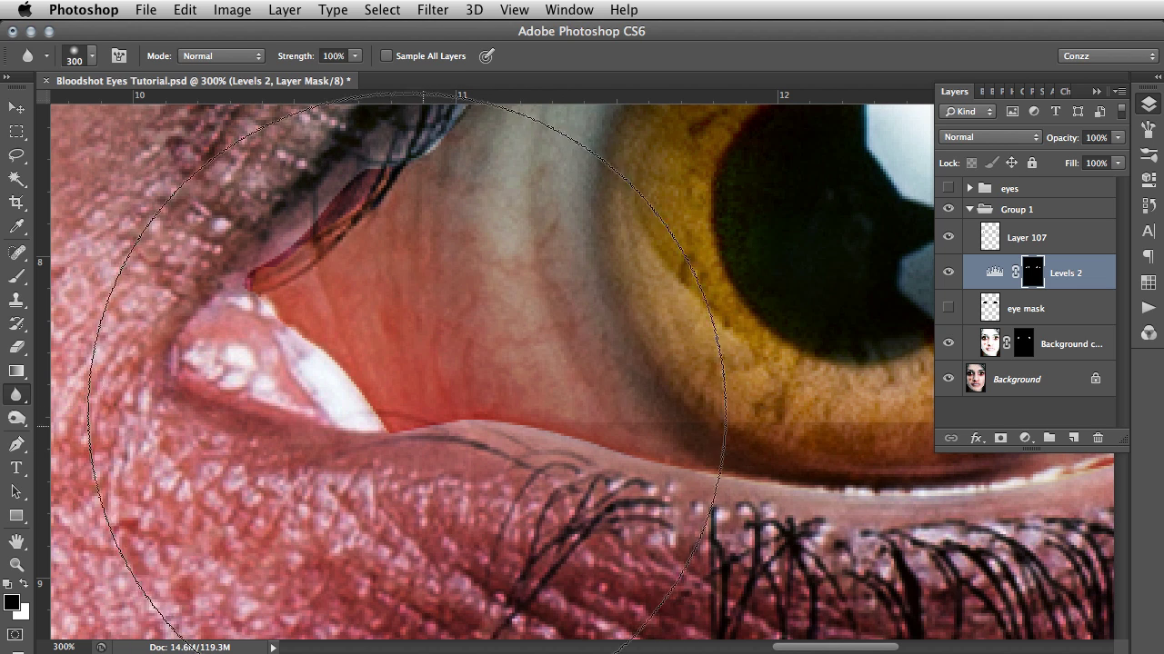
pyautogui.press('[')
pyautogui.press('[')
pyautogui.press('[')
pyautogui.press('[')
pyautogui.press('[')
pyautogui.press('[')
pyautogui.press('[')
pyautogui.press('[')
pyautogui.press('[')
pyautogui.press('[')
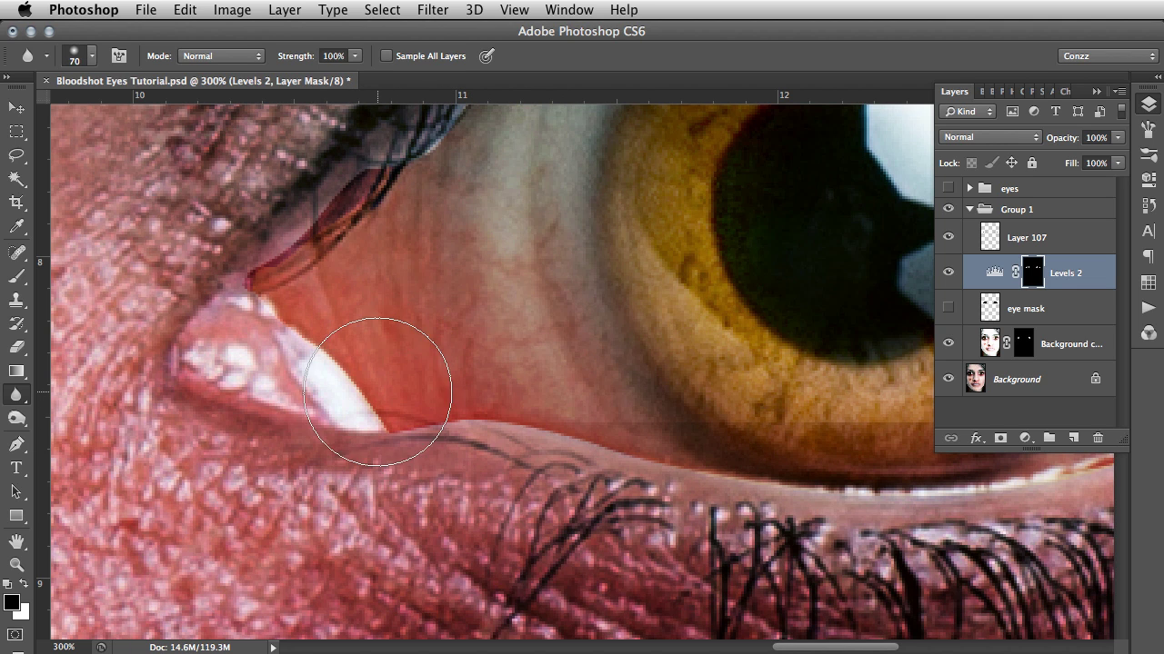
pyautogui.press('[')
pyautogui.press('[')
pyautogui.press('[')
pyautogui.press('[')
pyautogui.press('[')
pyautogui.press('[')
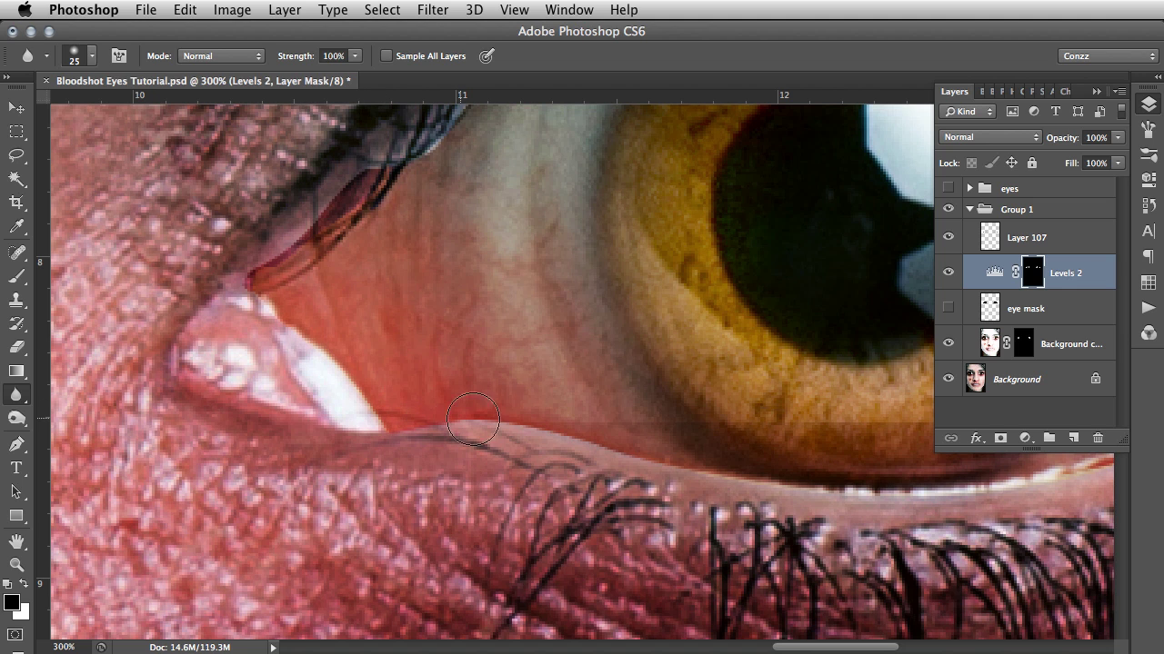
# Step: Blur the red edge at the inner corner and the lower lash line and eyelid edge
pyautogui.moveTo(759, 498); pyautogui.dragTo(397, 493)
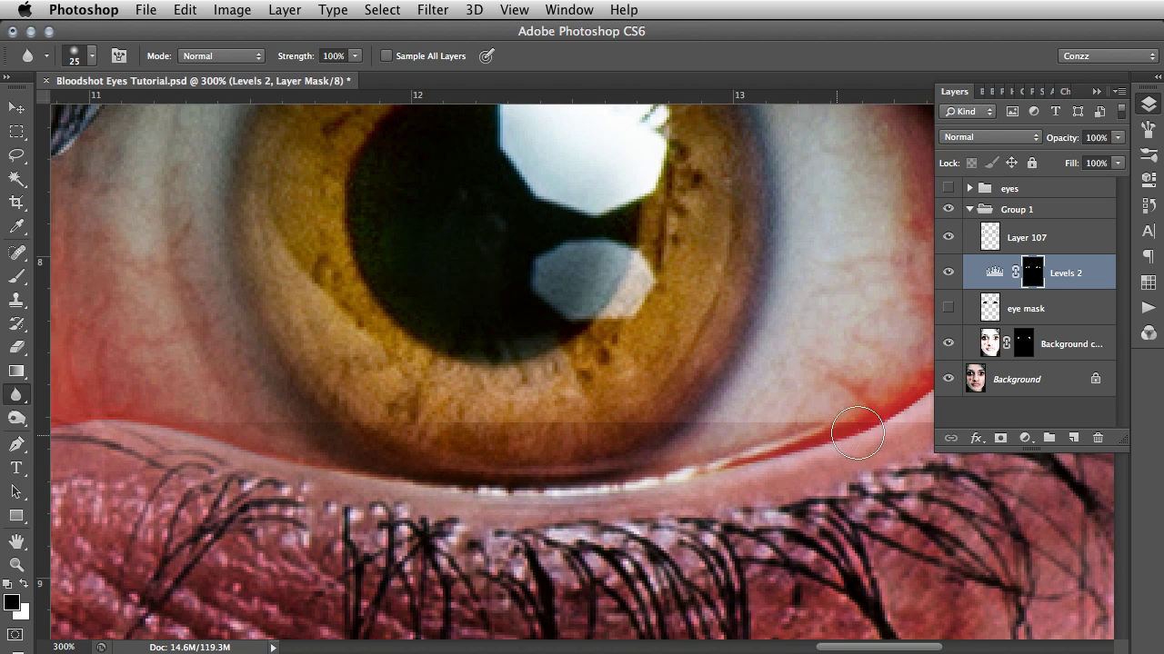
pyautogui.moveTo(813, 476); pyautogui.dragTo(392, 500)
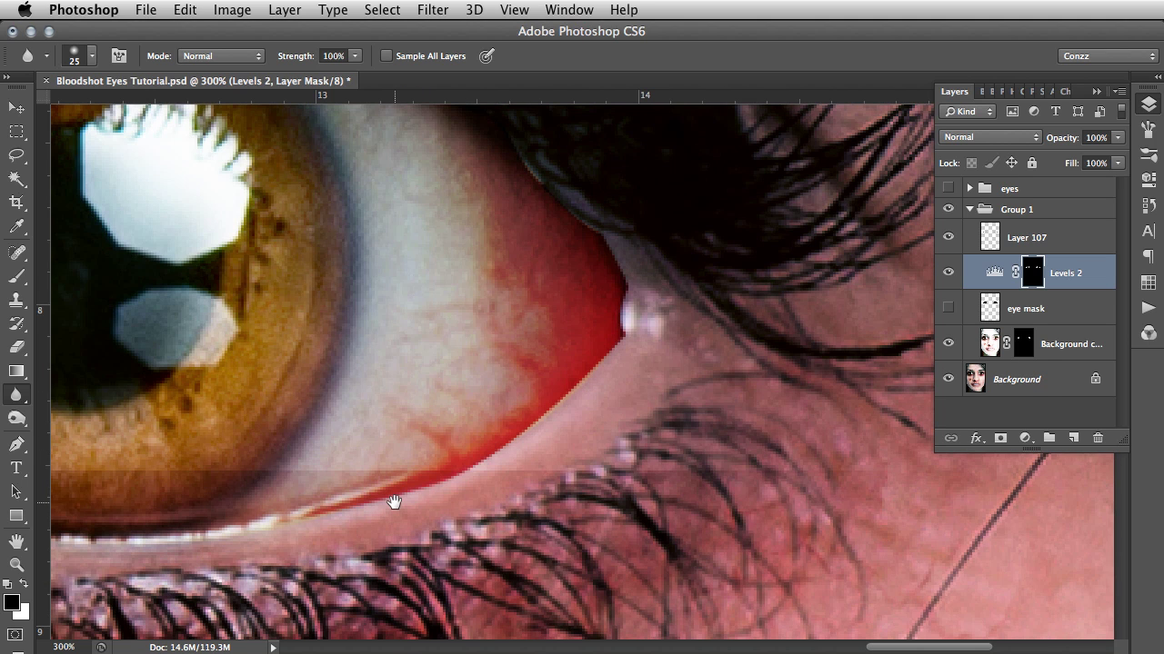
pyautogui.moveTo(498, 463)
pyautogui.mouseDown()
pyautogui.moveTo(593, 361)
pyautogui.moveTo(649, 259)
pyautogui.moveTo(610, 221)
pyautogui.moveTo(595, 274)
pyautogui.mouseUp()
pyautogui.moveTo(531, 257); pyautogui.dragTo(774, 494)
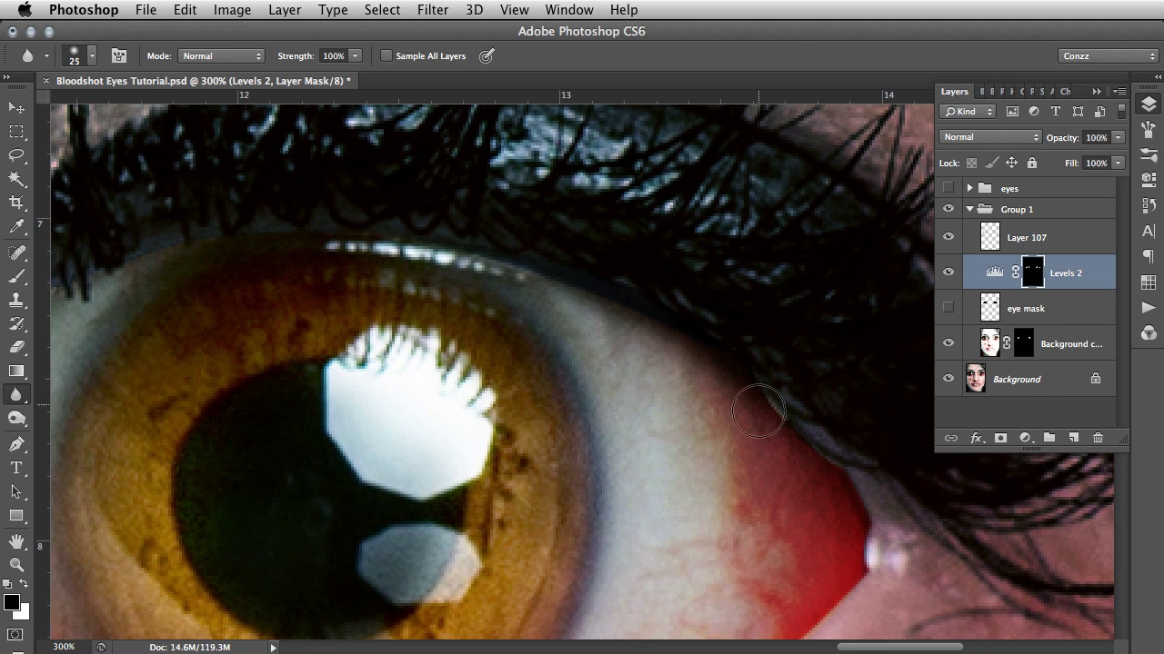
pyautogui.moveTo(580, 367); pyautogui.dragTo(773, 416)
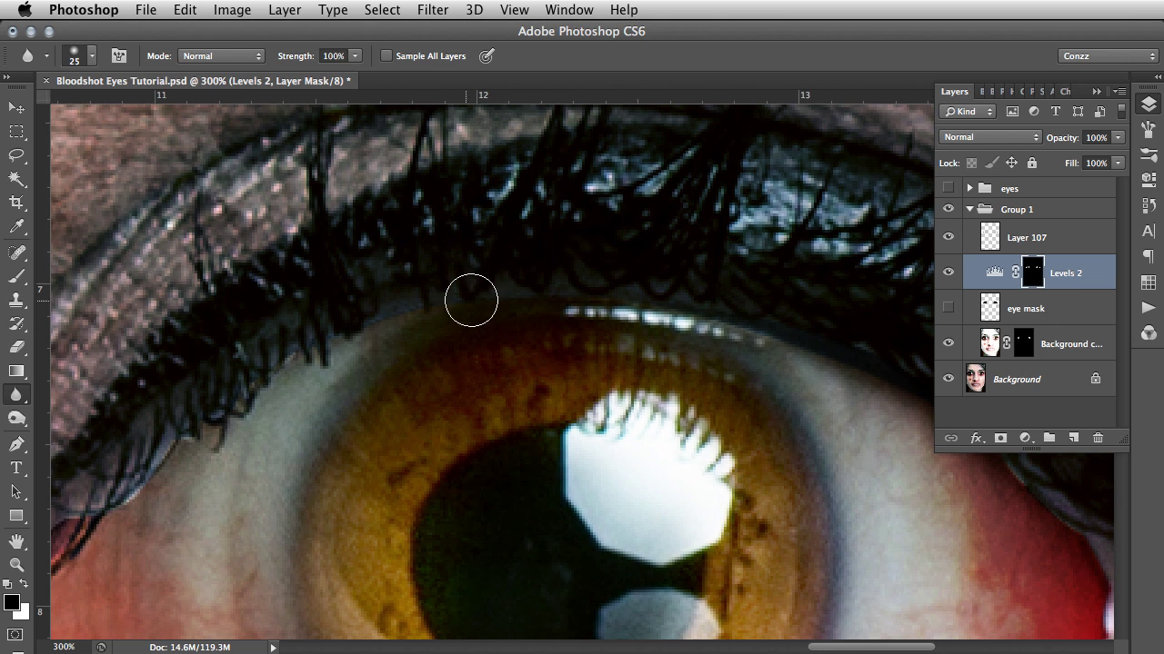
pyautogui.moveTo(306, 410); pyautogui.dragTo(533, 330)
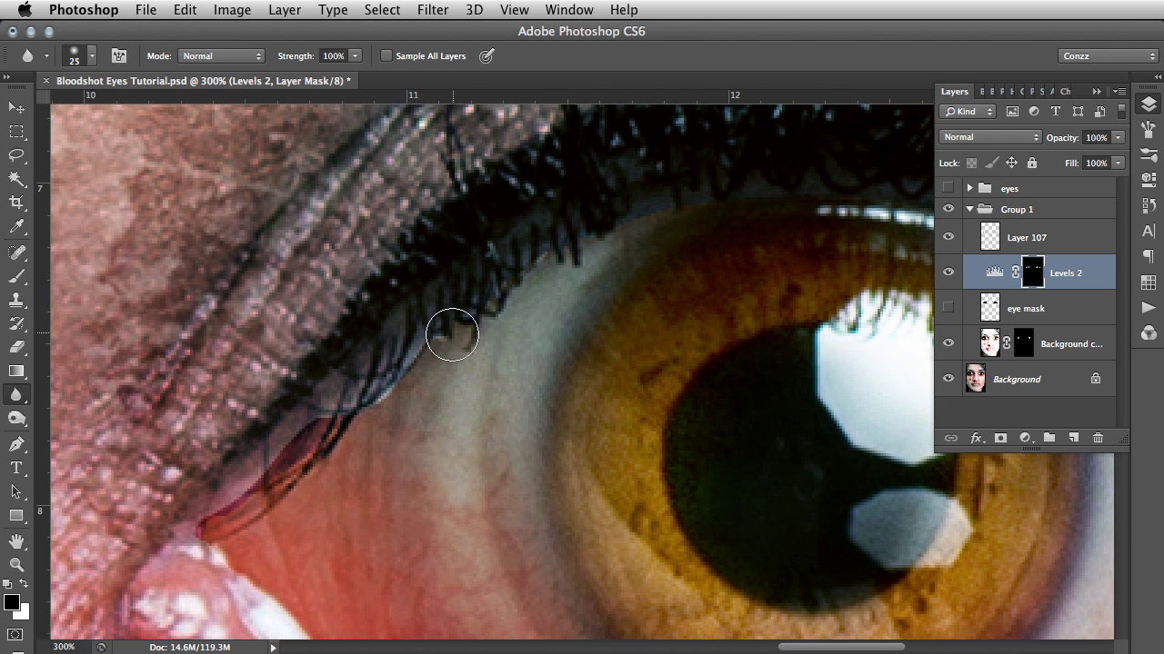
pyautogui.moveTo(411, 359)
pyautogui.mouseDown()
pyautogui.moveTo(355, 407)
pyautogui.moveTo(308, 417)
pyautogui.moveTo(185, 542)
pyautogui.mouseUp()
# Step: Blur the red mask edge at the eye corner near the lower lashes
pyautogui.hscroll(-10, 819, 335)
pyautogui.scroll(-3, 827, 329)
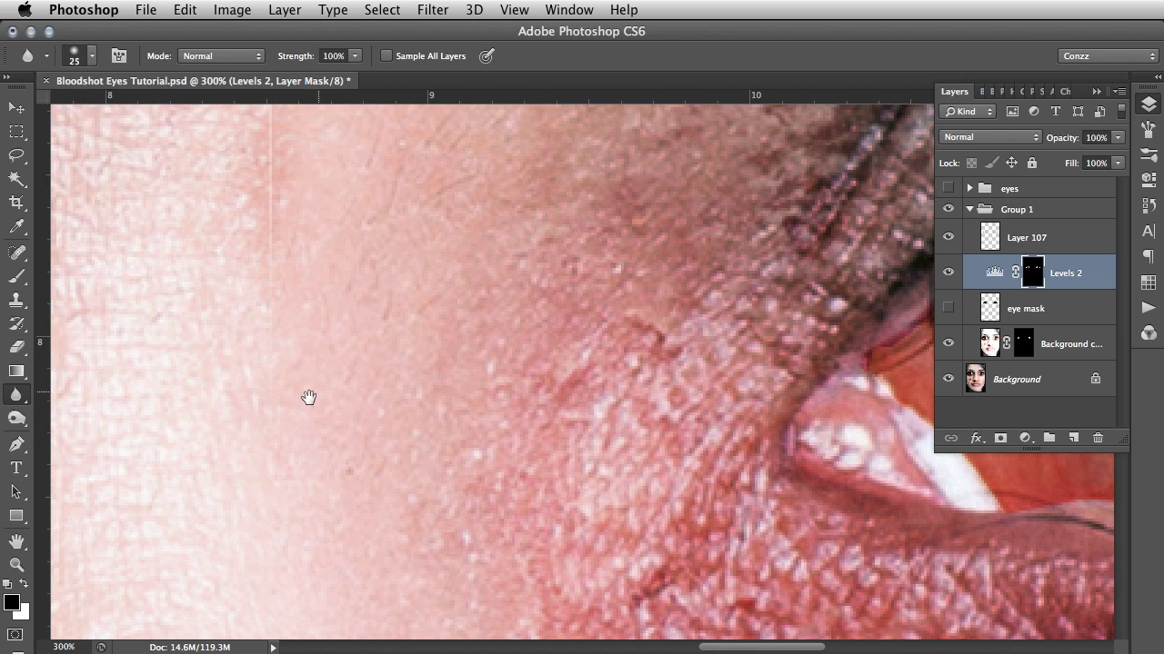
pyautogui.hscroll(-8, 796, 400)
pyautogui.scroll(1, 797, 401)
pyautogui.moveTo(387, 413); pyautogui.dragTo(740, 382)
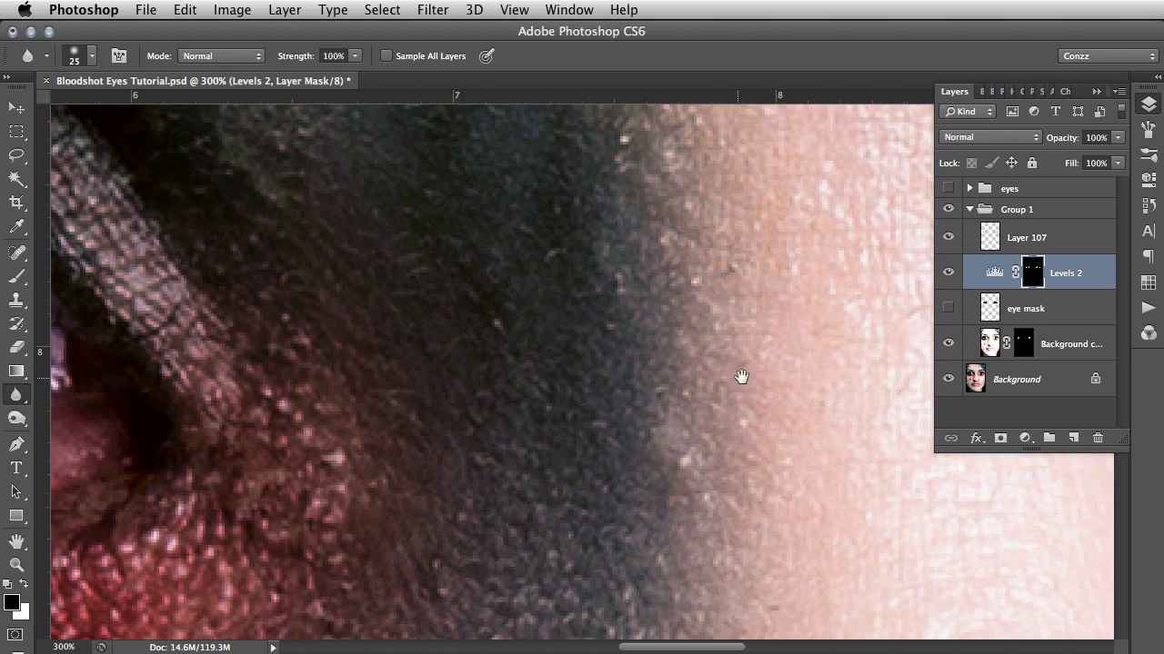
pyautogui.moveTo(427, 400); pyautogui.dragTo(766, 382)
pyautogui.moveTo(441, 344)
pyautogui.mouseDown()
pyautogui.moveTo(418, 405)
pyautogui.moveTo(441, 367)
pyautogui.moveTo(442, 260)
pyautogui.moveTo(414, 252)
pyautogui.mouseUp()
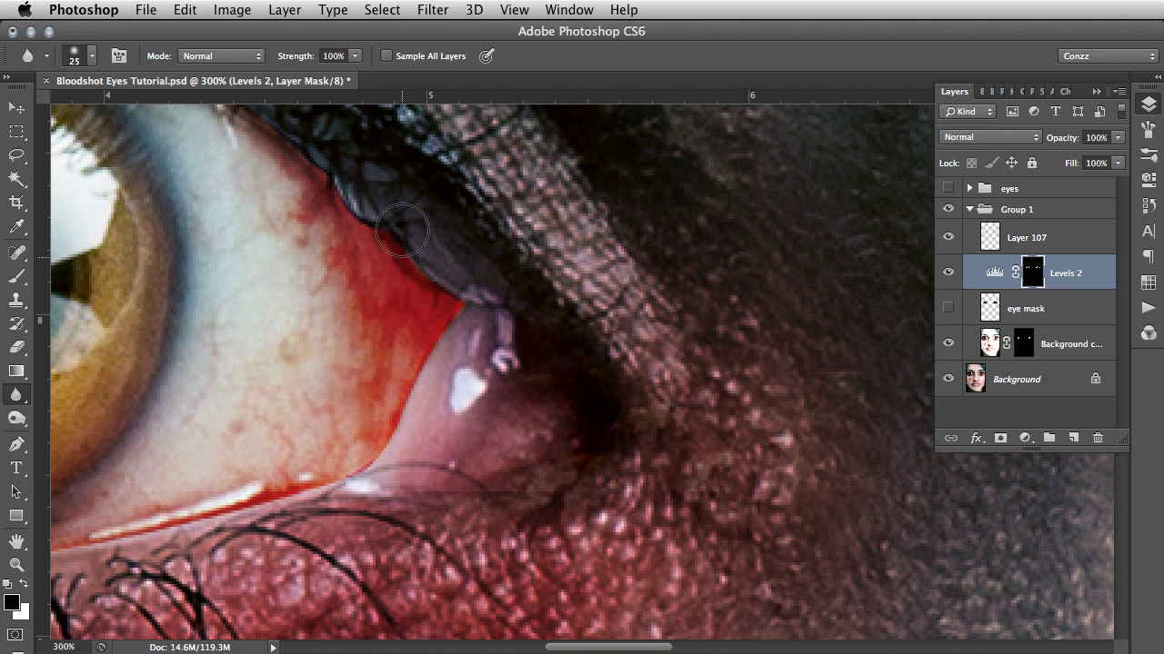
# Step: Blur Layer 107's red edge toward the lid corner, then the Levels 2 mask along the lower rim
pyautogui.click(1037, 240)
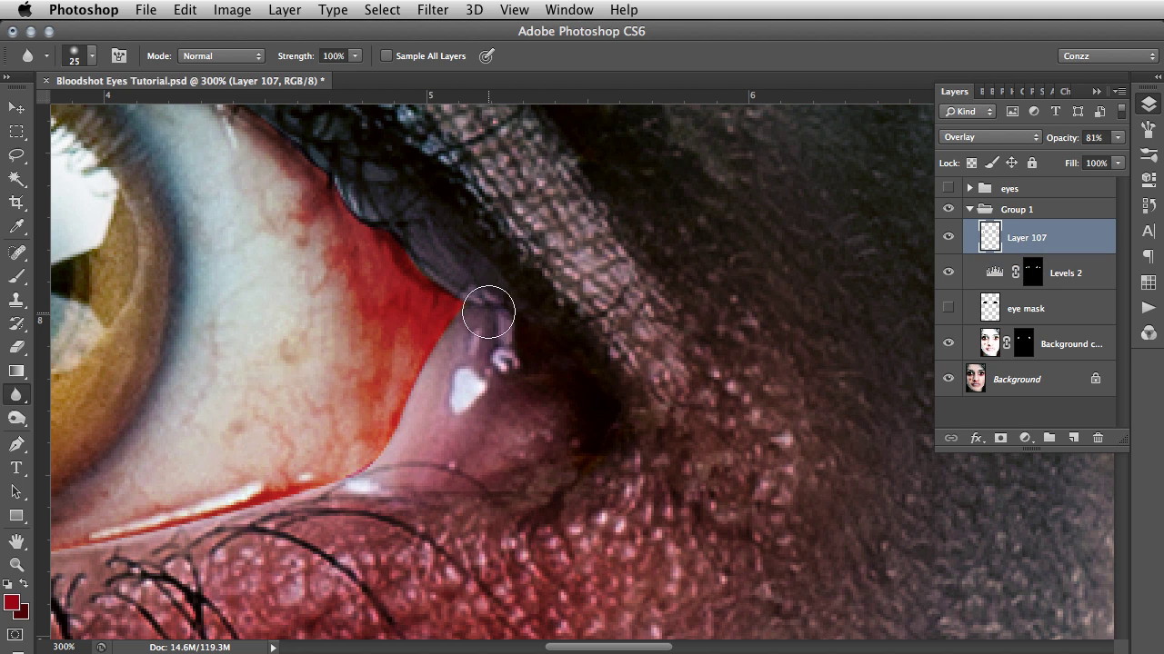
pyautogui.moveTo(482, 312)
pyautogui.mouseDown()
pyautogui.moveTo(435, 356)
pyautogui.moveTo(409, 417)
pyautogui.moveTo(461, 314)
pyautogui.moveTo(407, 249)
pyautogui.moveTo(467, 344)
pyautogui.moveTo(383, 391)
pyautogui.moveTo(350, 469)
pyautogui.moveTo(297, 494)
pyautogui.moveTo(343, 419)
pyautogui.mouseUp()
pyautogui.moveTo(418, 390)
pyautogui.mouseDown()
pyautogui.moveTo(592, 293)
pyautogui.moveTo(717, 259)
pyautogui.mouseUp()
pyautogui.click(1025, 276)
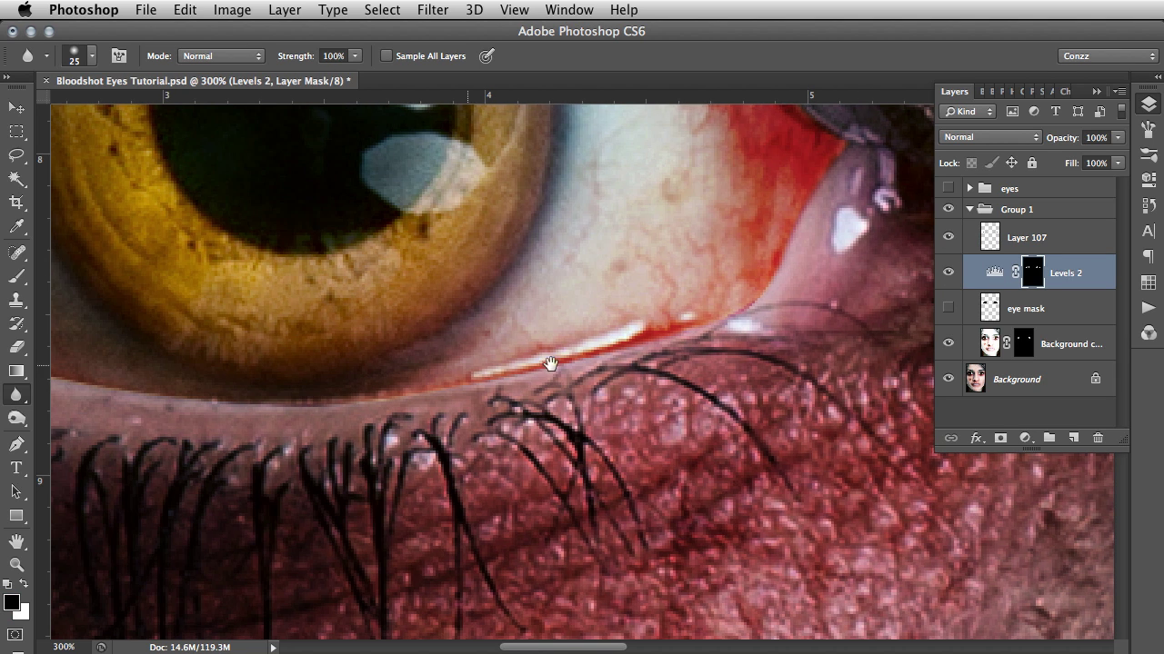
pyautogui.moveTo(584, 361); pyautogui.dragTo(652, 392)
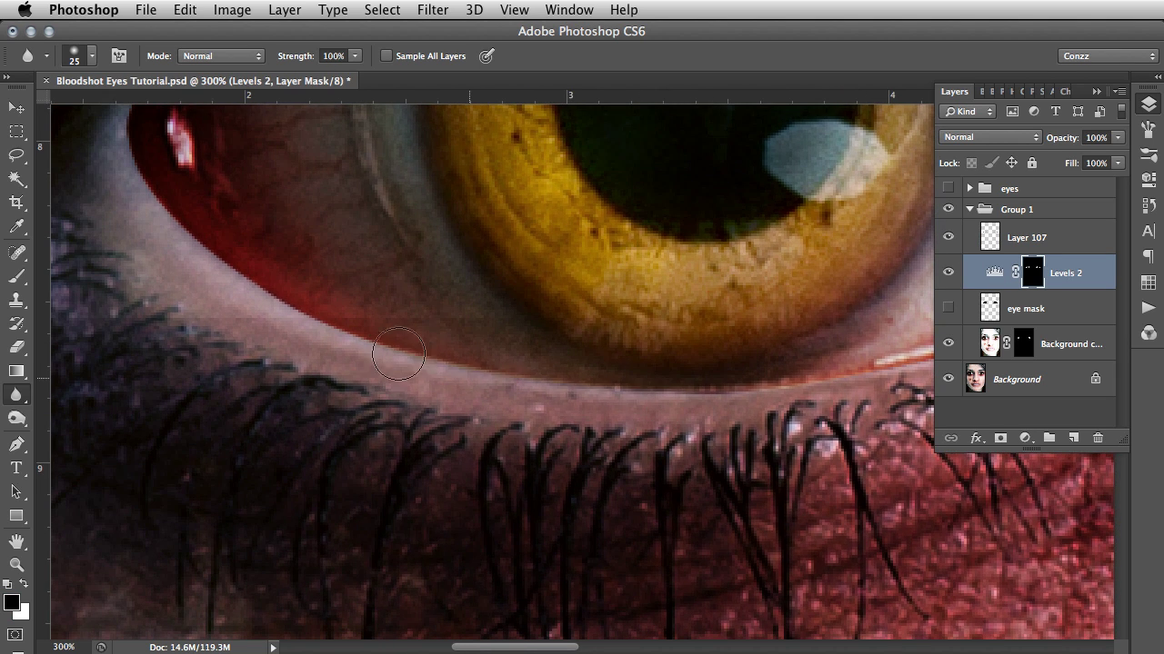
pyautogui.moveTo(202, 220); pyautogui.dragTo(425, 479)
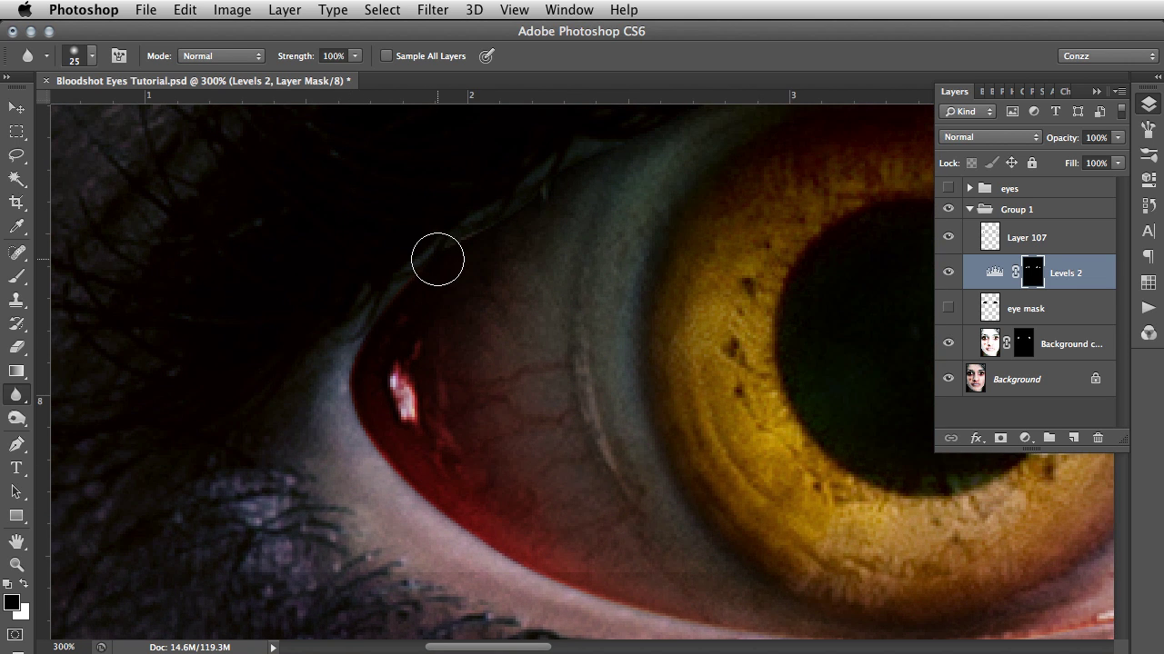
# Step: Compare the irises with Background copy hidden, then move it above the eye mask layer
pyautogui.press('super+minus')
pyautogui.press('super+minus')
pyautogui.press('super+minus')
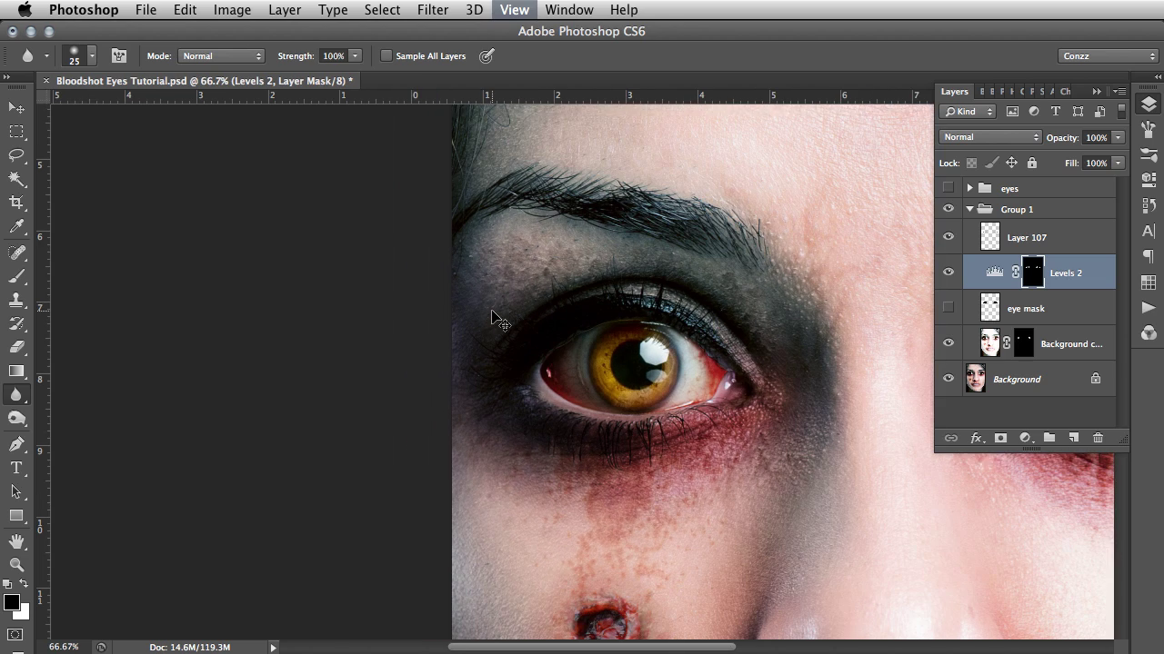
pyautogui.moveTo(697, 332); pyautogui.dragTo(324, 263)
pyautogui.press('super+minus')
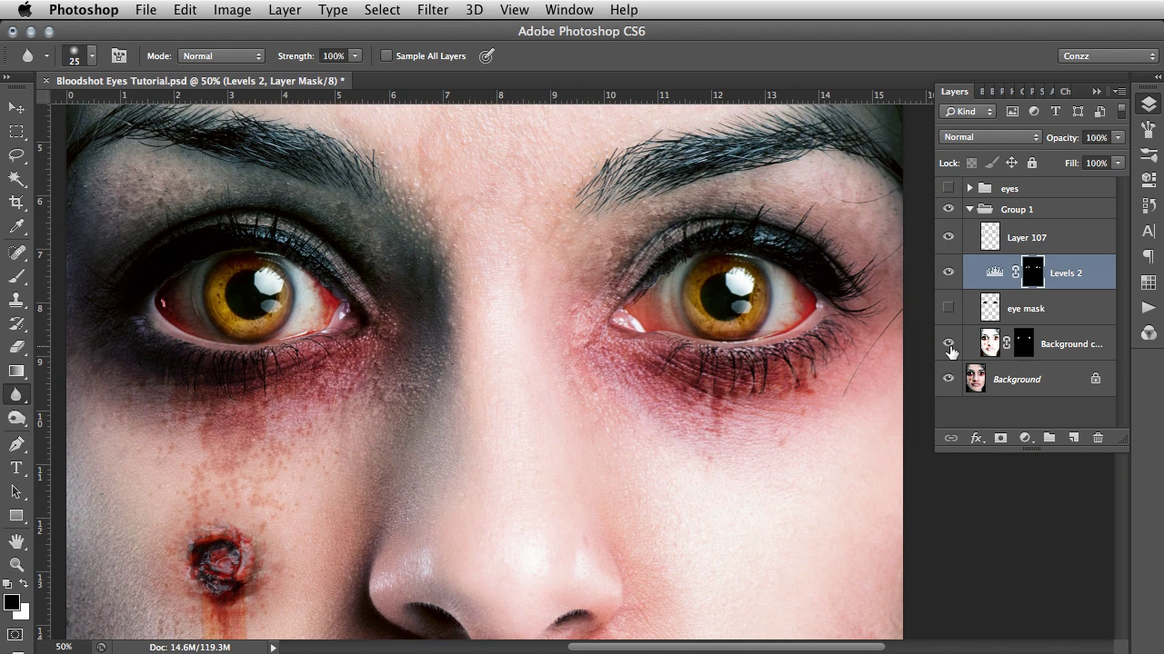
pyautogui.click(948, 346)
pyautogui.click(947, 345)
pyautogui.moveTo(1089, 353); pyautogui.dragTo(1064, 276)
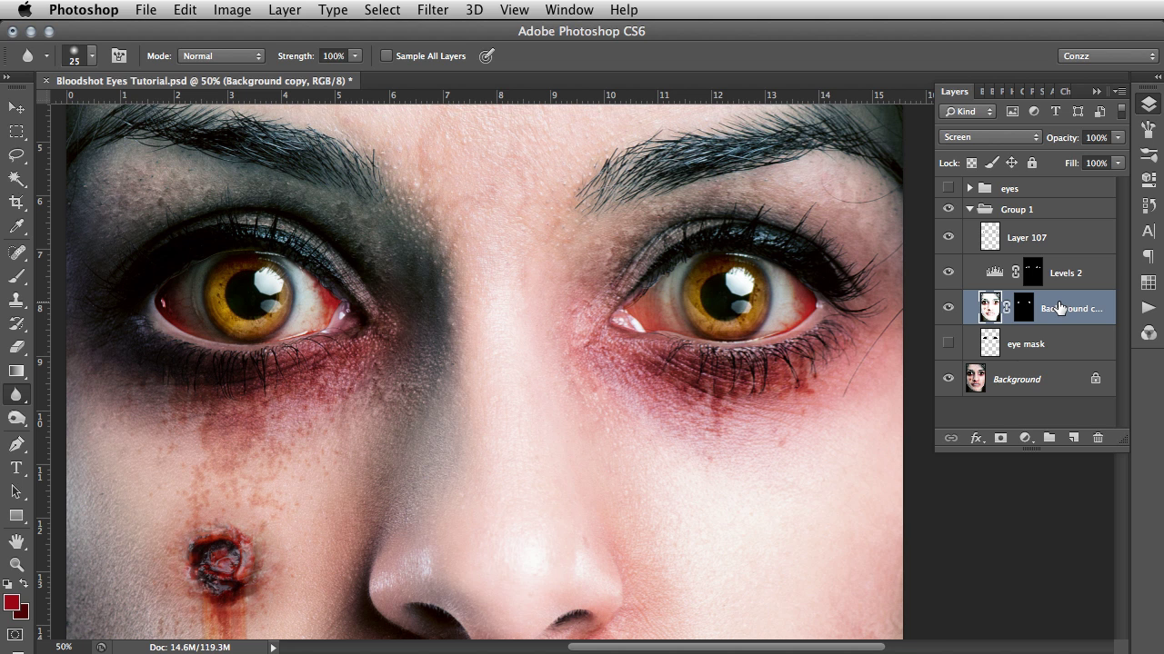
# Step: Lower the Background copy layer's opacity to 58%
pyautogui.press('super+minus')
pyautogui.press('super+minus')
pyautogui.press('super+minus')
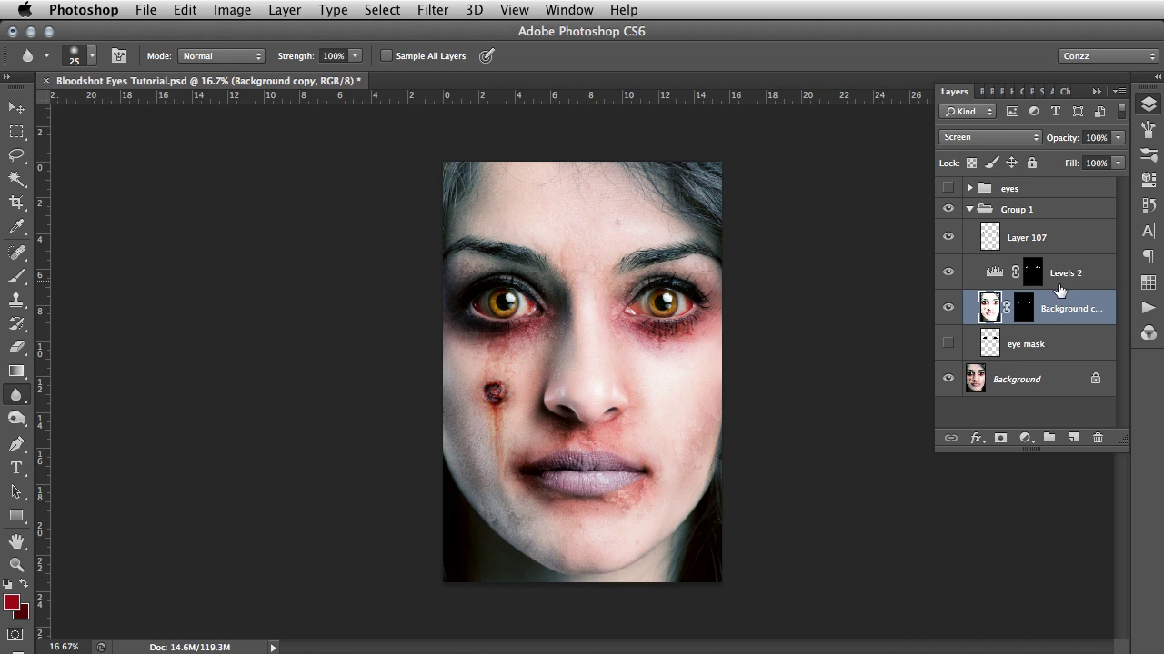
pyautogui.click(1116, 138)
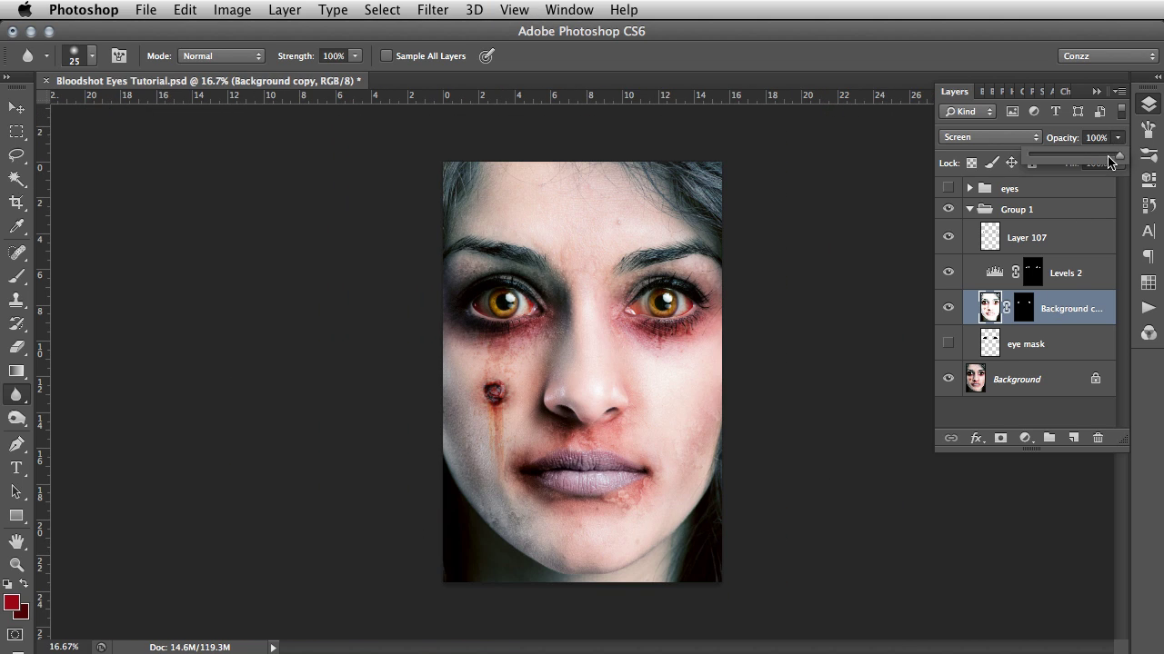
pyautogui.moveTo(1109, 162); pyautogui.dragTo(1076, 165)
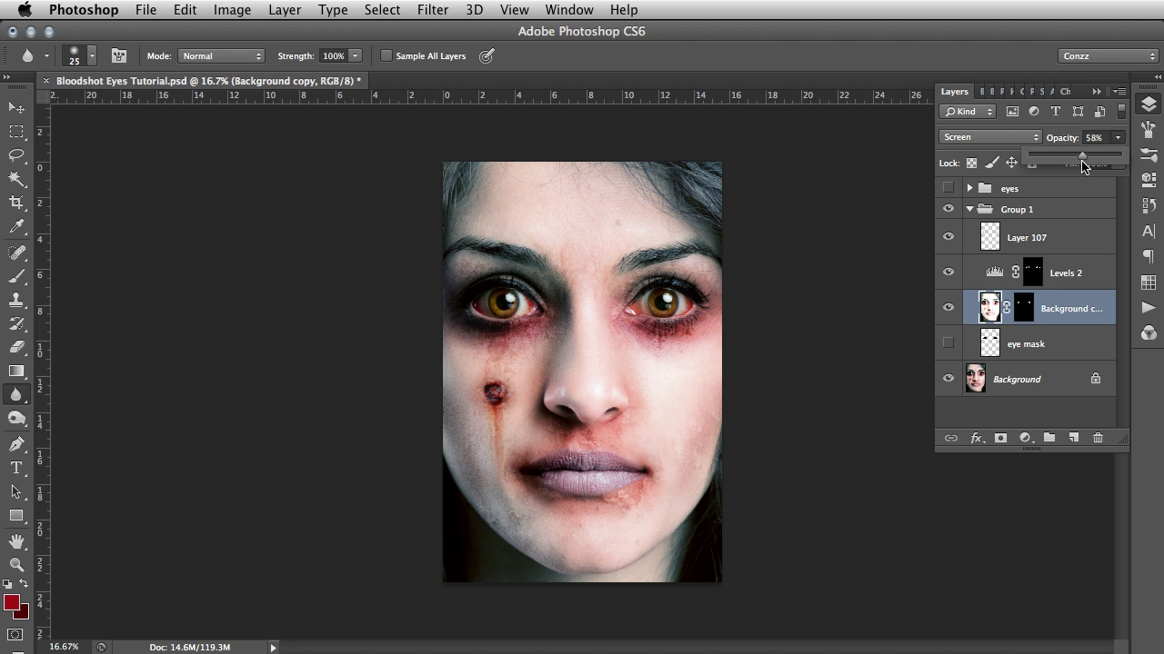
pyautogui.click(998, 210)
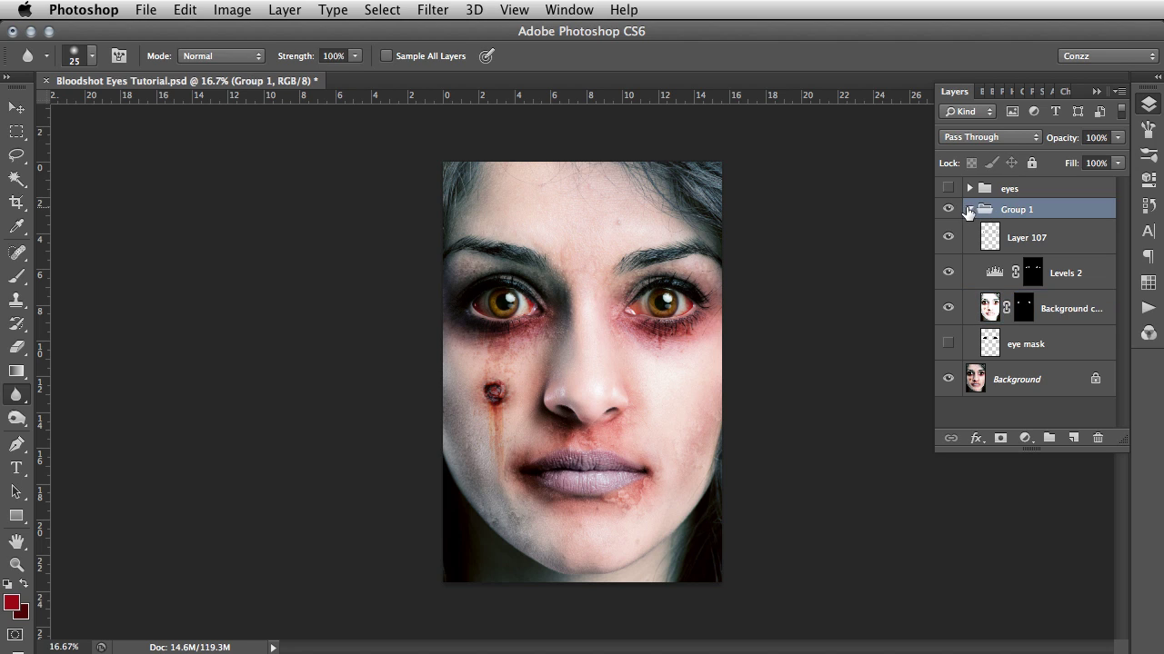
pyautogui.click(17, 564)
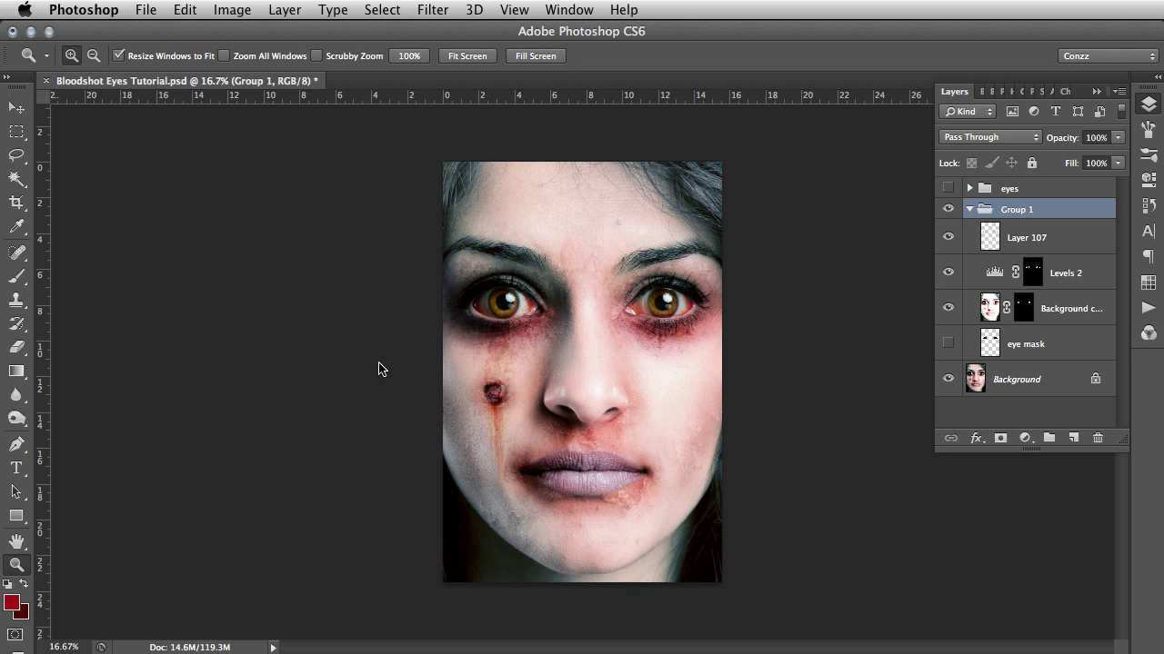
pyautogui.click(592, 302)
pyautogui.click(592, 302)
pyautogui.click(592, 302)
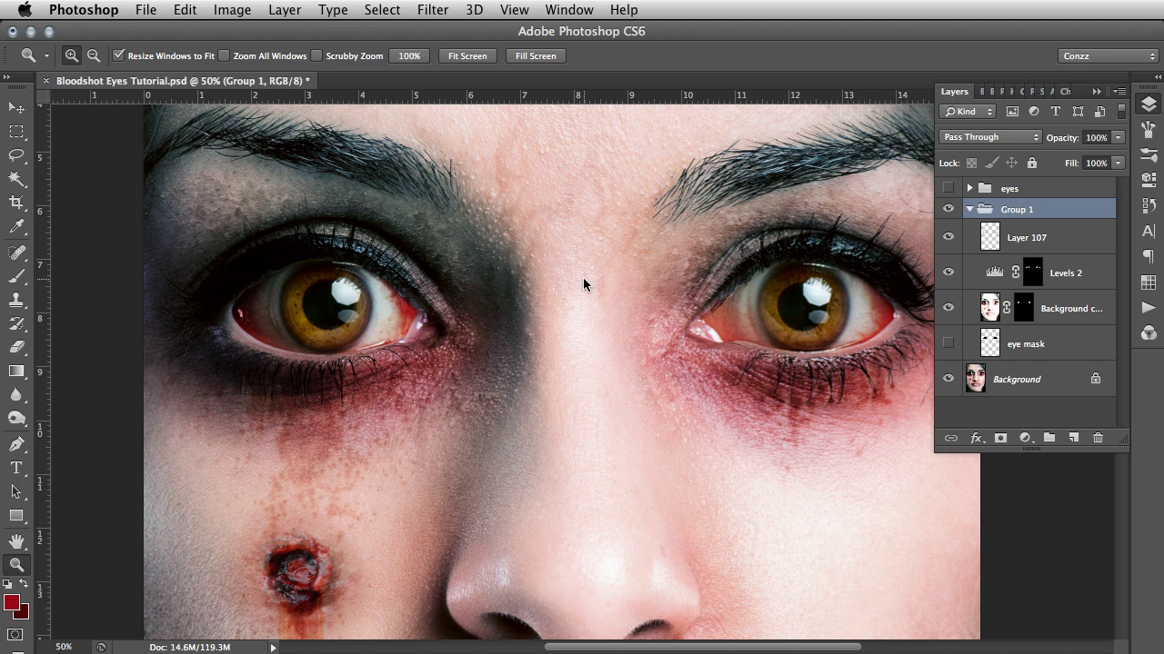
pyautogui.rightClick(583, 277)
pyautogui.click(623, 363)
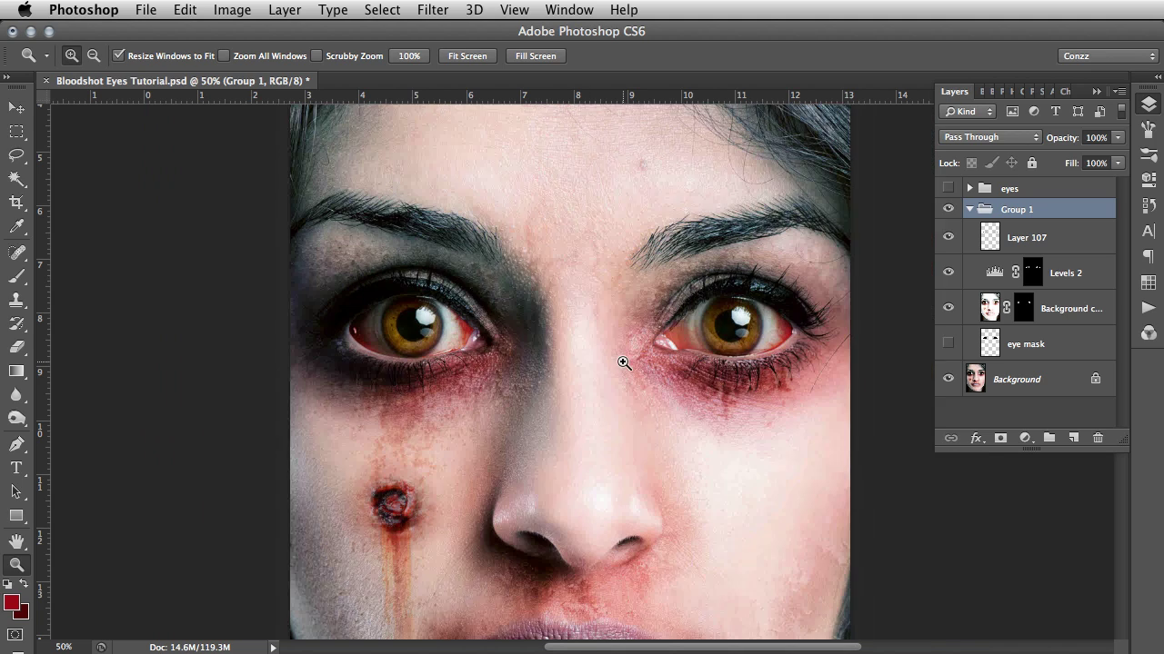
pyautogui.rightClick(627, 305)
pyautogui.click(661, 389)
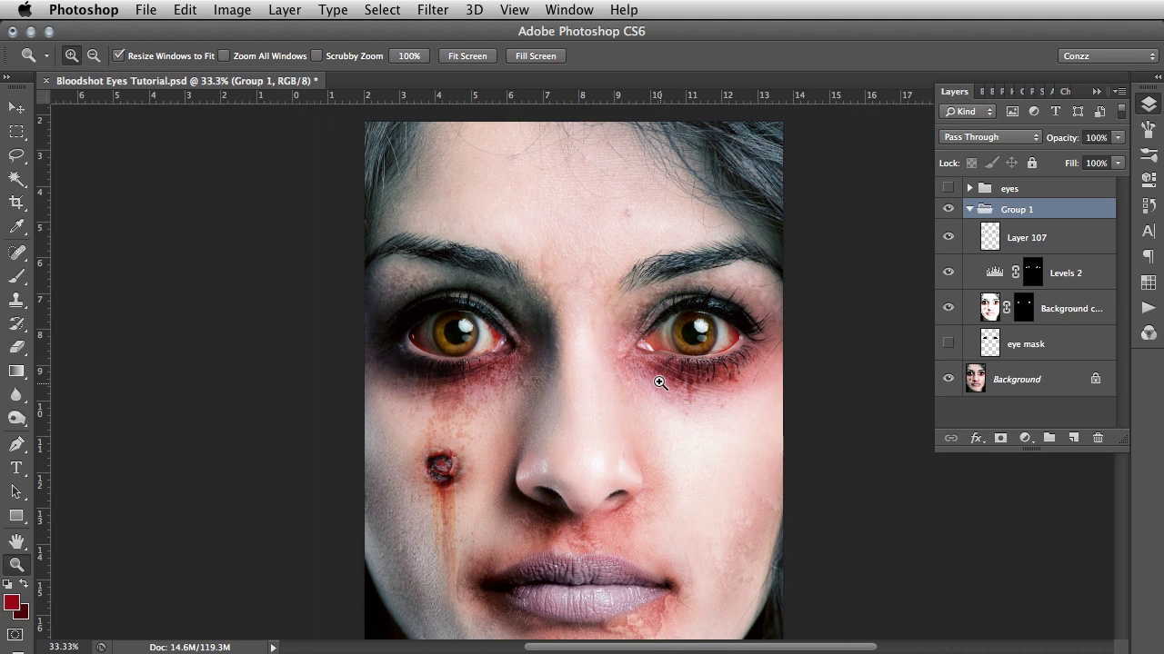
pyautogui.scroll(1, 623, 373)
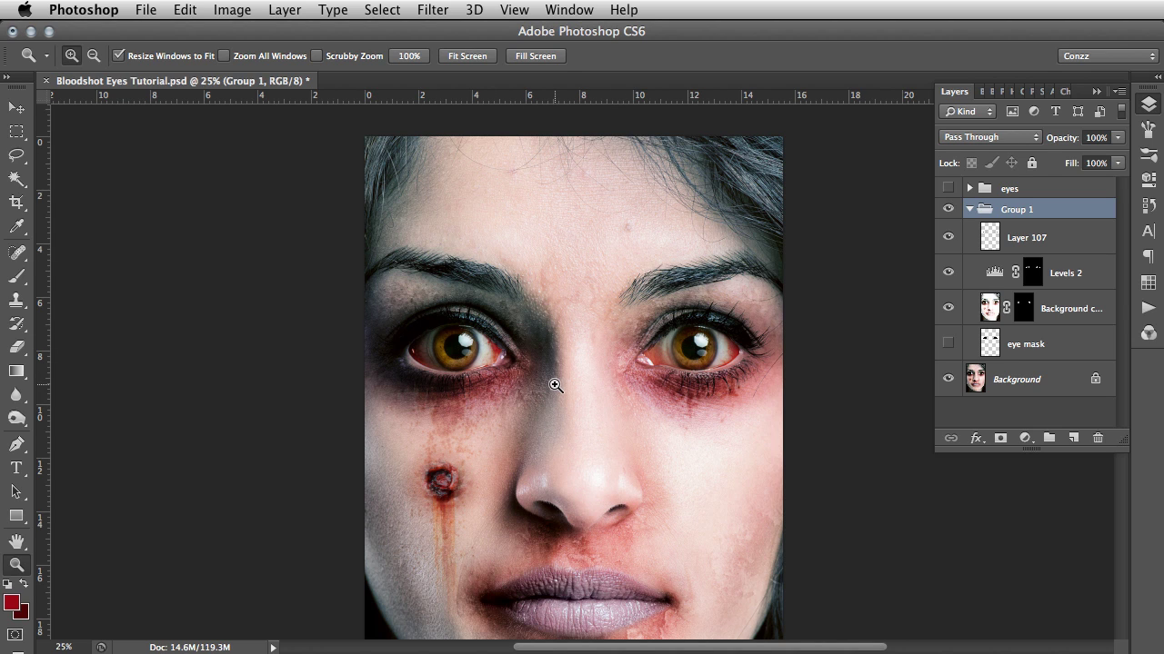
pyautogui.scroll(-1, 557, 400)
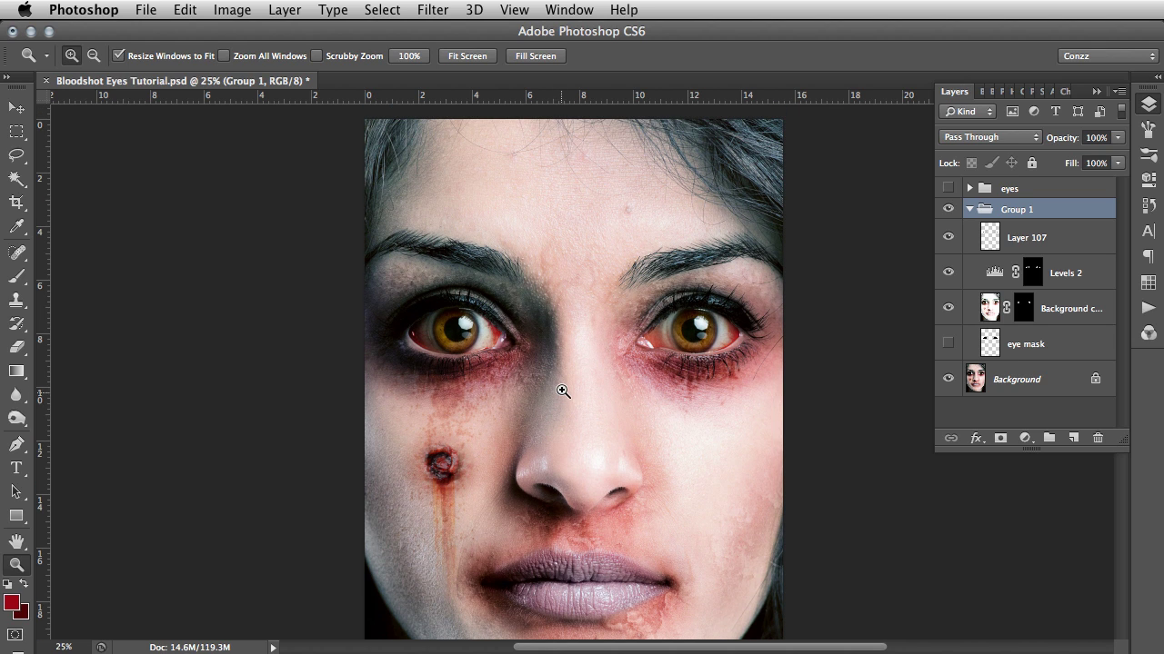
pyautogui.scroll(-5, 562, 392)
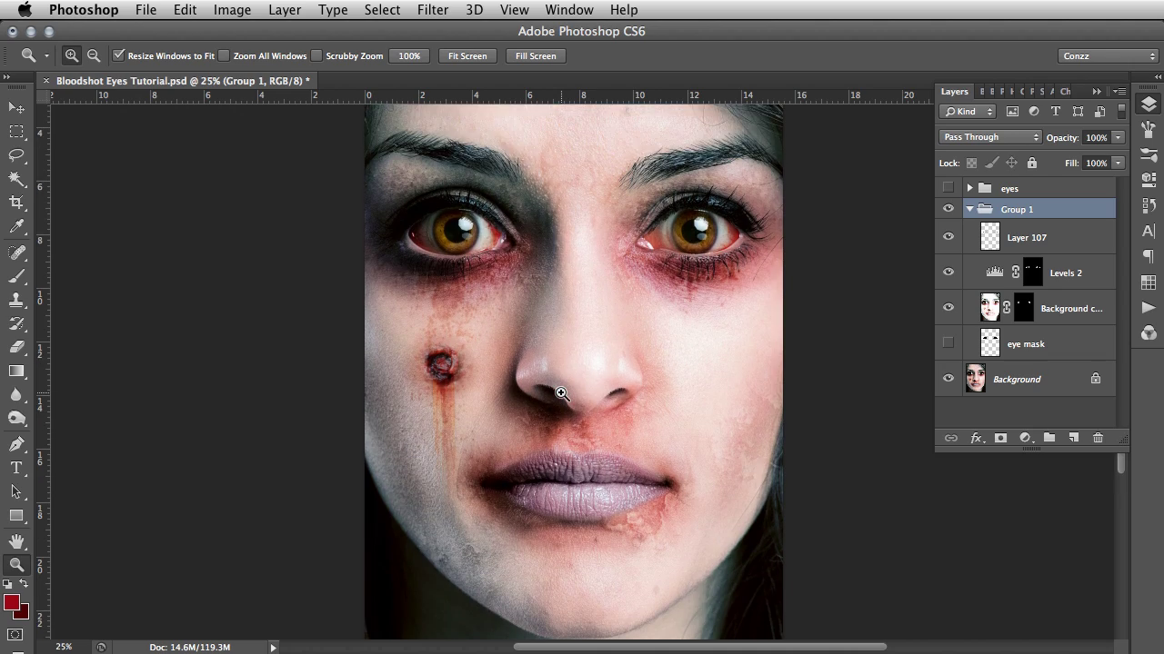
pyautogui.scroll(9, 562, 393)
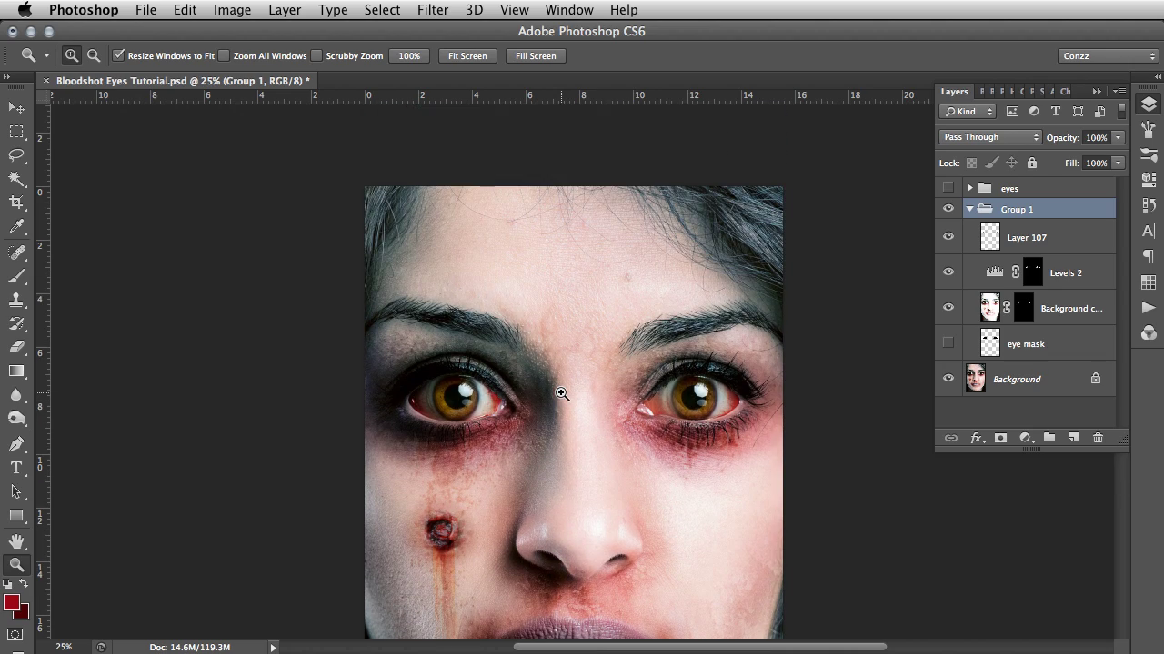